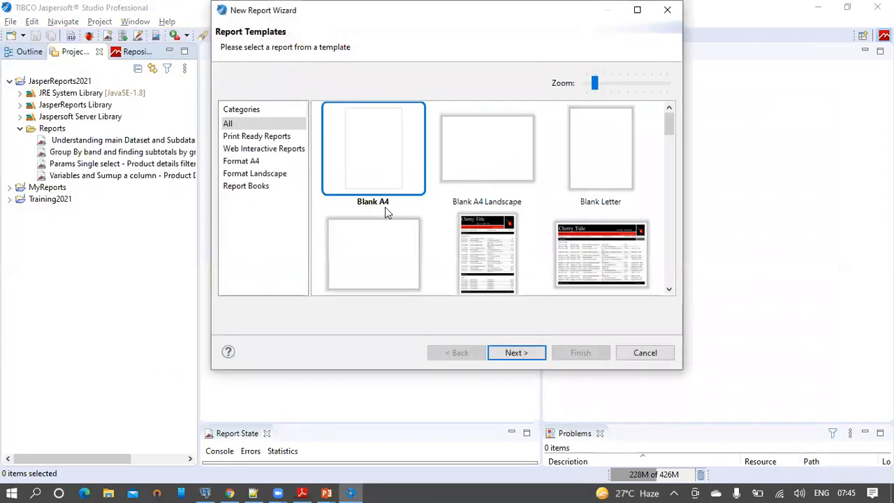
# Base the new report on the Blank A4 template and choose JasperReports2021/Reports as its parent folder
pyautogui.click(533, 355)
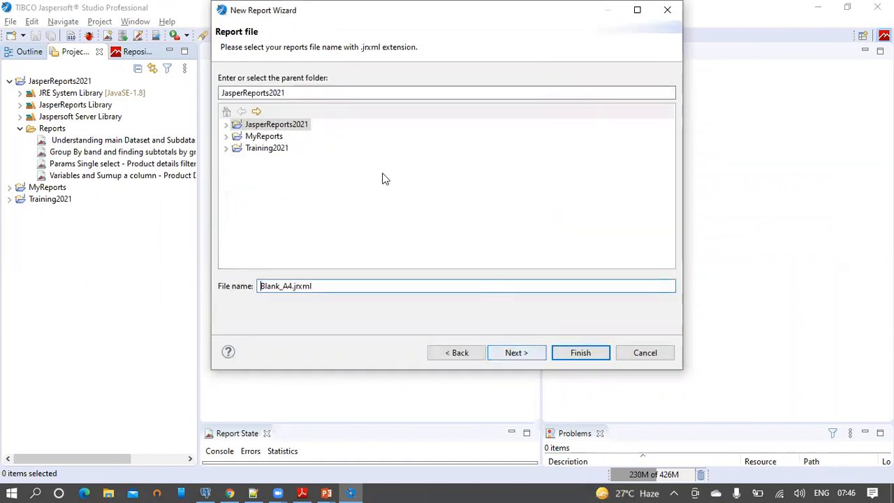
pyautogui.click(226, 124)
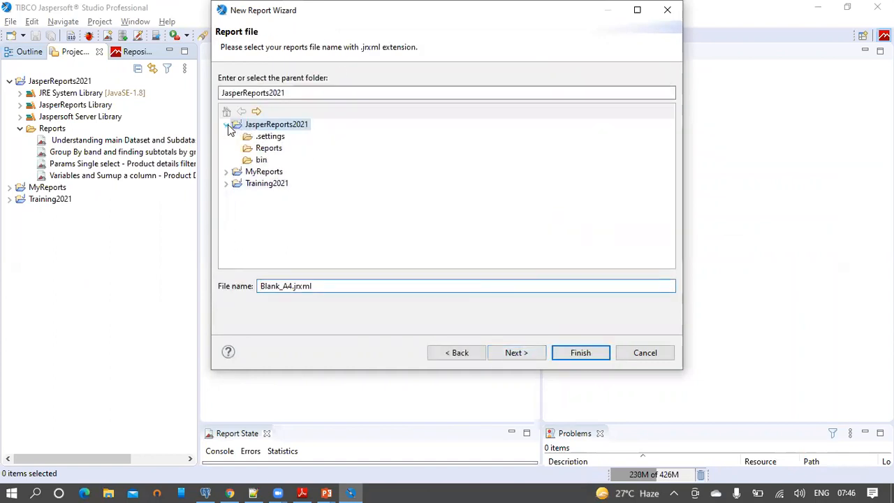
pyautogui.click(267, 148)
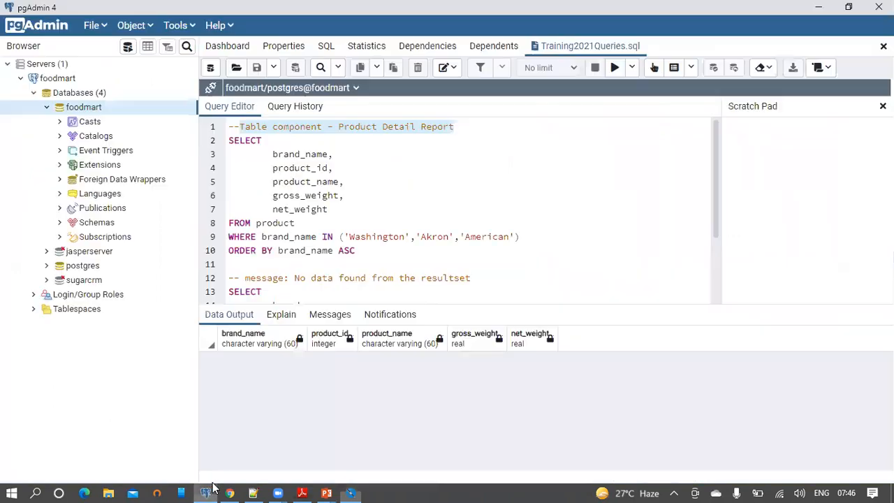
# Copy "Table component - Product Detail Report" from the query comment in pgAdmin and use it as the report's .jrxml file name in Jaspersoft Studio
pyautogui.click(206, 493)
pyautogui.click(303, 137)
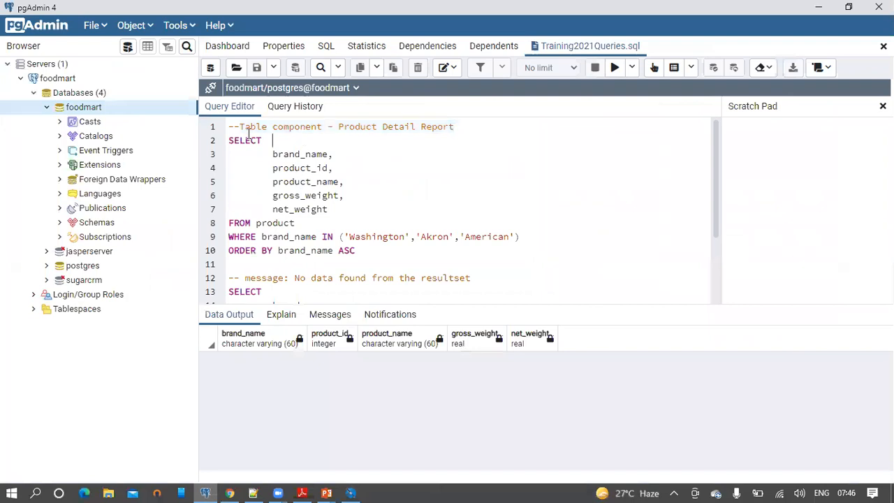
pyautogui.moveTo(257, 127); pyautogui.dragTo(460, 127)
pyautogui.hotkey('ctrl', 'c')
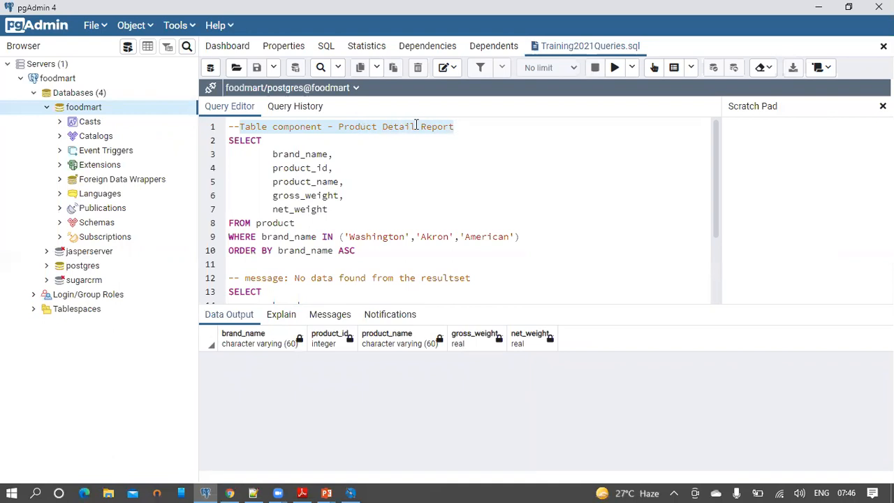
pyautogui.hotkey('alt', 'Tab')
pyautogui.moveTo(290, 286); pyautogui.dragTo(239, 287)
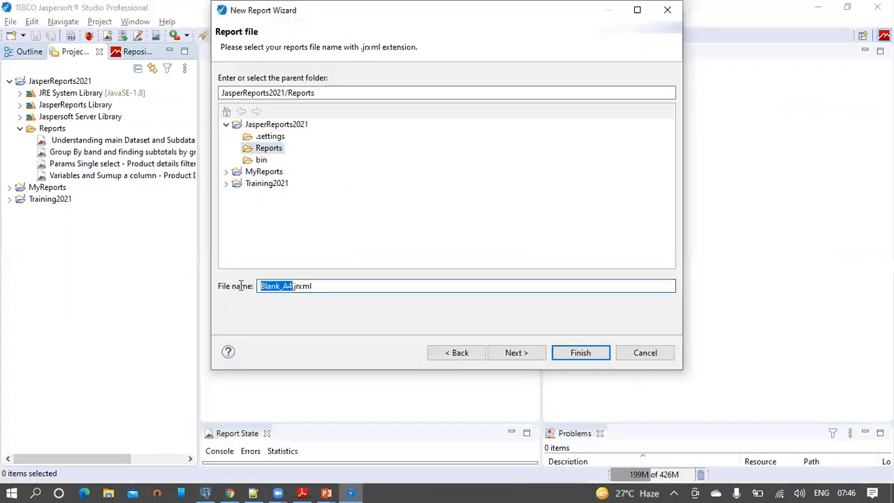
pyautogui.hotkey('ctrl', 'v')
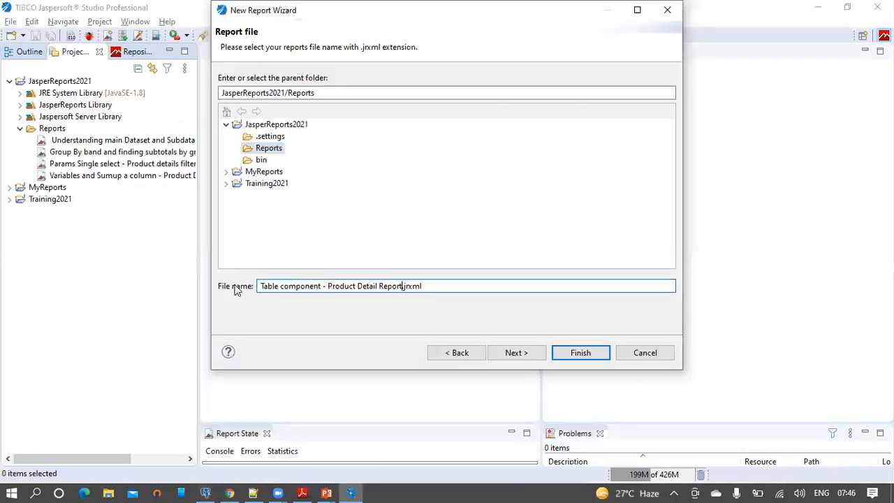
pyautogui.click(529, 355)
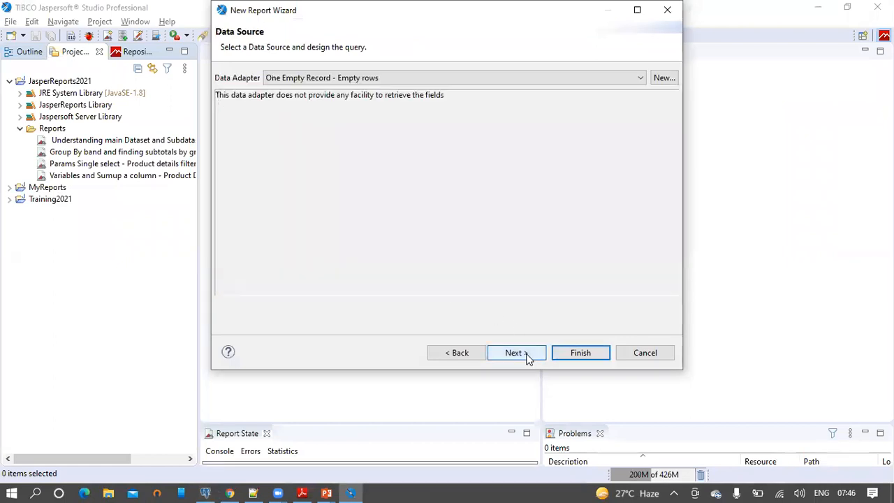
# Select the foodmart - Database JDBC Connection data adapter and finish creating the report without a main query
pyautogui.click(304, 79)
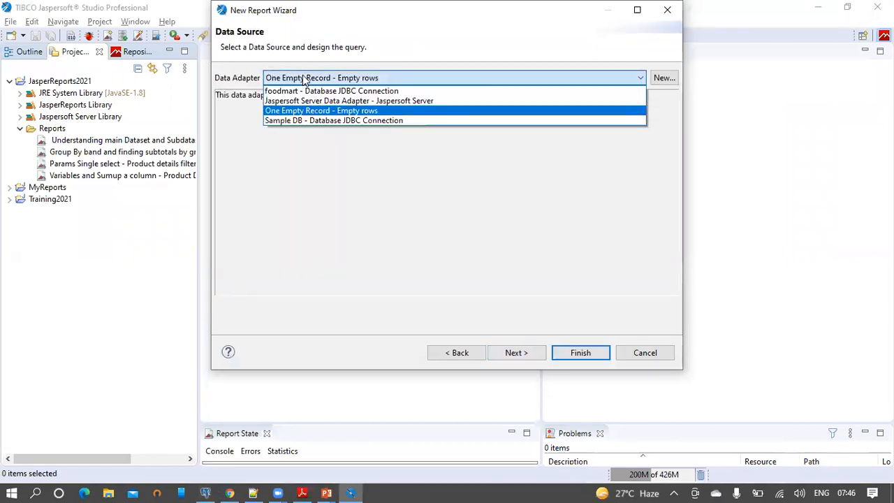
pyautogui.click(302, 88)
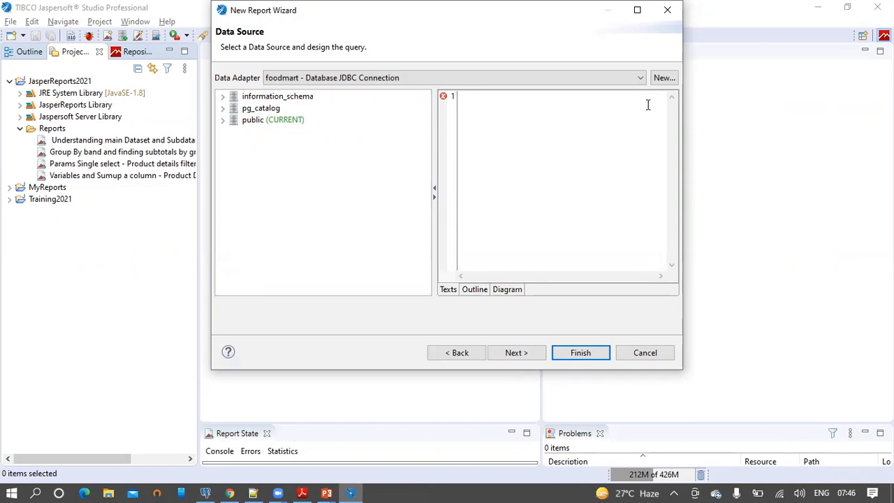
pyautogui.click(520, 353)
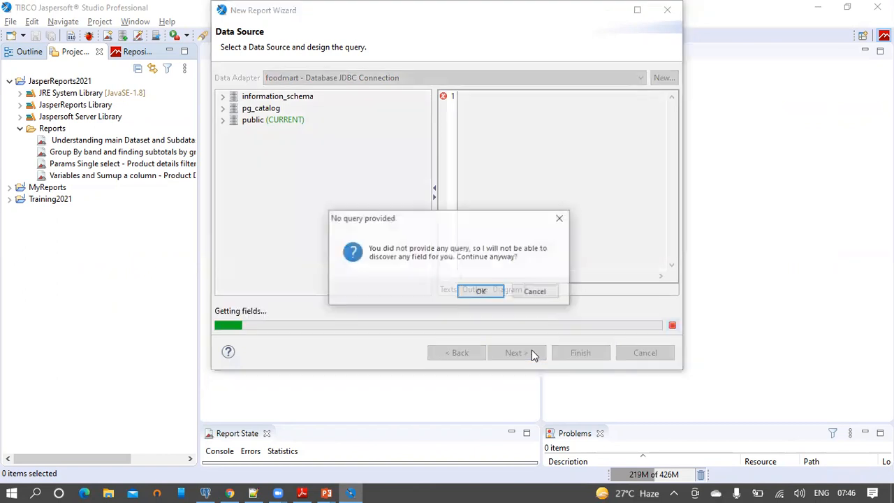
pyautogui.click(482, 292)
pyautogui.click(594, 353)
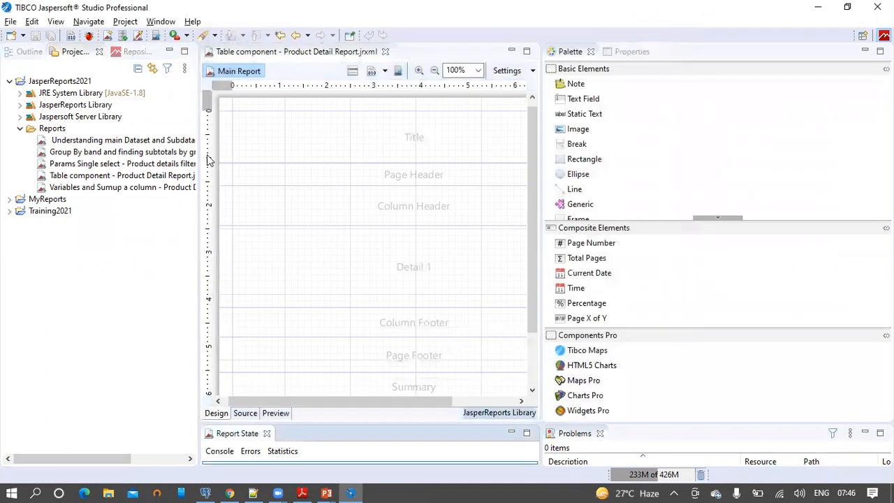
# Delete the Page Header, Column Header and Detail 1 bands from the report design
pyautogui.moveTo(533, 130)
pyautogui.mouseDown()
pyautogui.moveTo(533, 189)
pyautogui.moveTo(534, 129)
pyautogui.mouseUp()
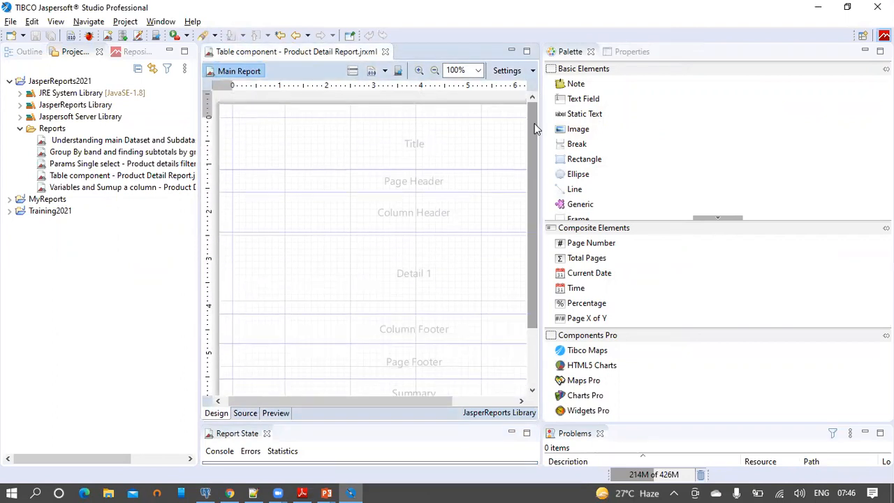
pyautogui.rightClick(425, 180)
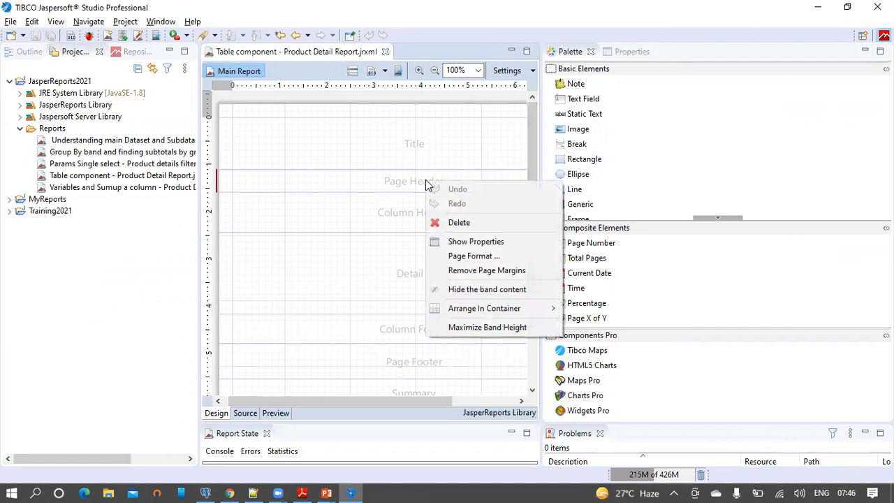
pyautogui.click(448, 225)
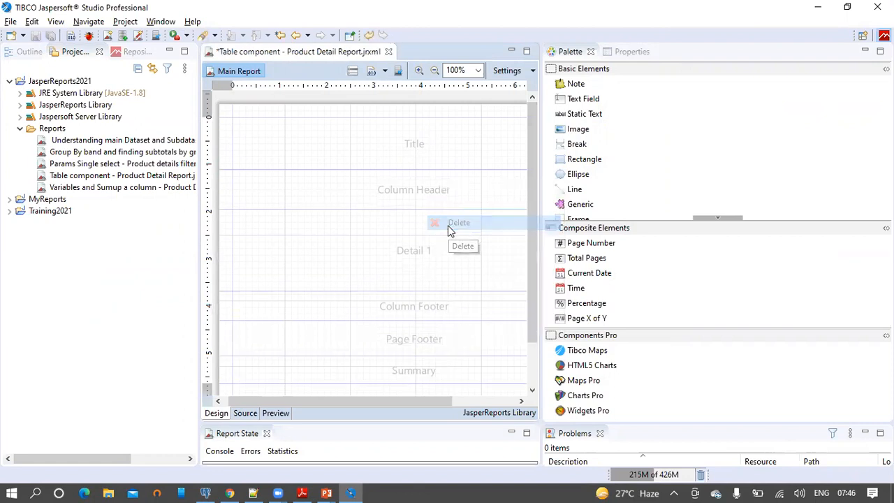
pyautogui.rightClick(411, 194)
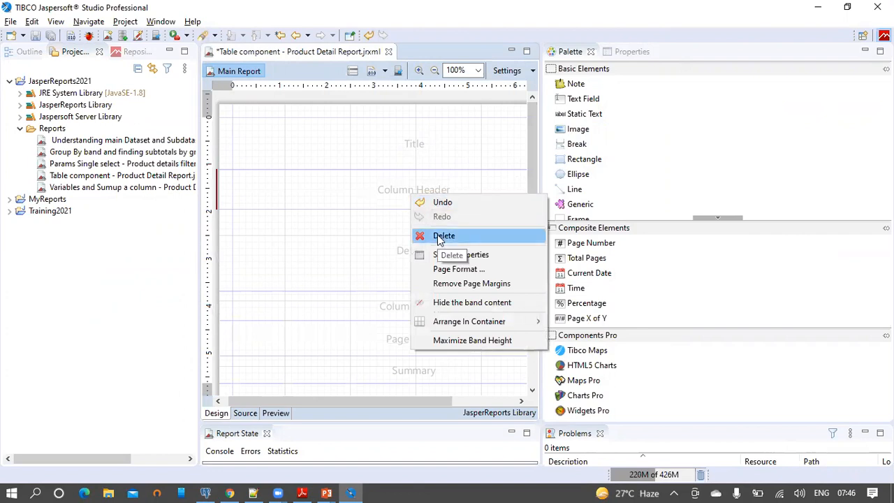
pyautogui.click(438, 238)
pyautogui.rightClick(426, 209)
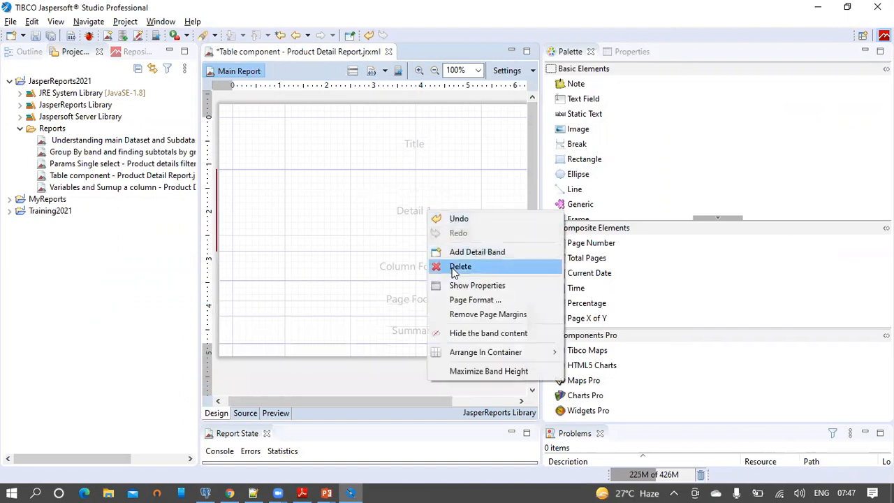
pyautogui.click(454, 267)
# Delete the Column Footer, Page Footer and Summary bands, leaving only the Title band in the report
pyautogui.rightClick(426, 185)
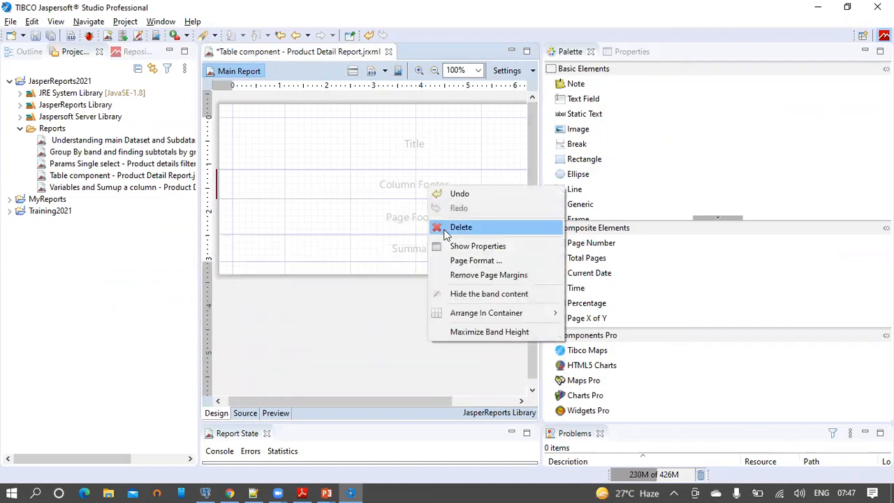
pyautogui.click(436, 225)
pyautogui.rightClick(432, 199)
pyautogui.click(441, 236)
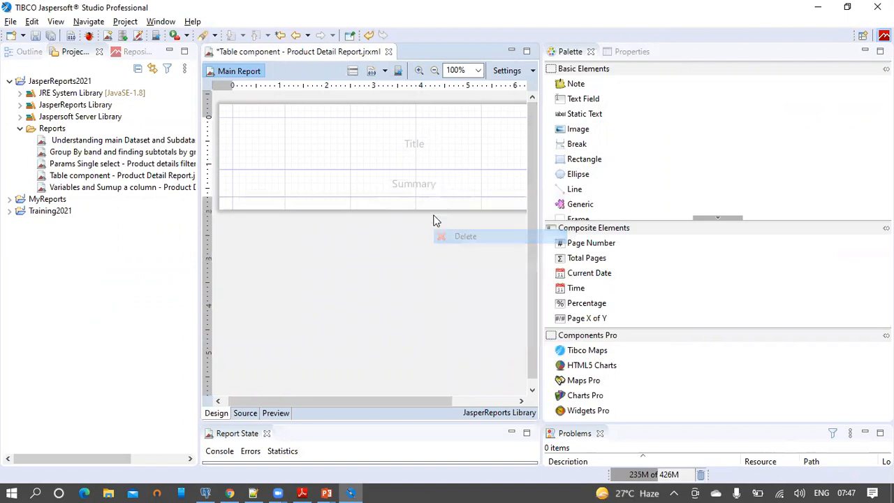
pyautogui.rightClick(428, 182)
pyautogui.click(445, 224)
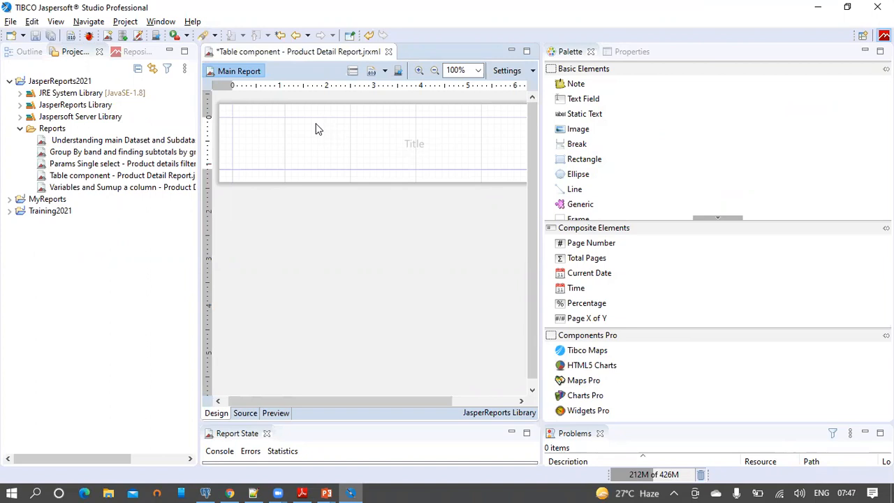
# Start a new report dataset from a connection or data source, keeping the name Dataset1
pyautogui.click(26, 55)
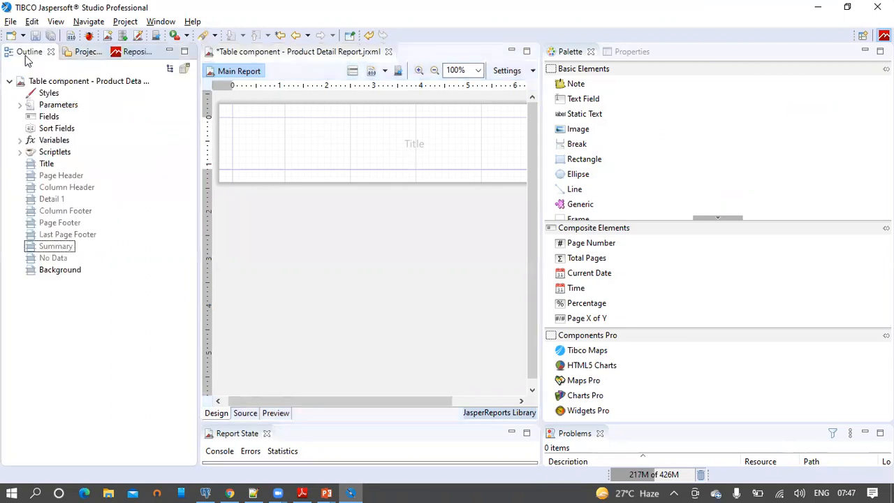
pyautogui.click(93, 83)
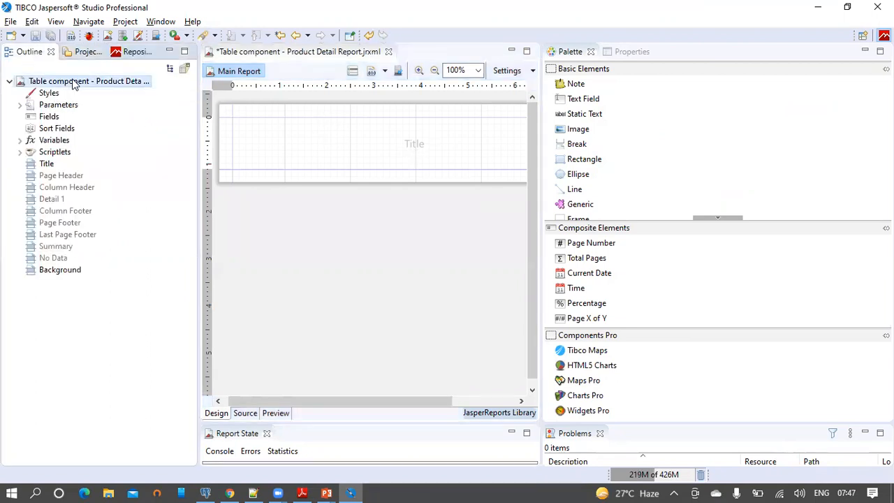
pyautogui.rightClick(94, 83)
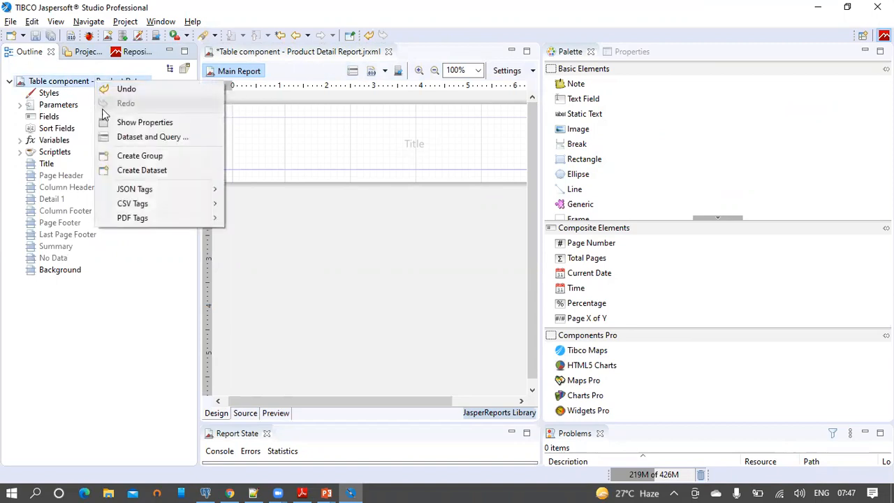
pyautogui.click(142, 175)
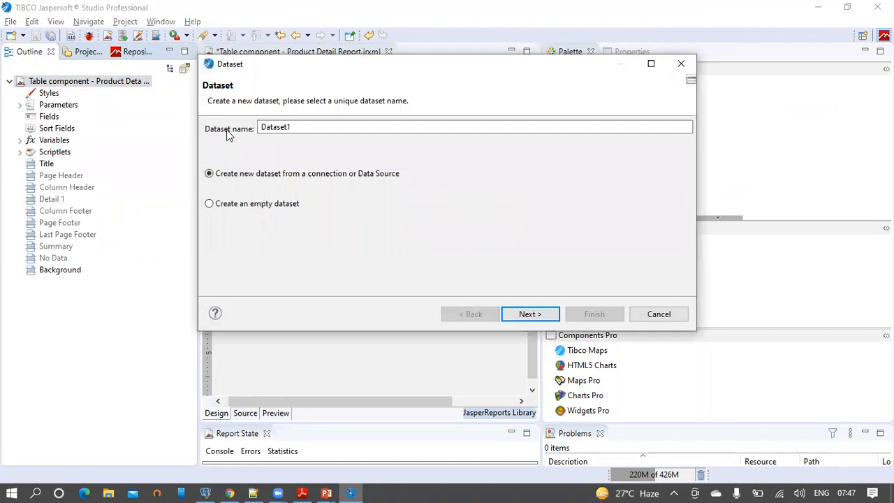
pyautogui.click(272, 131)
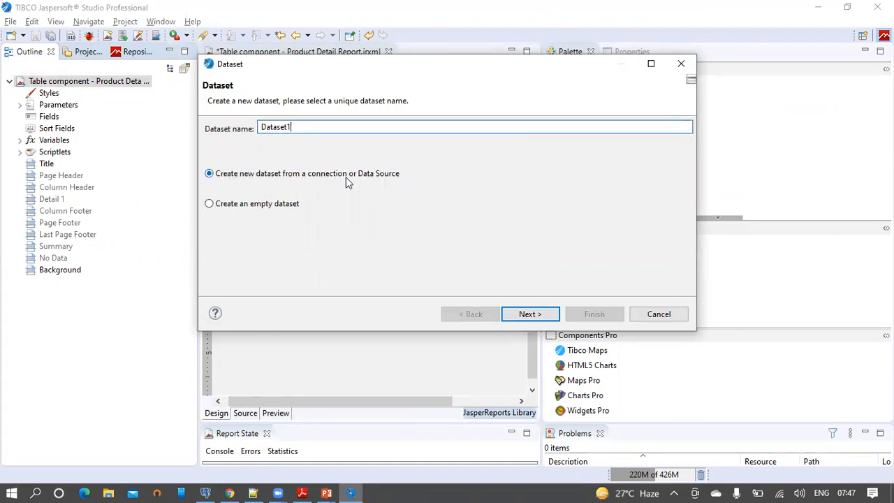
# Set the dataset's data adapter to foodmart - Database JDBC Connection
pyautogui.click(530, 315)
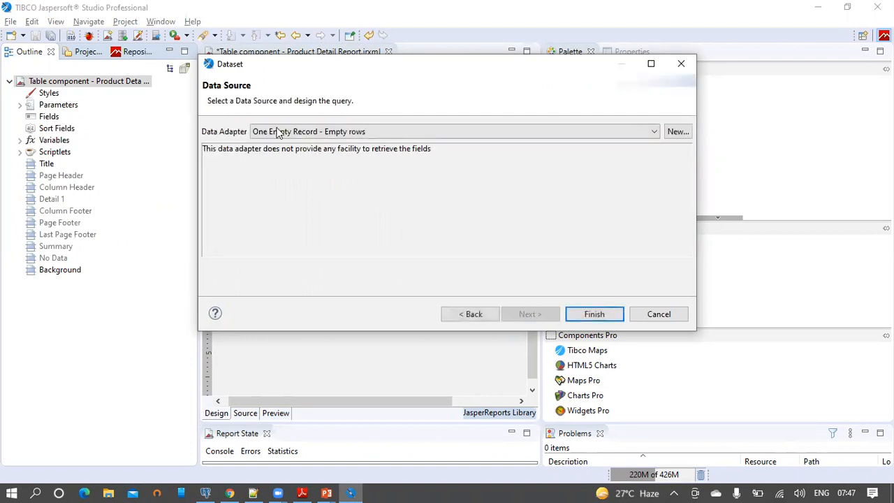
pyautogui.click(345, 133)
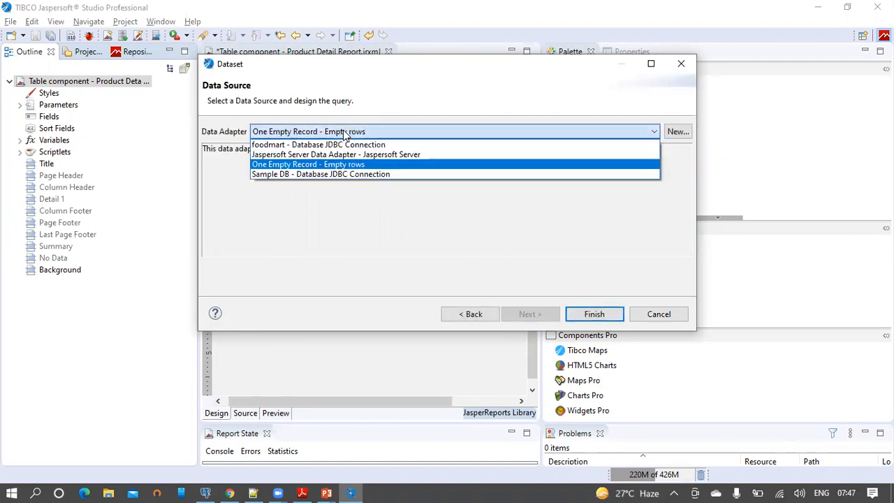
pyautogui.click(344, 145)
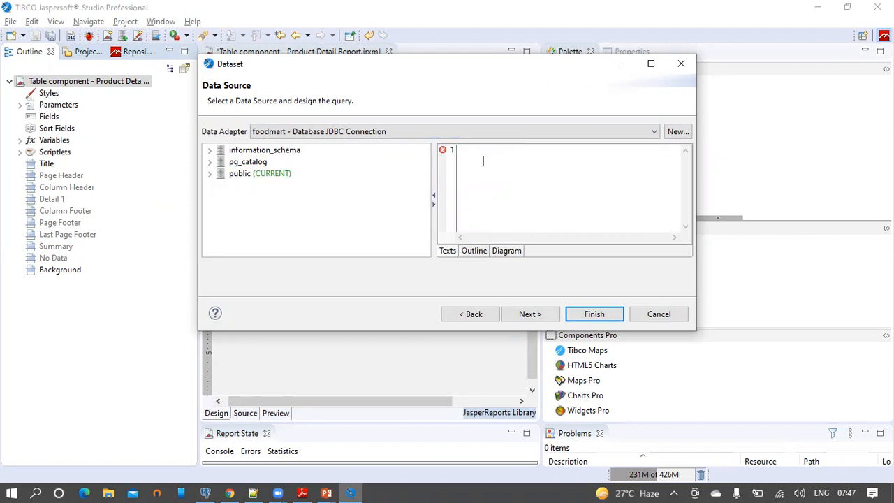
# Switch to pgAdmin and run only the product detail SELECT query filtered on Washington, Akron and American brands
pyautogui.click(205, 490)
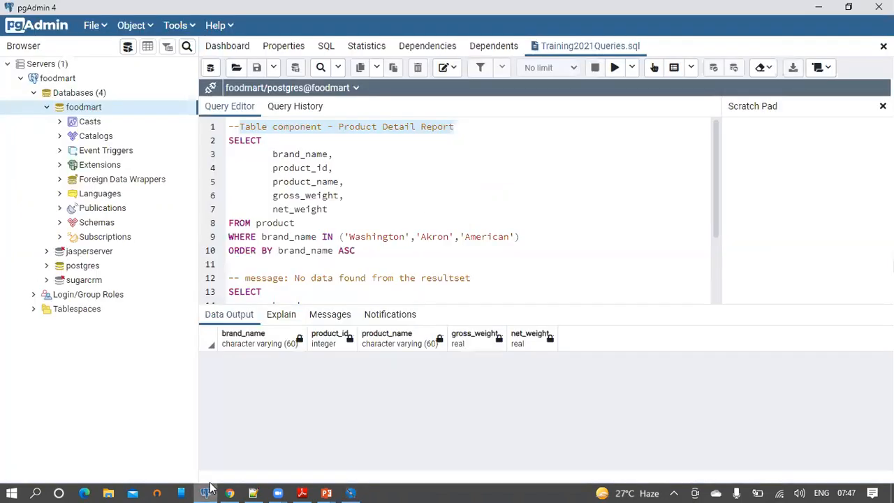
pyautogui.click(361, 186)
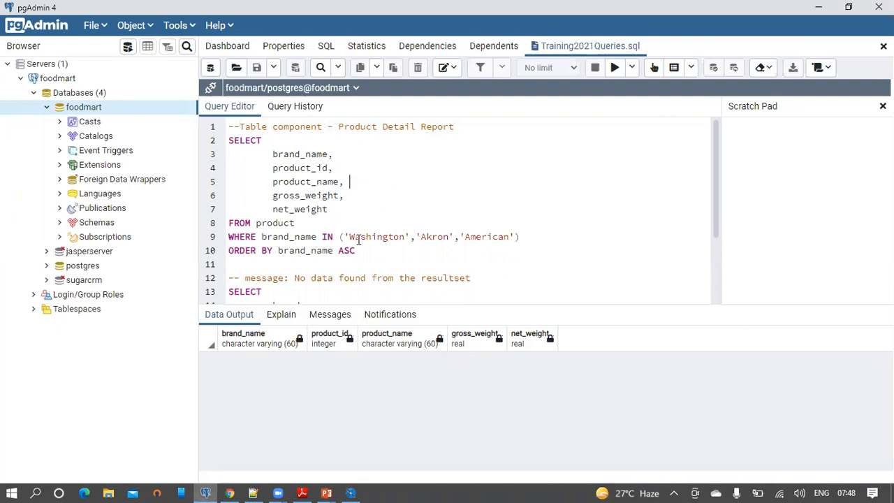
pyautogui.moveTo(363, 249); pyautogui.dragTo(224, 142)
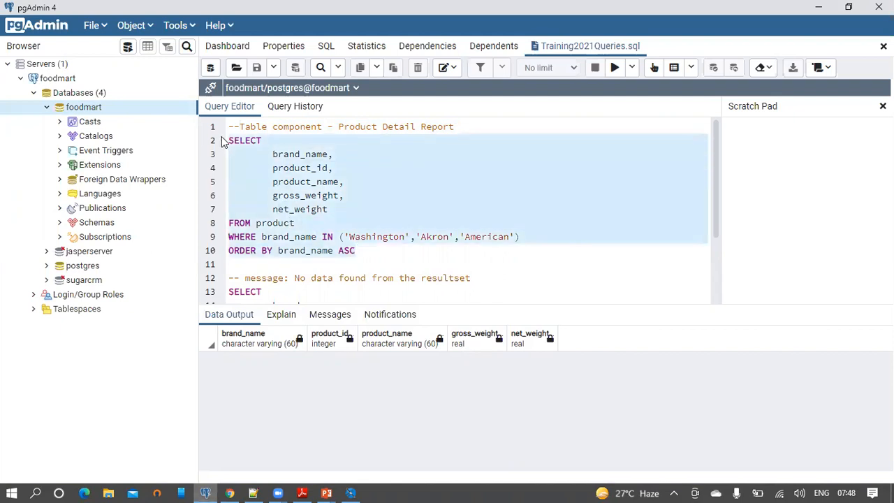
pyautogui.click(615, 70)
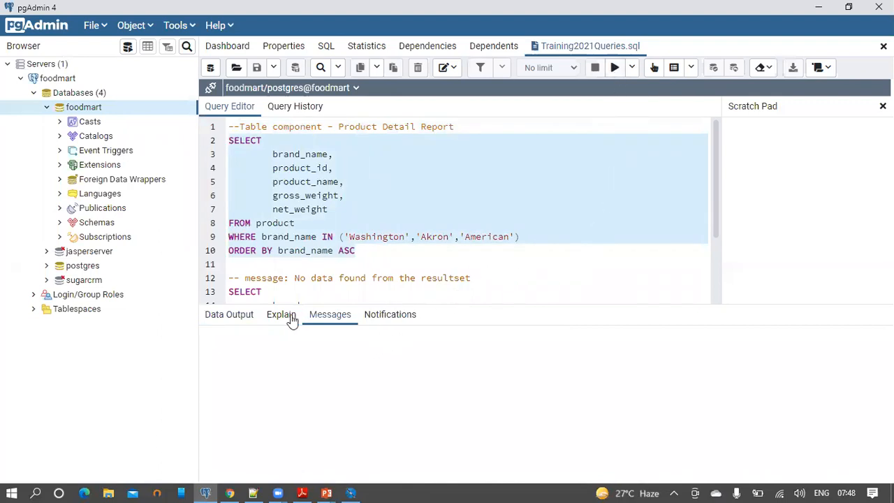
pyautogui.click(248, 320)
pyautogui.click(618, 68)
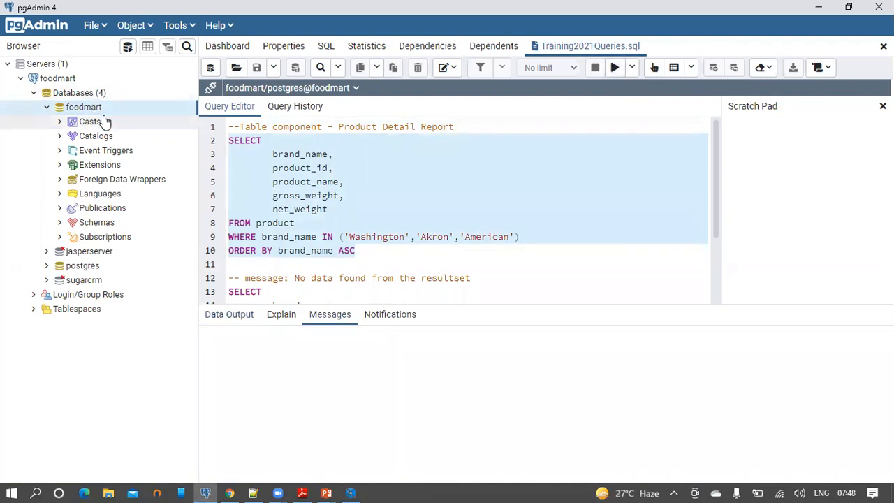
# Refresh the foodmart database in the pgAdmin object tree
pyautogui.rightClick(104, 109)
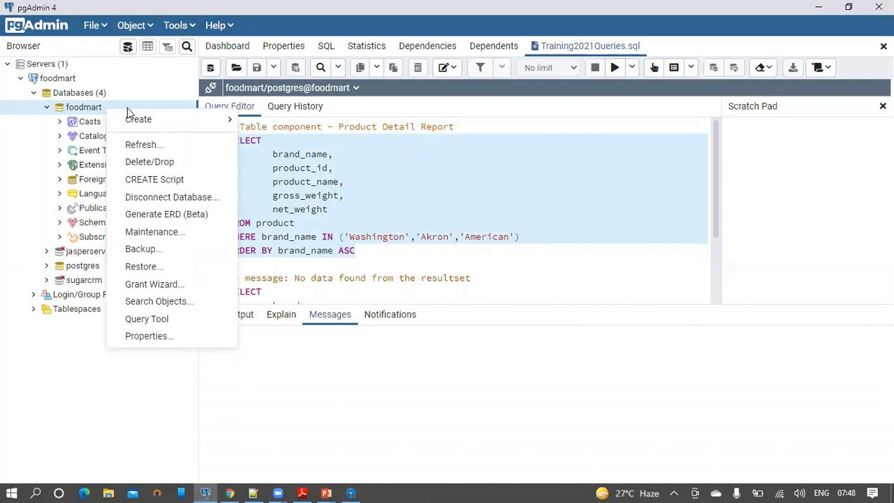
pyautogui.click(135, 148)
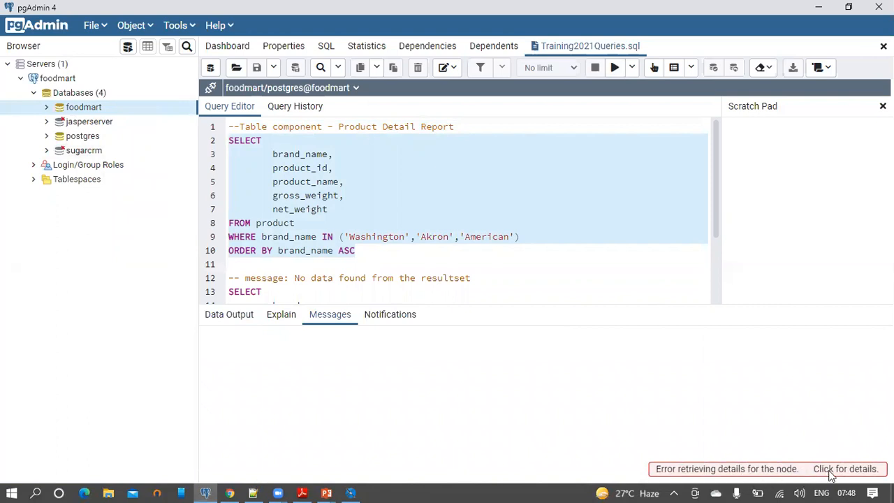
# Open the Windows Services console and restart the jasperreportsPostgreSQL service
pyautogui.click(7, 487)
pyautogui.write('services')
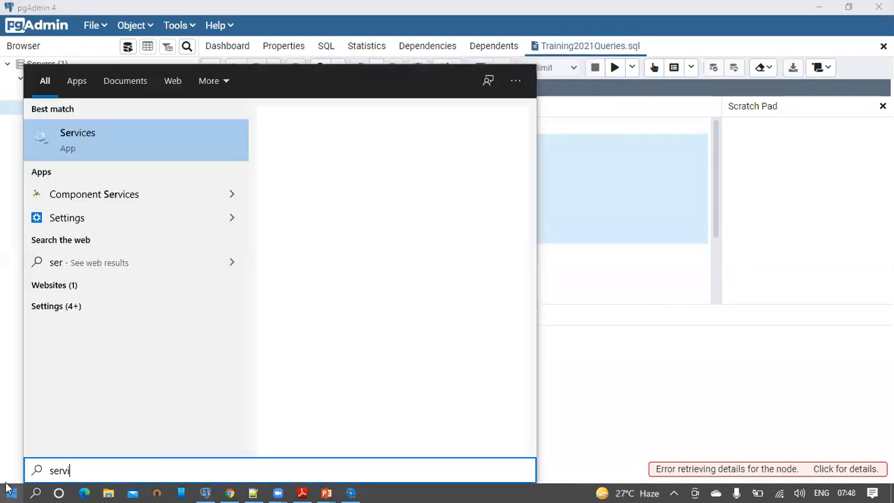
pyautogui.click(85, 147)
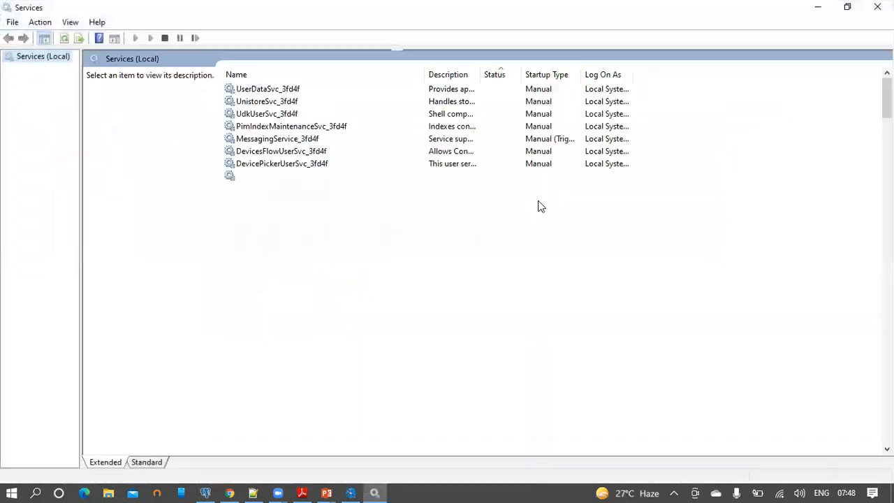
pyautogui.click(422, 202)
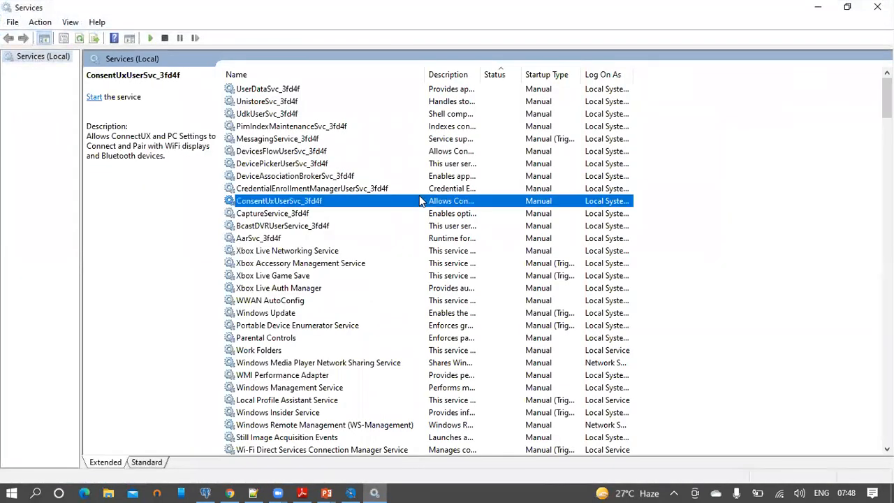
pyautogui.press('j')
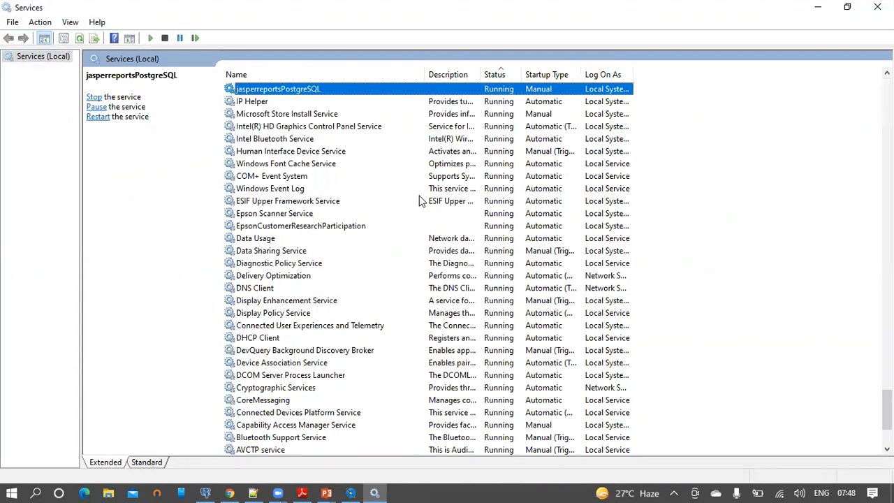
pyautogui.rightClick(371, 90)
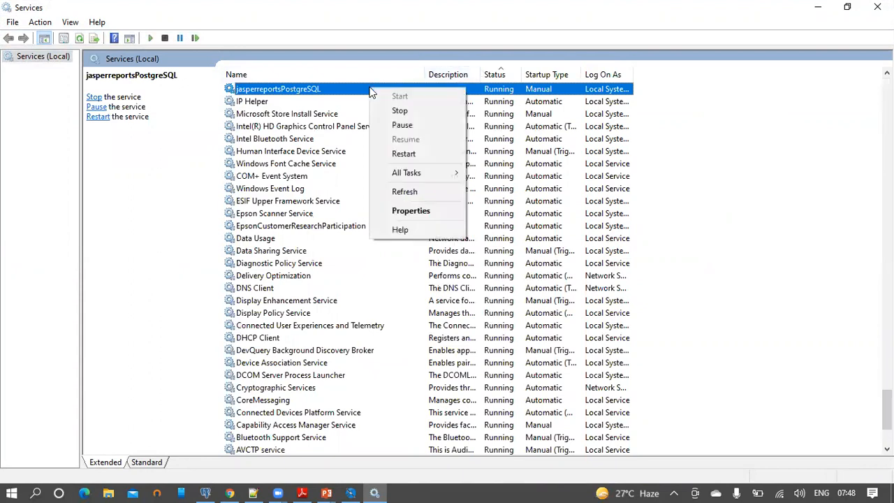
pyautogui.click(412, 154)
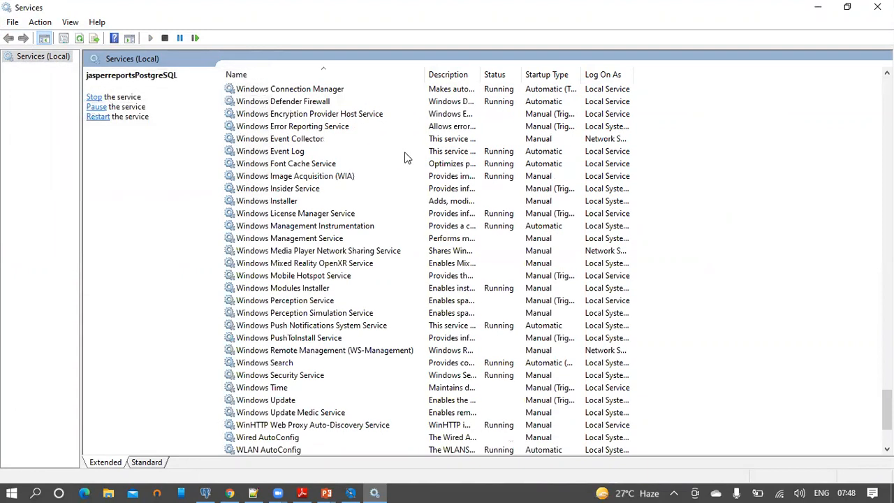
# Switch back to pgAdmin and refresh the foodmart server in the object tree
pyautogui.click(207, 491)
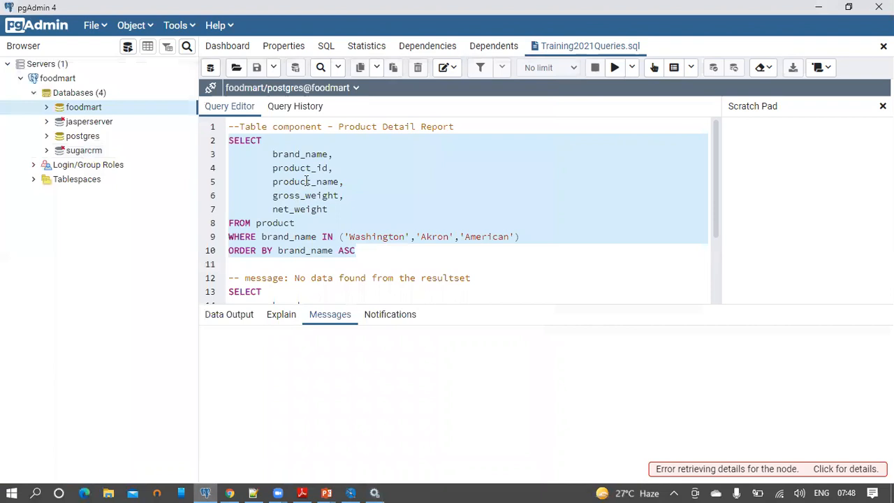
pyautogui.click(75, 81)
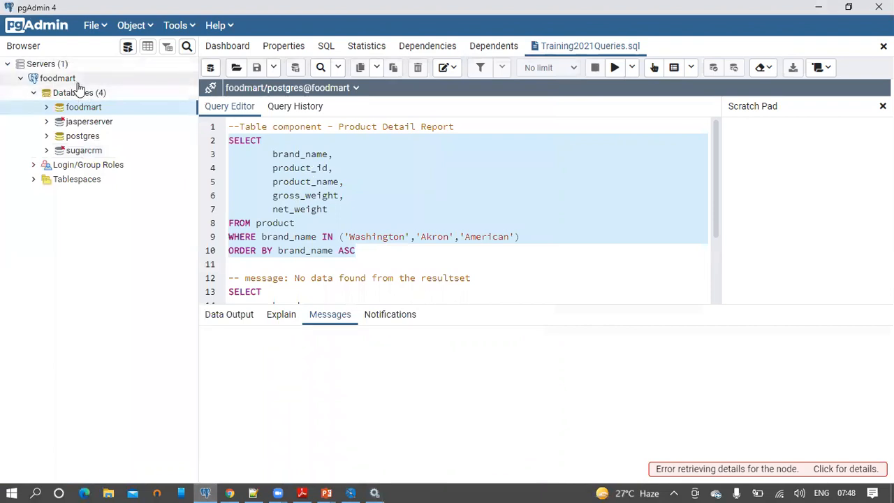
pyautogui.rightClick(79, 85)
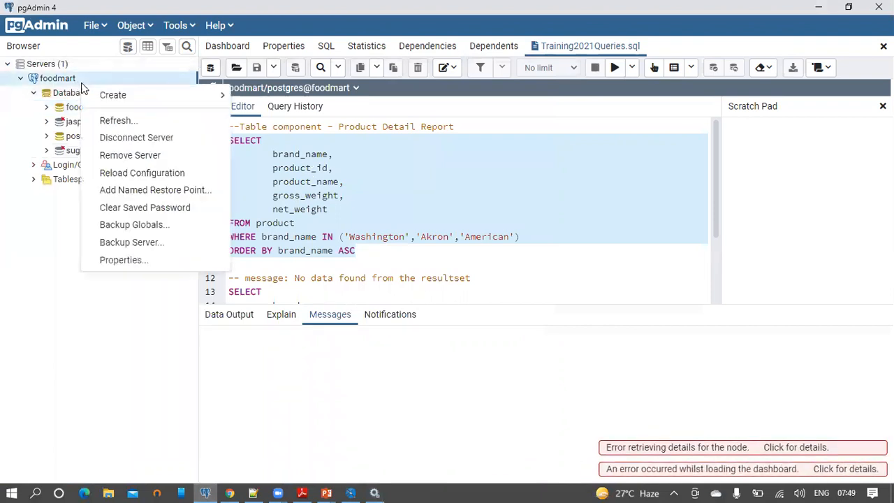
pyautogui.click(108, 120)
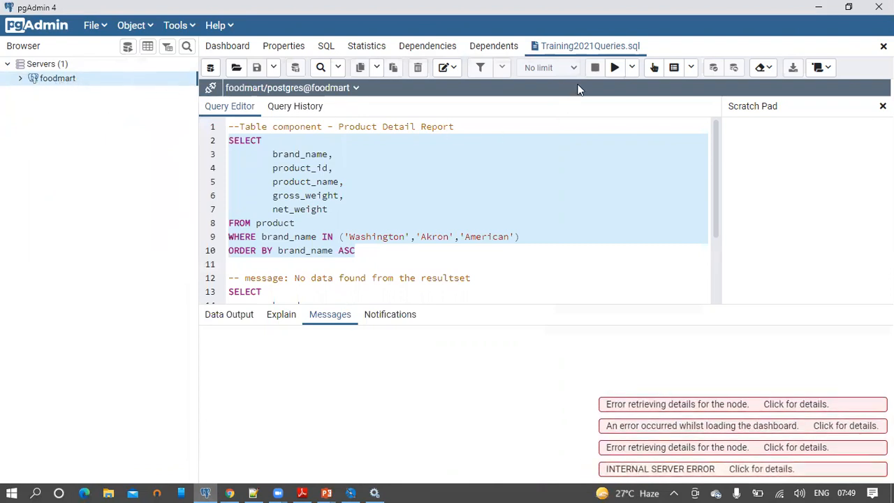
# Copy the product detail SELECT query and paste it as the Dataset1 query in Jaspersoft Studio
pyautogui.click(525, 207)
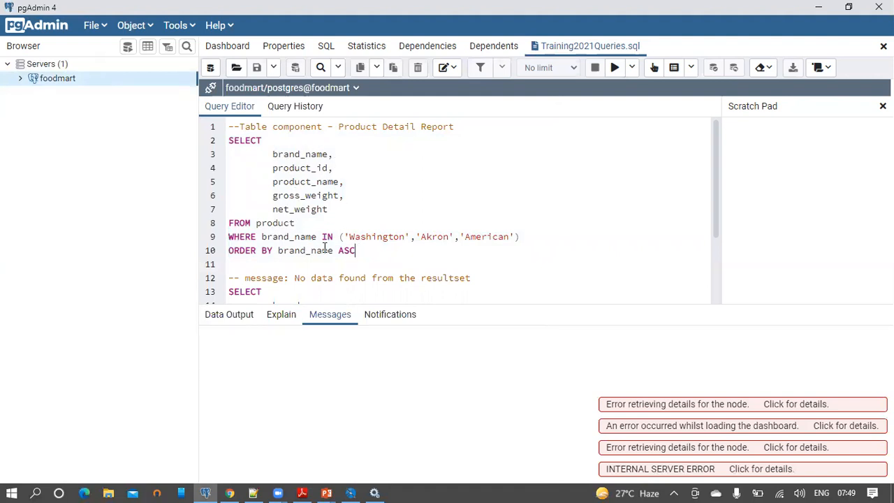
pyautogui.moveTo(361, 252); pyautogui.dragTo(228, 136)
pyautogui.hotkey('ctrl', 'c')
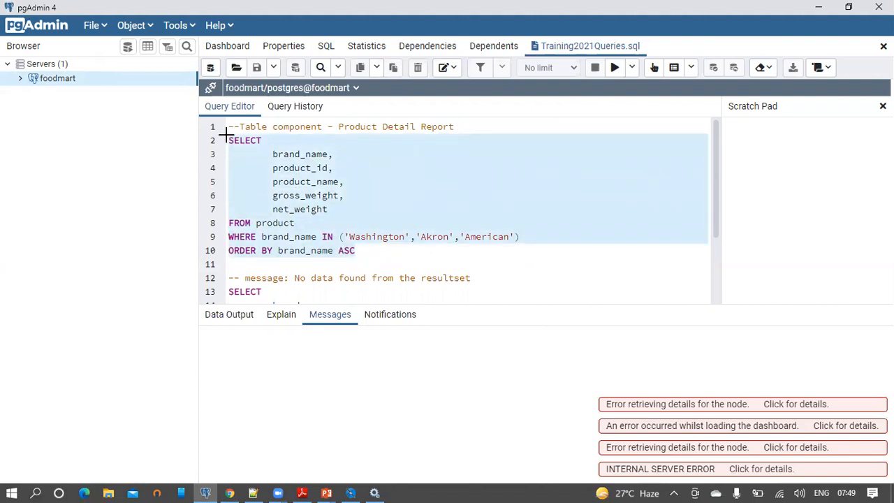
pyautogui.hotkey('alt', 'Tab')
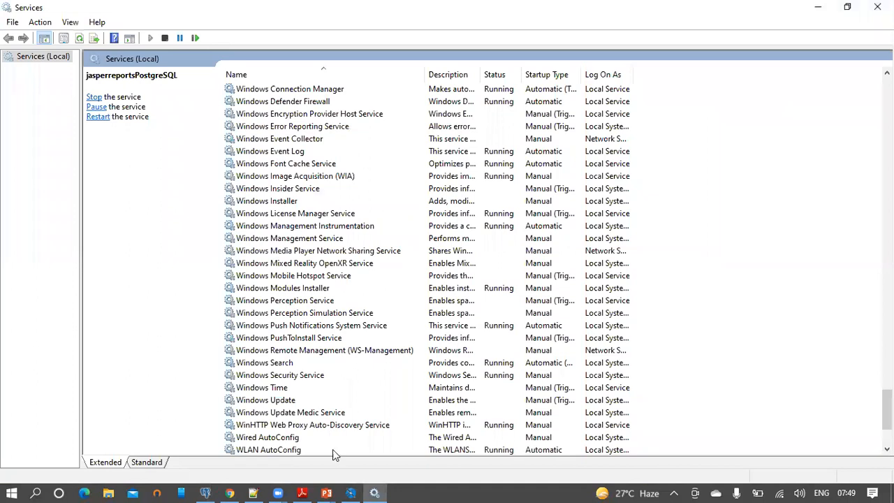
pyautogui.click(351, 494)
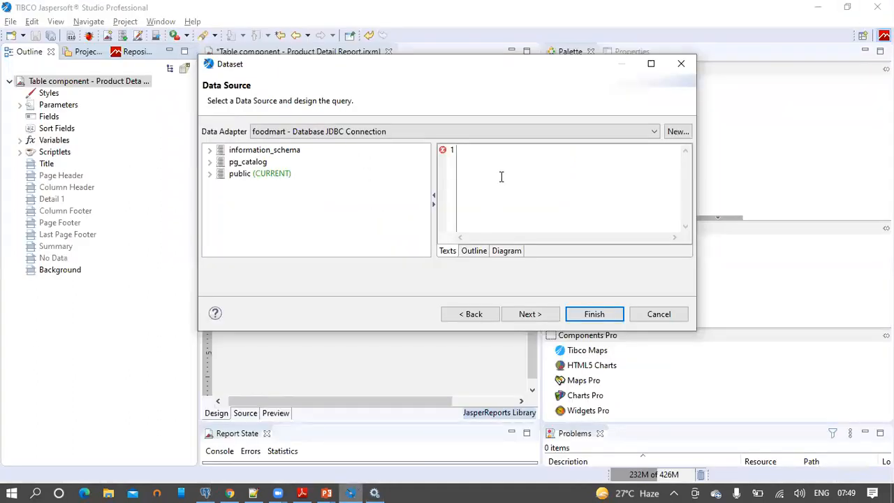
pyautogui.hotkey('ctrl', 'v')
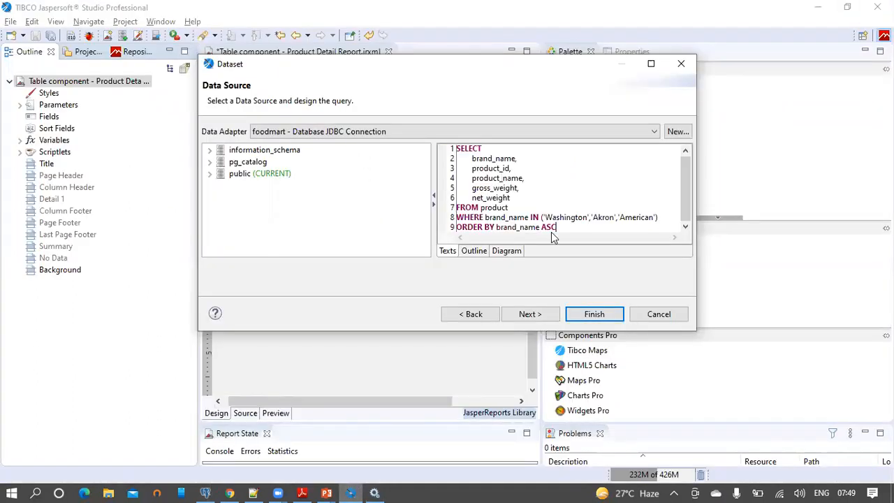
# Include all the query's fields in the dataset and finish creating it without any grouping
pyautogui.click(531, 314)
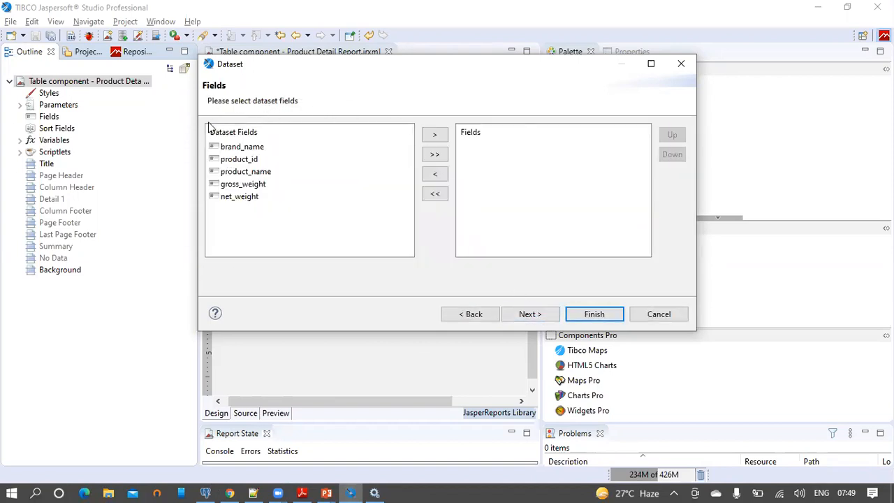
pyautogui.click(435, 154)
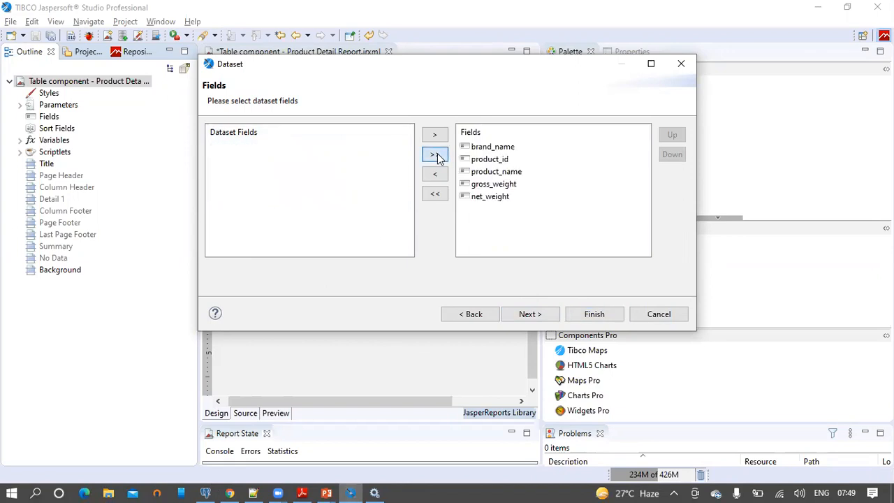
pyautogui.click(530, 314)
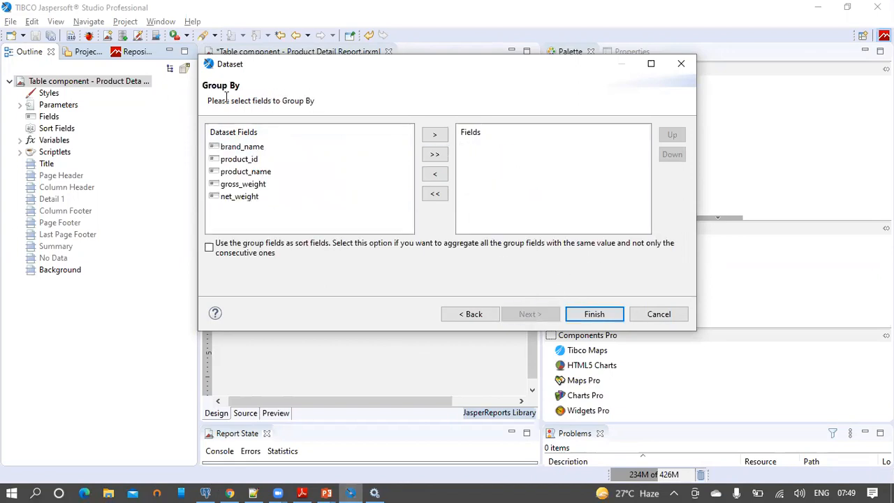
pyautogui.click(617, 315)
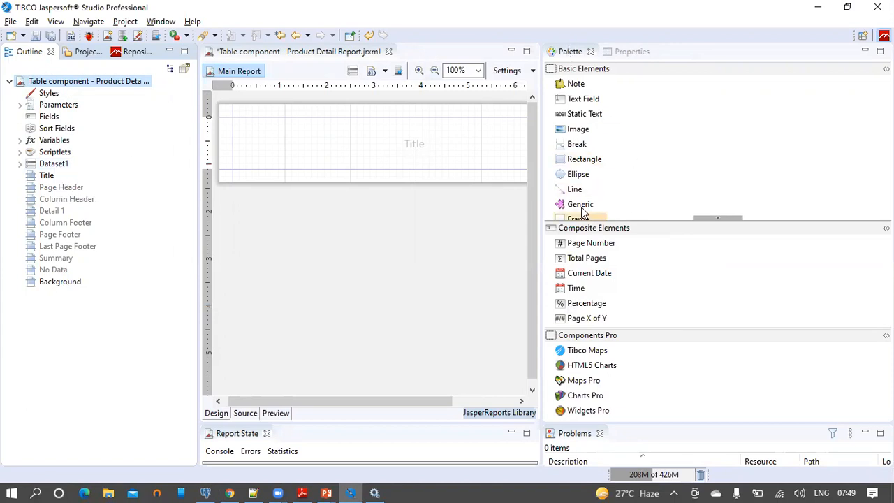
# Add a table to the Title band using the existing Dataset1 and the same JDBC connection as the master report
pyautogui.click(725, 225)
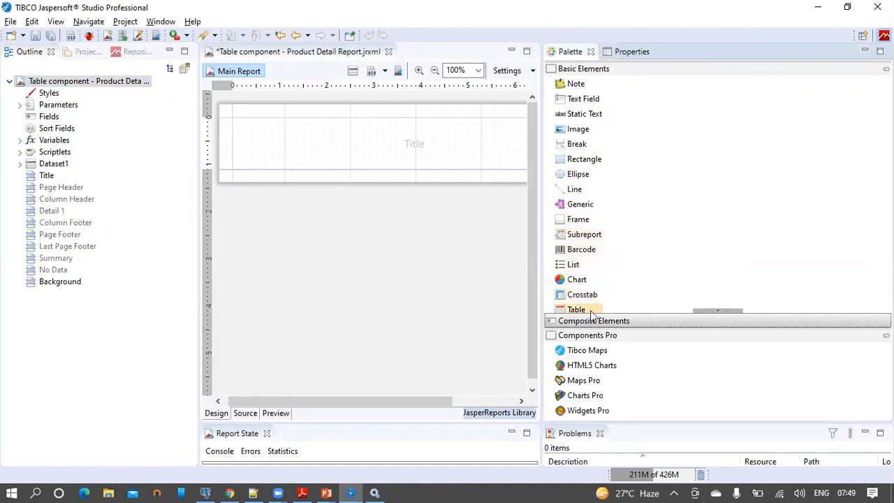
pyautogui.moveTo(580, 313); pyautogui.dragTo(333, 150)
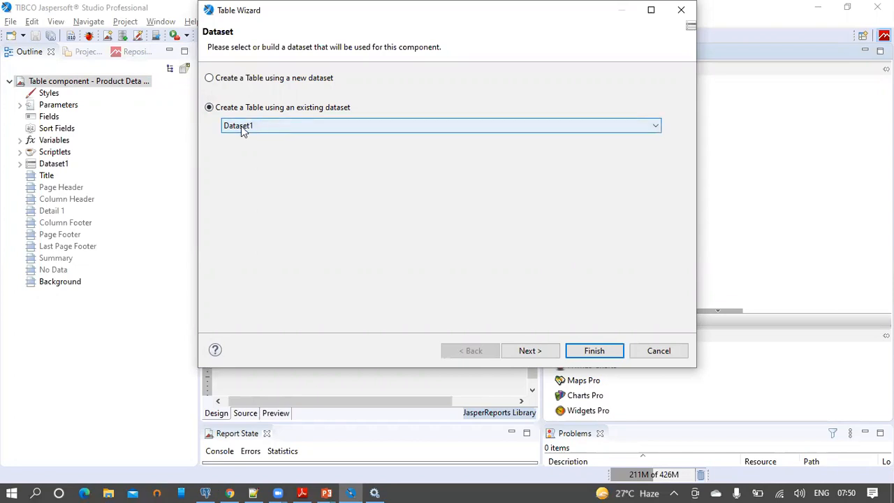
pyautogui.click(299, 127)
pyautogui.click(298, 126)
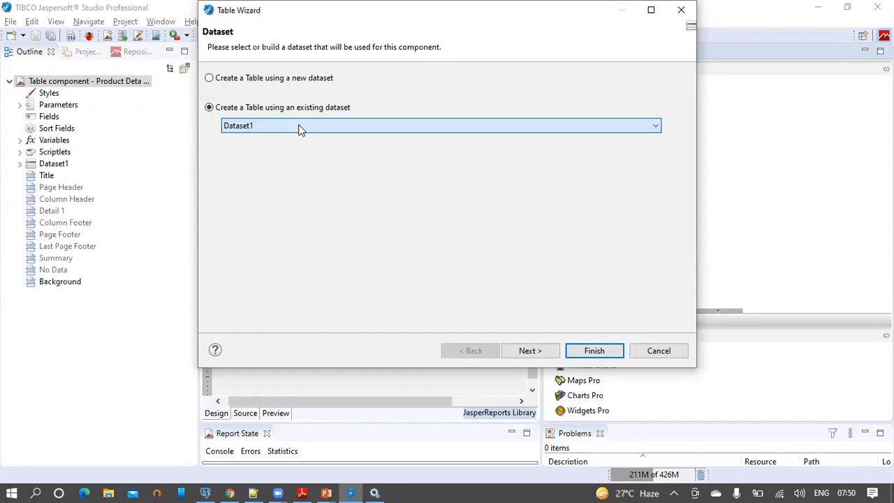
pyautogui.click(531, 351)
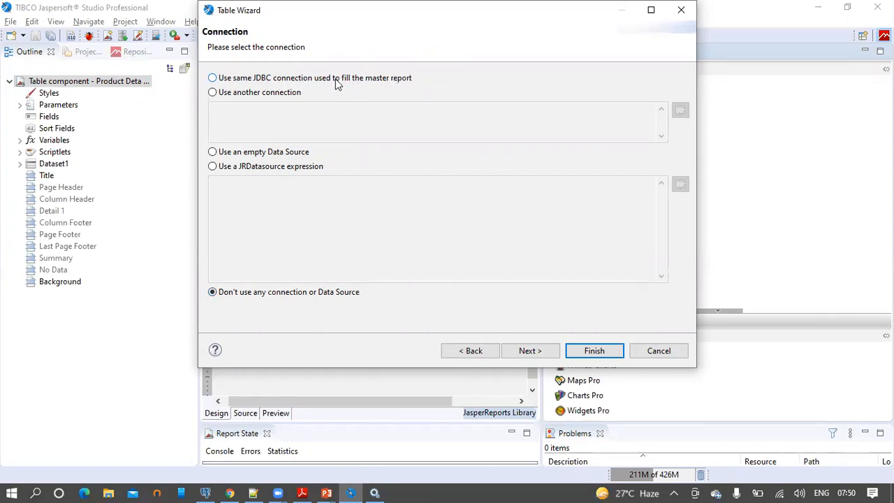
pyautogui.click(213, 78)
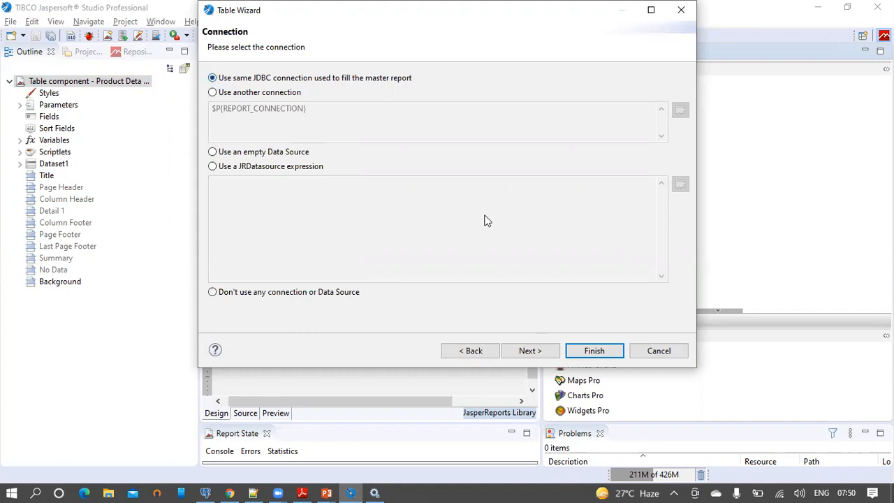
pyautogui.click(537, 354)
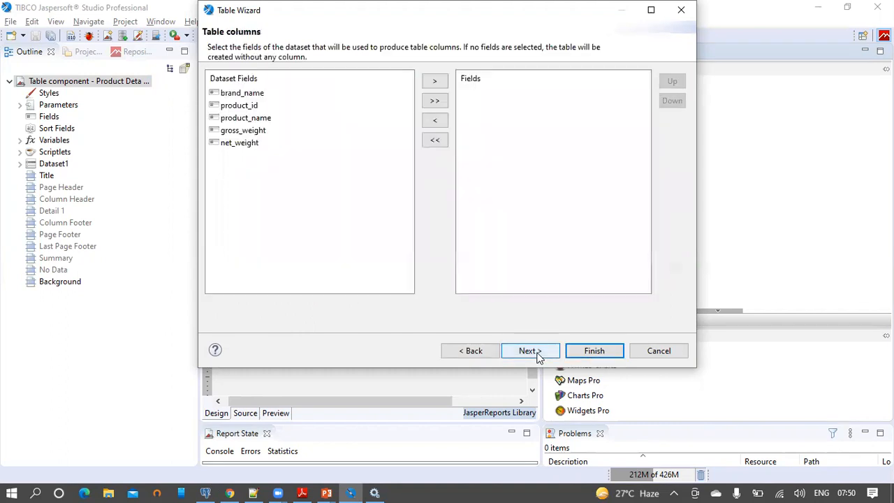
# Use product_id, product_name, gross_weight and net_weight as table columns and create the table with the default Aliceblue layout
pyautogui.click(251, 106)
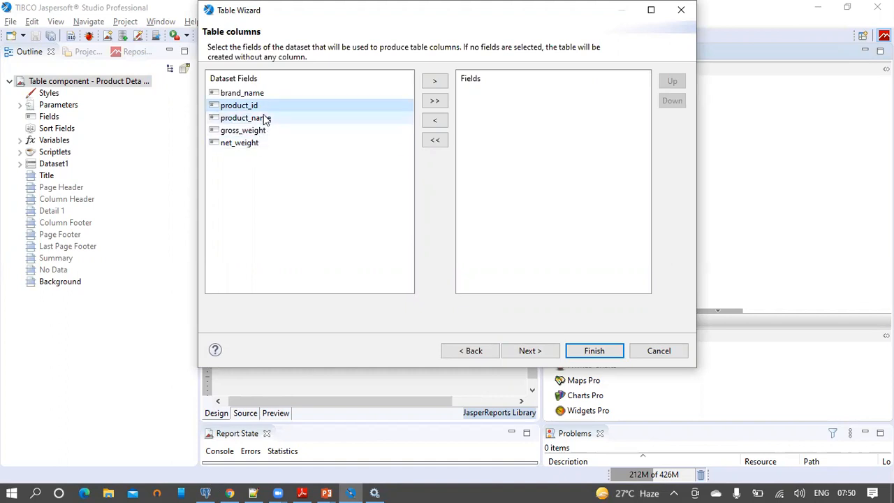
pyautogui.keyDown('ctrl'); pyautogui.click(265, 119); pyautogui.keyUp('ctrl')
pyautogui.keyDown('ctrl'); pyautogui.click(262, 132); pyautogui.keyUp('ctrl')
pyautogui.keyDown('ctrl'); pyautogui.click(257, 144); pyautogui.keyUp('ctrl')
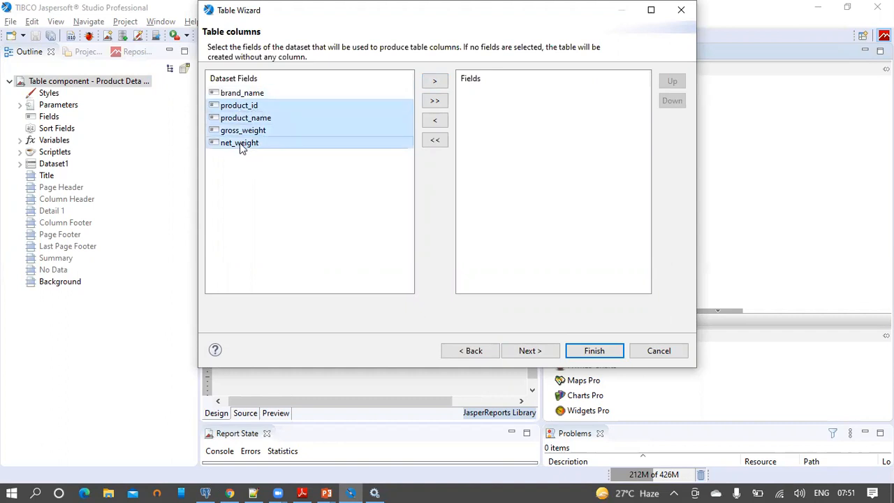
pyautogui.click(433, 82)
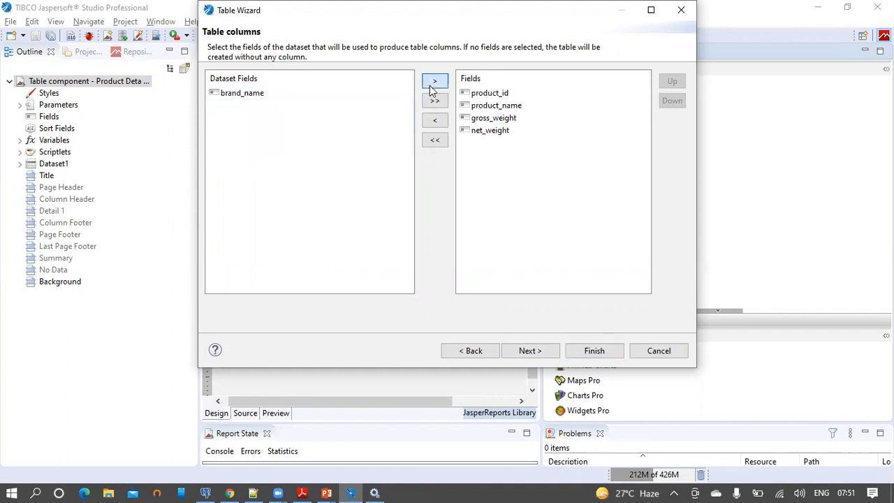
pyautogui.click(529, 350)
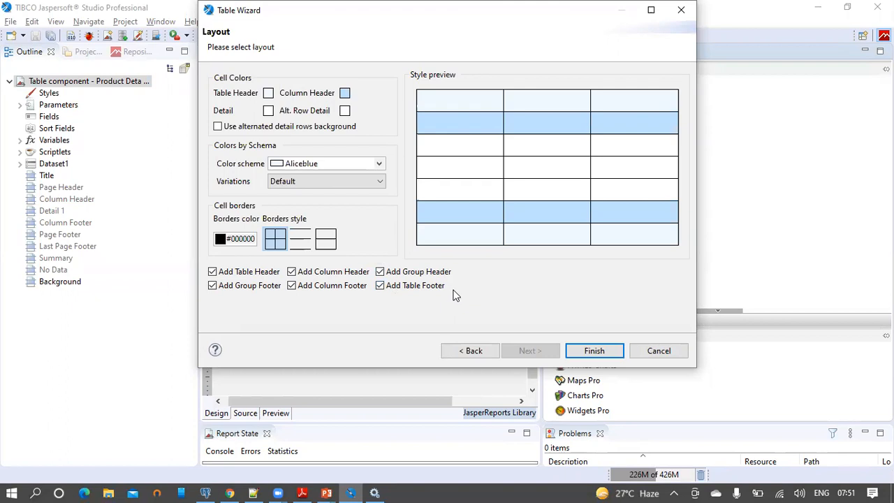
pyautogui.click(607, 351)
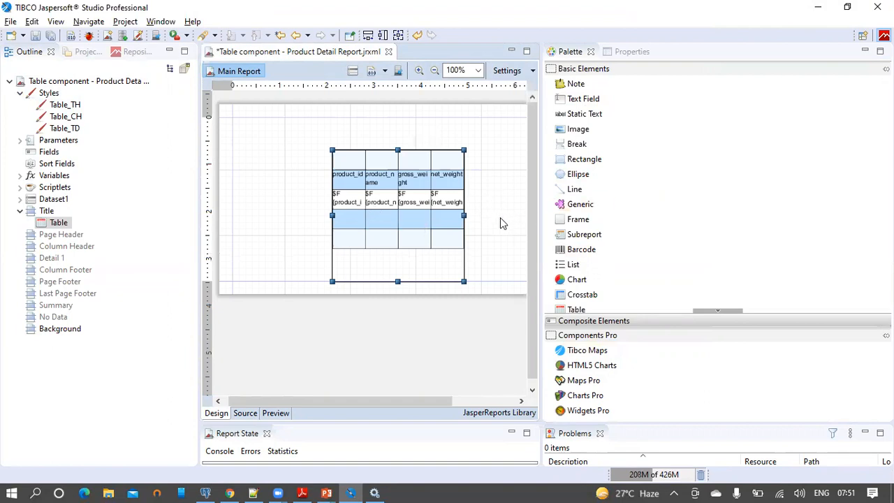
# Save the Product Detail report, preview it and return to its design
pyautogui.click(35, 36)
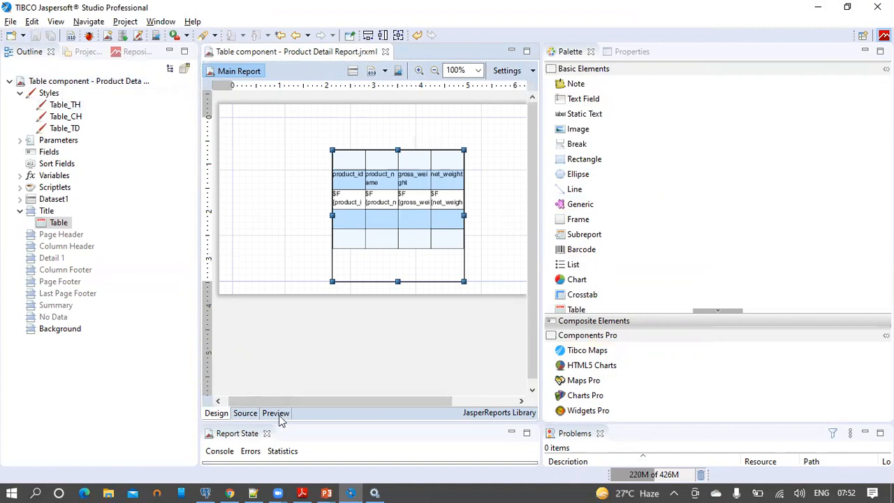
pyautogui.click(276, 414)
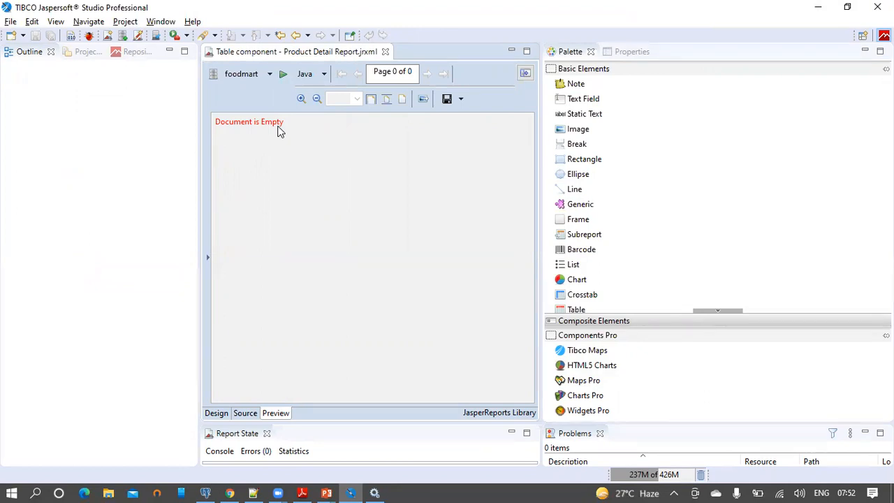
pyautogui.click(216, 414)
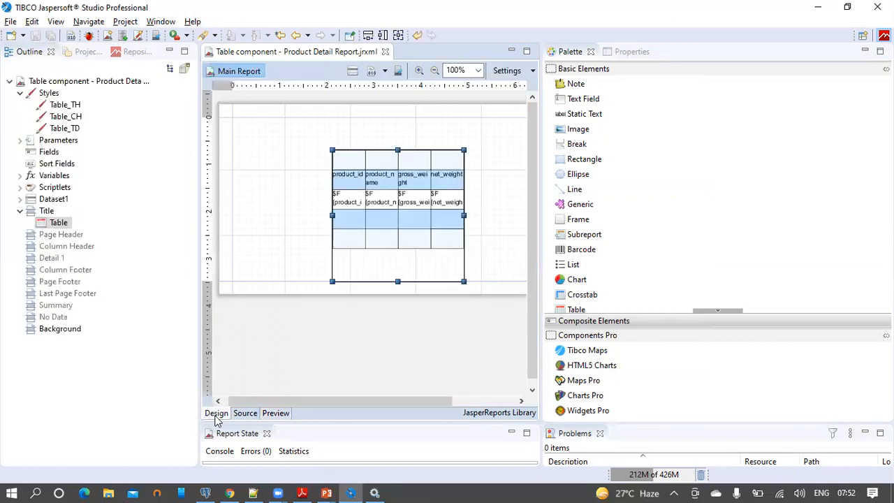
# Set the report's When No Data Type to All Sections No Detail, and preview the saved report before returning to its design
pyautogui.click(81, 82)
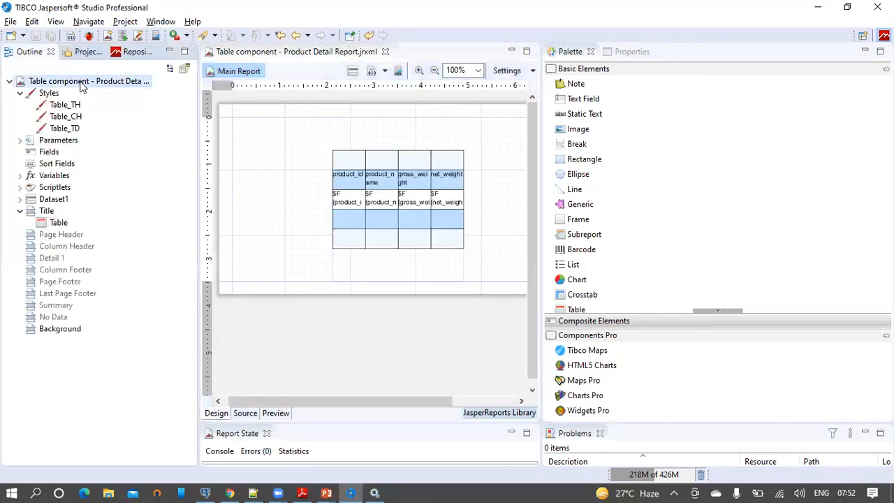
pyautogui.click(633, 53)
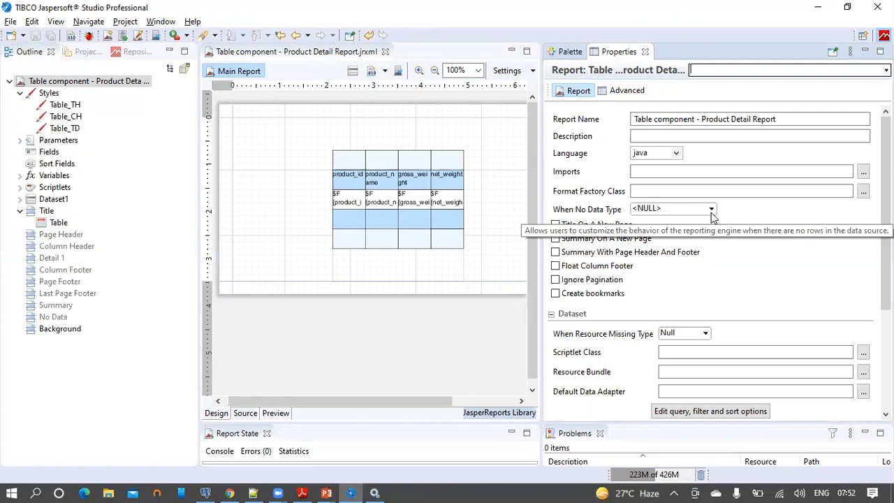
pyautogui.click(711, 209)
pyautogui.click(695, 269)
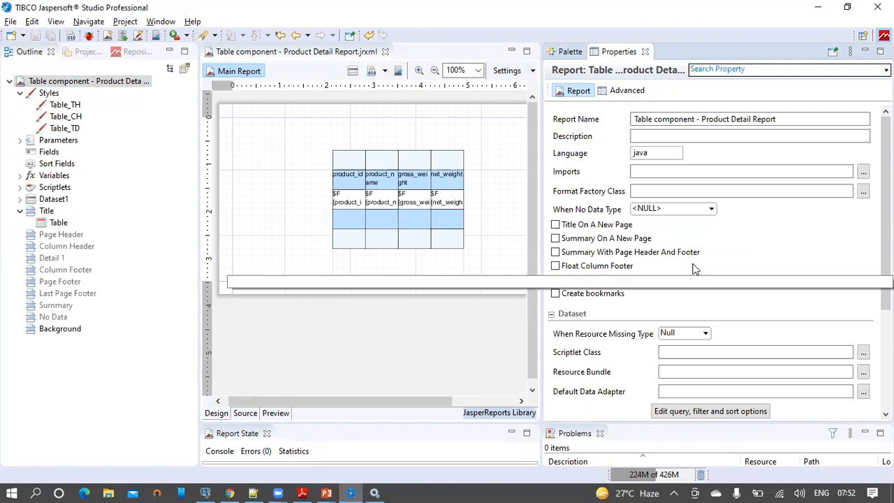
pyautogui.click(36, 37)
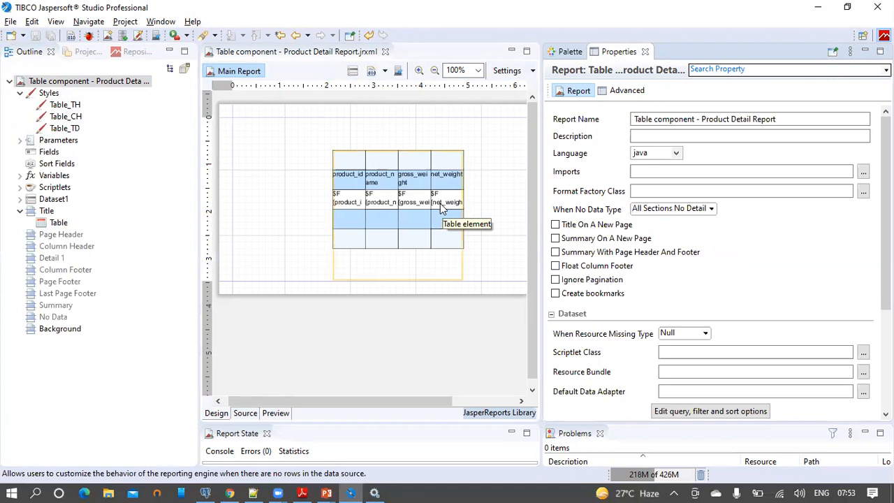
pyautogui.click(276, 413)
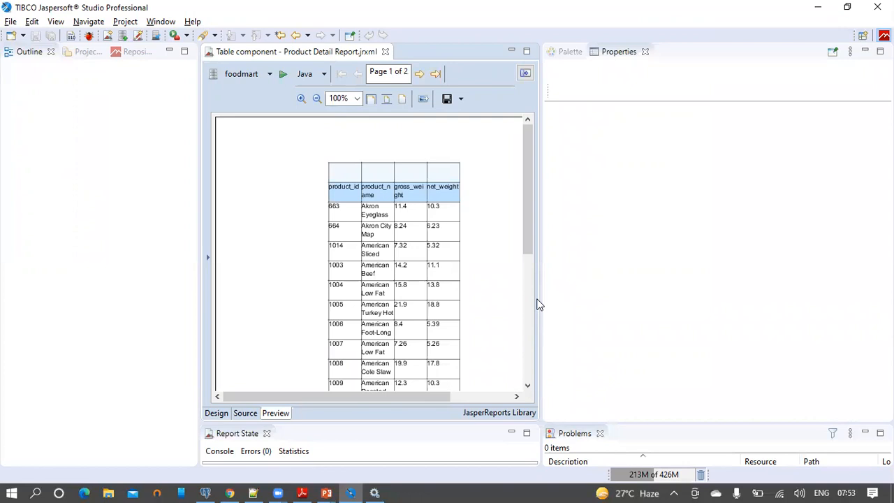
pyautogui.click(215, 417)
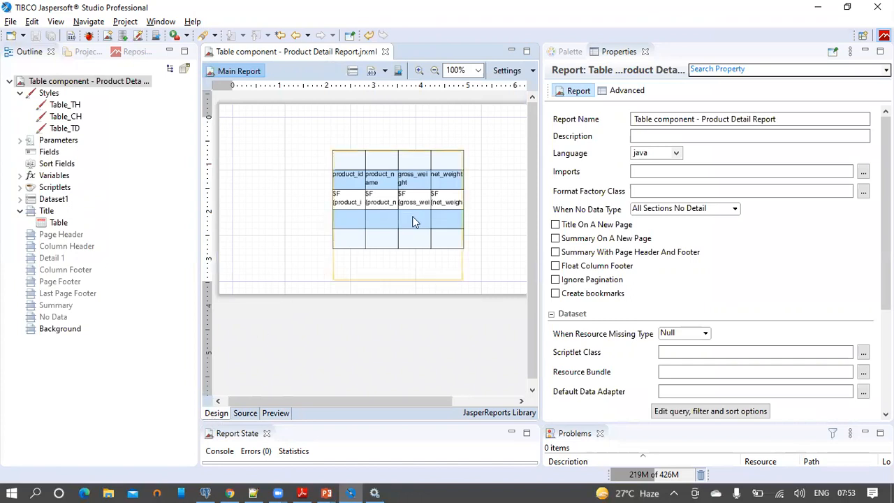
# Stretch the table across the full width of the Title band and make its columns fit the table element
pyautogui.click(373, 217)
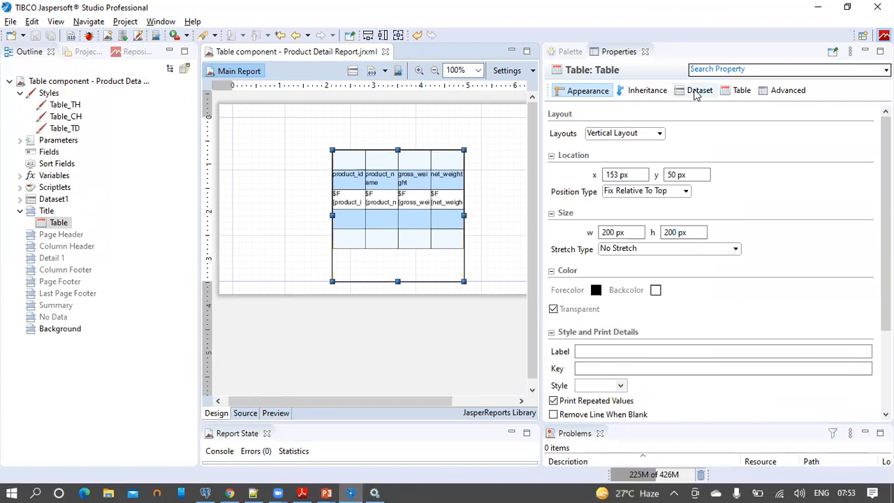
pyautogui.click(734, 95)
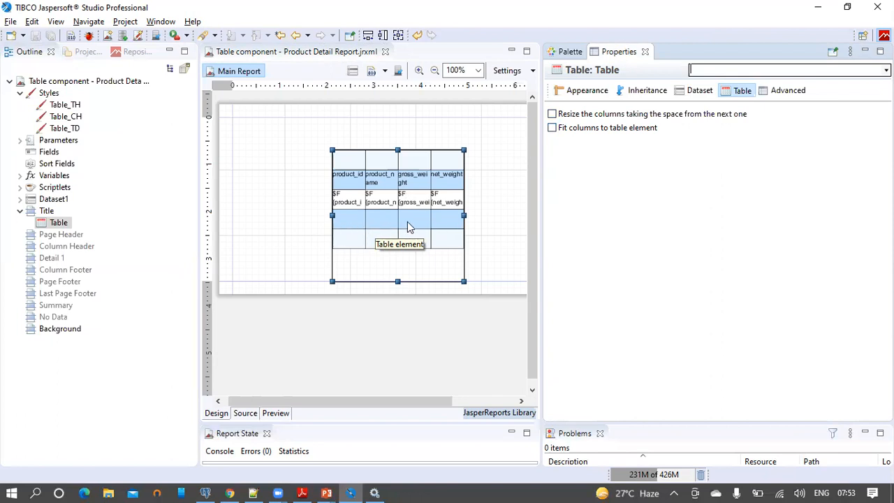
pyautogui.click(367, 38)
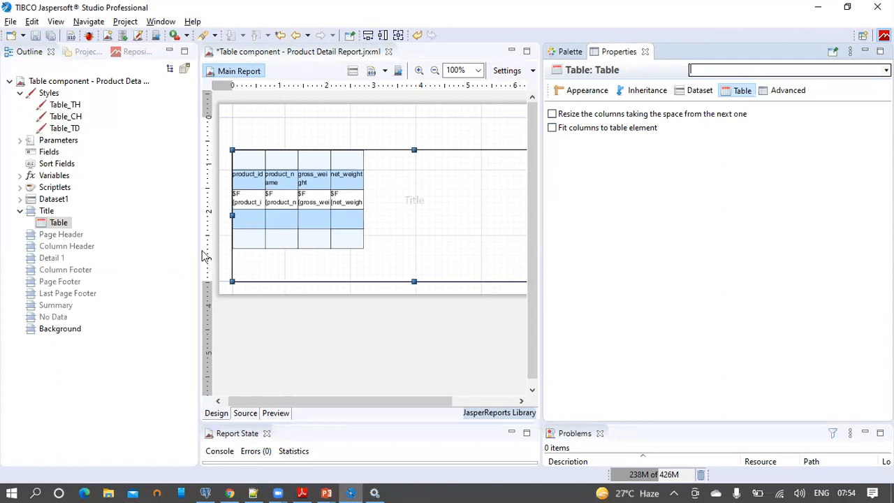
pyautogui.moveTo(198, 249); pyautogui.dragTo(97, 250)
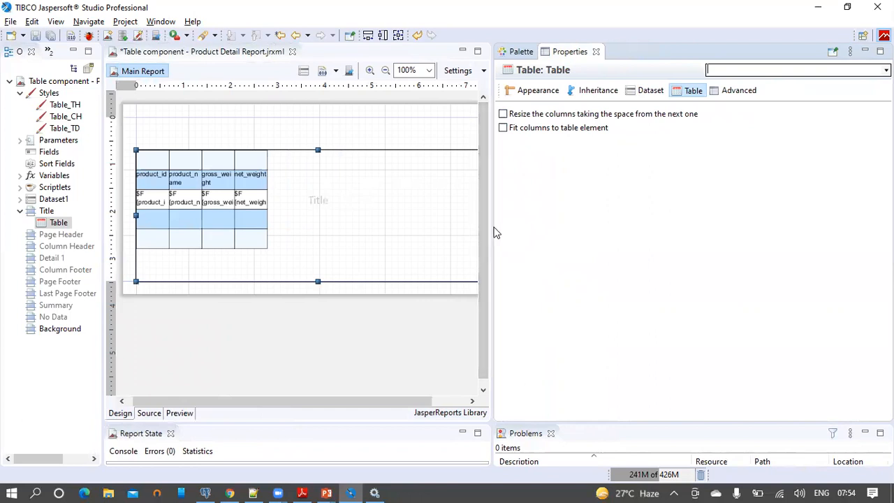
pyautogui.moveTo(492, 227); pyautogui.dragTo(626, 225)
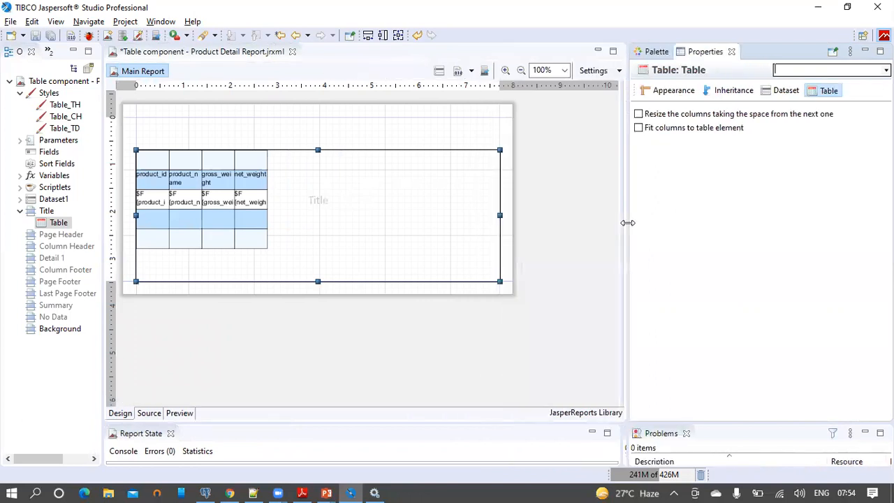
pyautogui.click(637, 128)
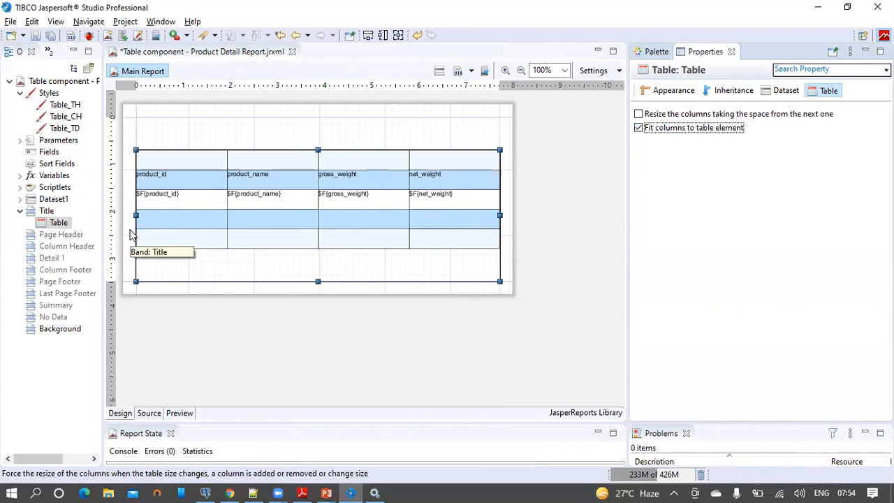
# Reduce the table's height to 150 px and shrink the Title band to fit it, keeping the changes saved
pyautogui.click(317, 277)
pyautogui.moveTo(317, 277); pyautogui.dragTo(318, 249)
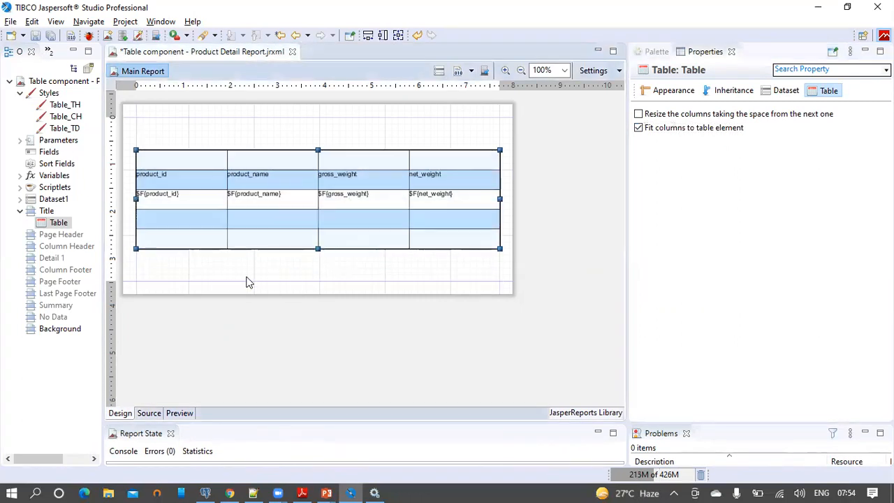
pyautogui.click(188, 265)
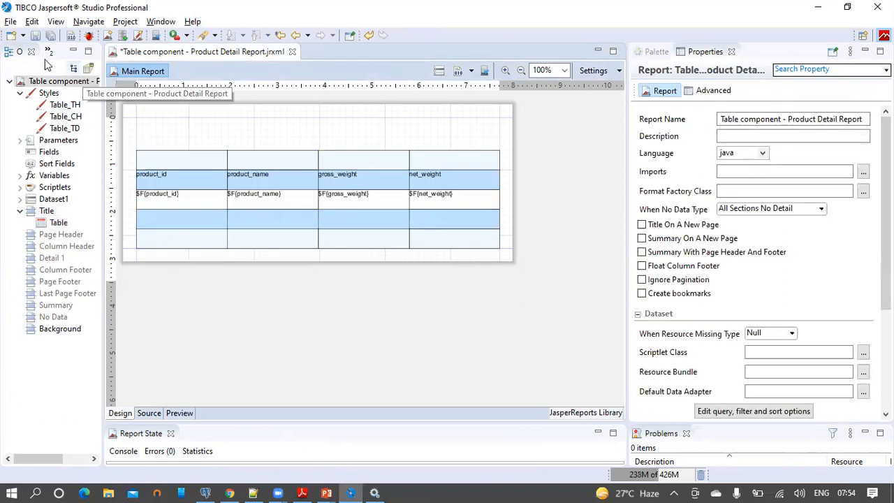
pyautogui.click(34, 35)
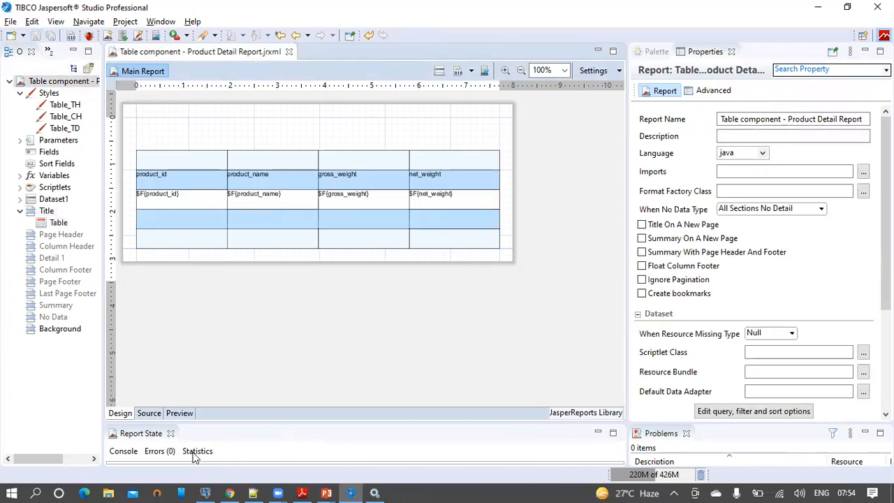
# Preview the report, check the table's layout on both pages and return to the design
pyautogui.click(179, 413)
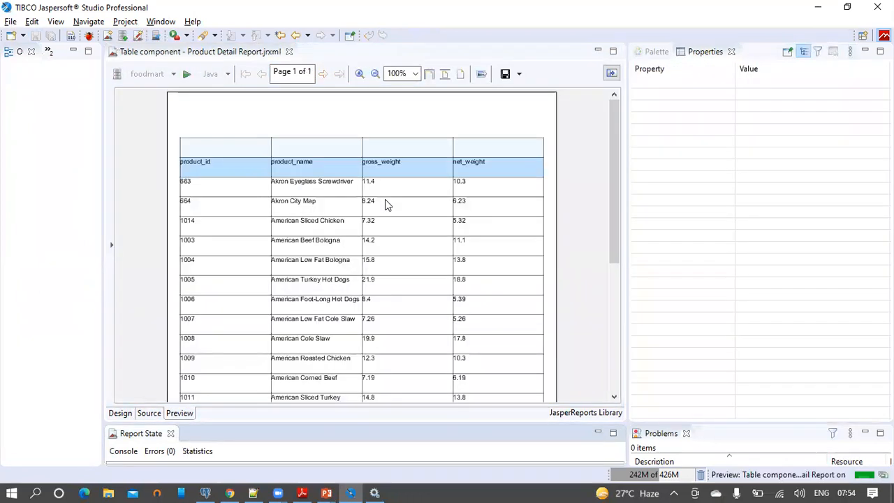
pyautogui.scroll(-5, 489, 177)
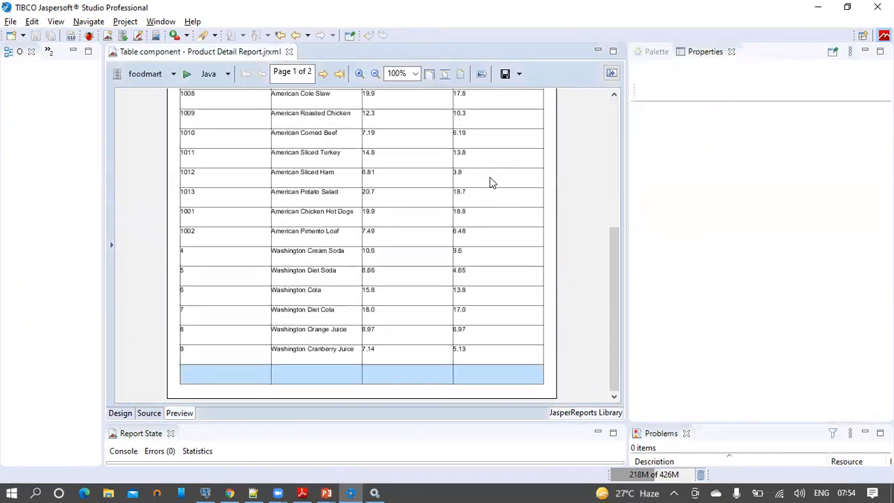
pyautogui.scroll(5, 490, 177)
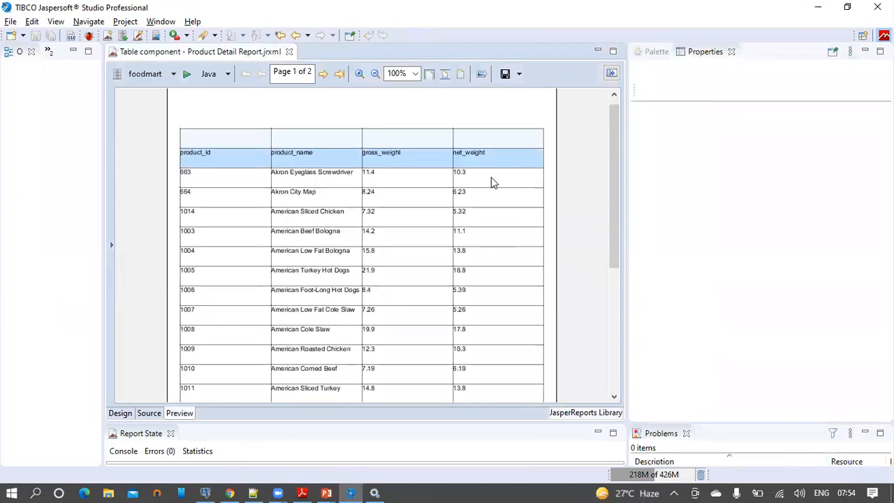
pyautogui.click(323, 74)
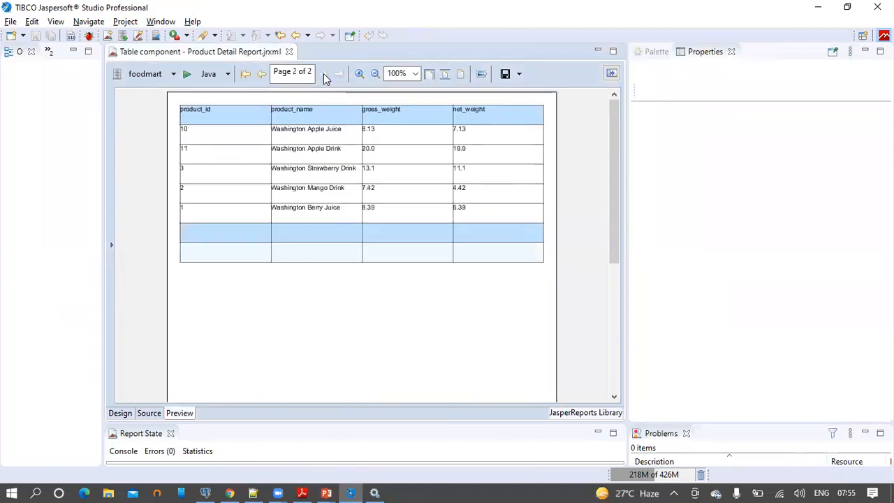
pyautogui.click(120, 414)
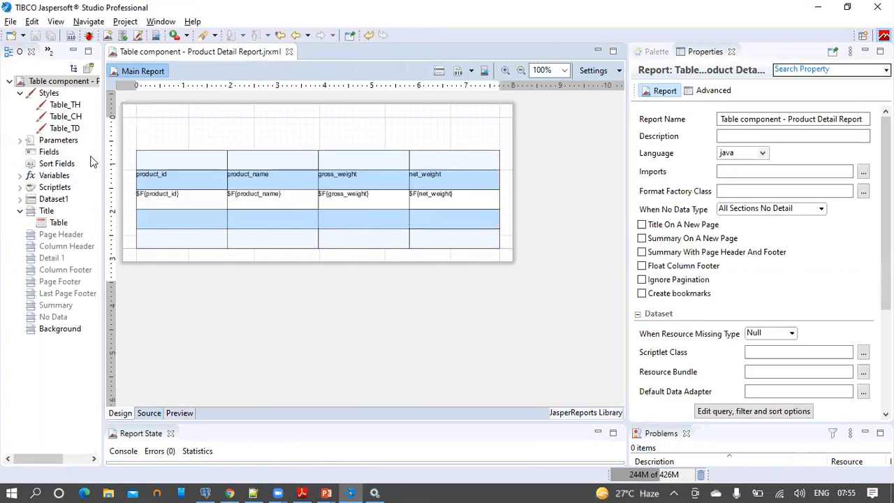
# Center the text of all column headers and detail fields horizontally and vertically within the table's cells, and save the report
pyautogui.moveTo(106, 152); pyautogui.dragTo(200, 150)
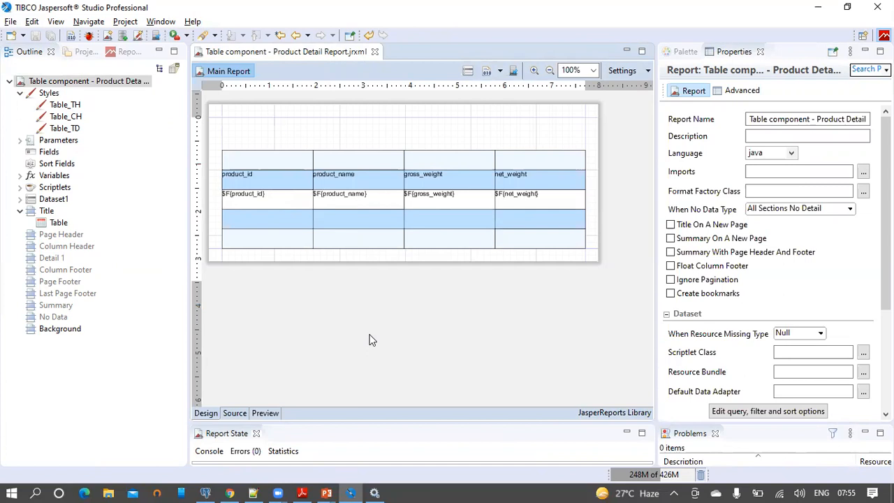
pyautogui.doubleClick(436, 221)
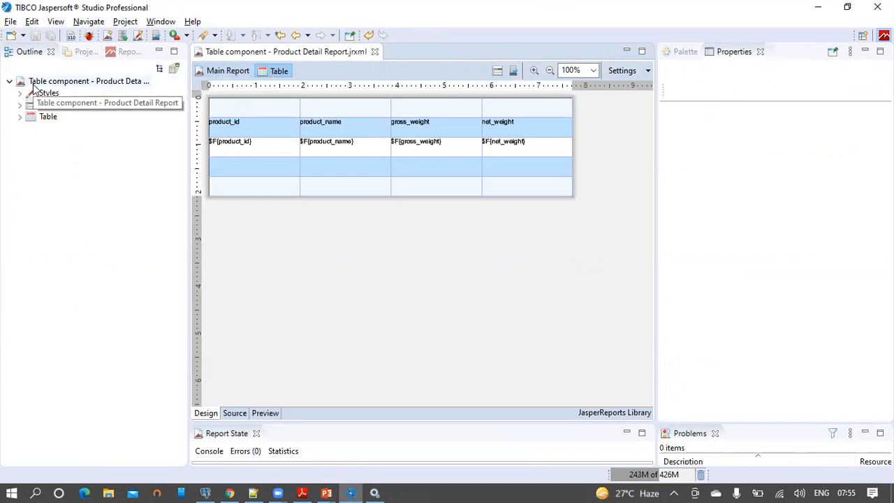
pyautogui.moveTo(525, 201); pyautogui.dragTo(200, 102)
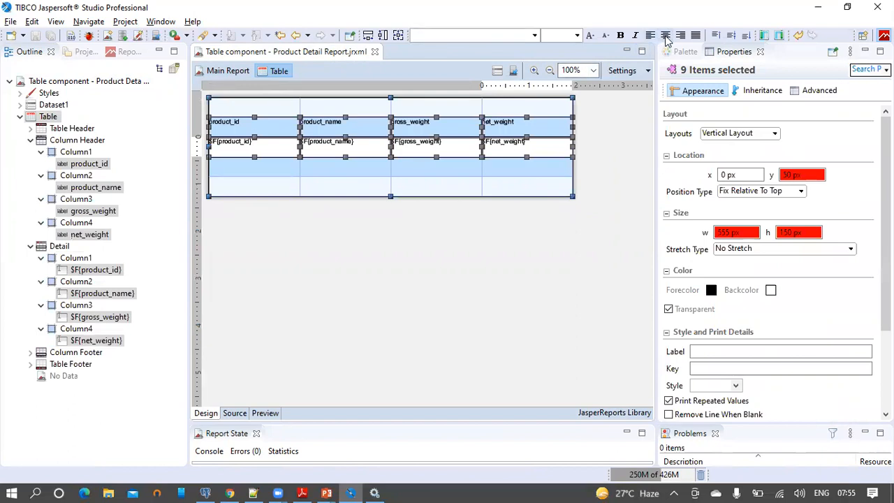
pyautogui.click(666, 38)
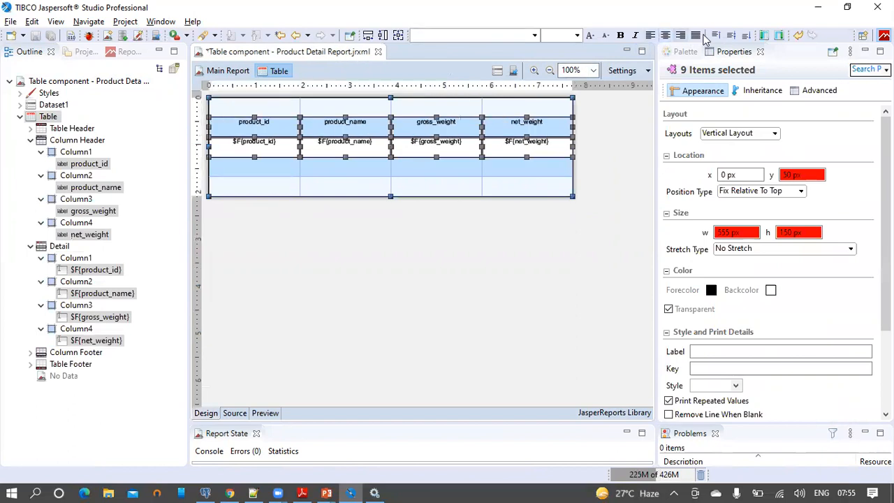
pyautogui.click(729, 39)
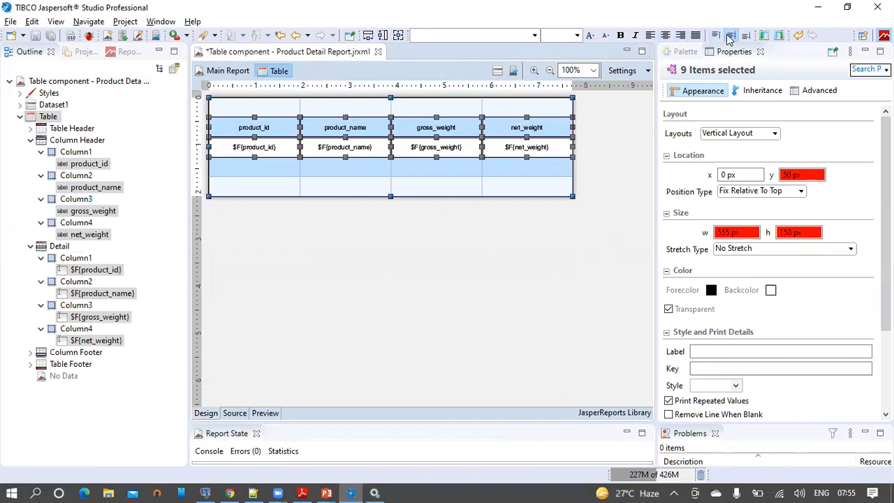
pyautogui.click(343, 222)
pyautogui.click(37, 36)
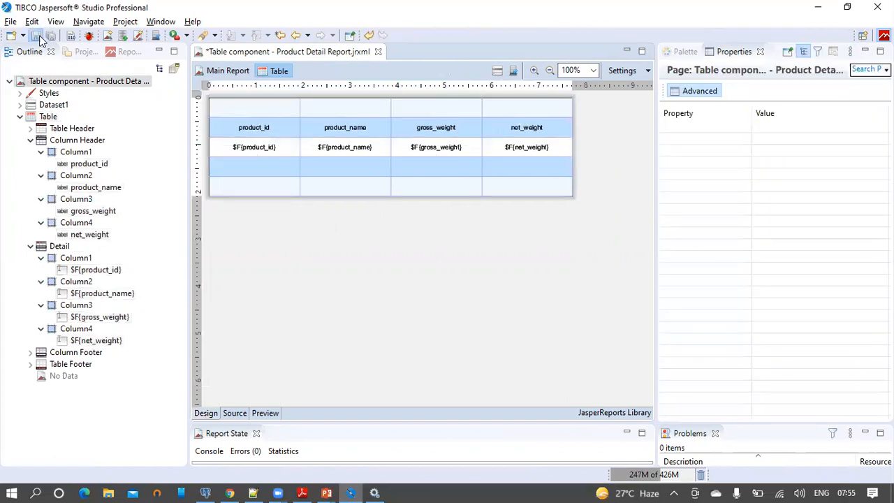
# Examine the table's header, column, detail and footer sections in the outline, and return to the main report design
pyautogui.click(20, 117)
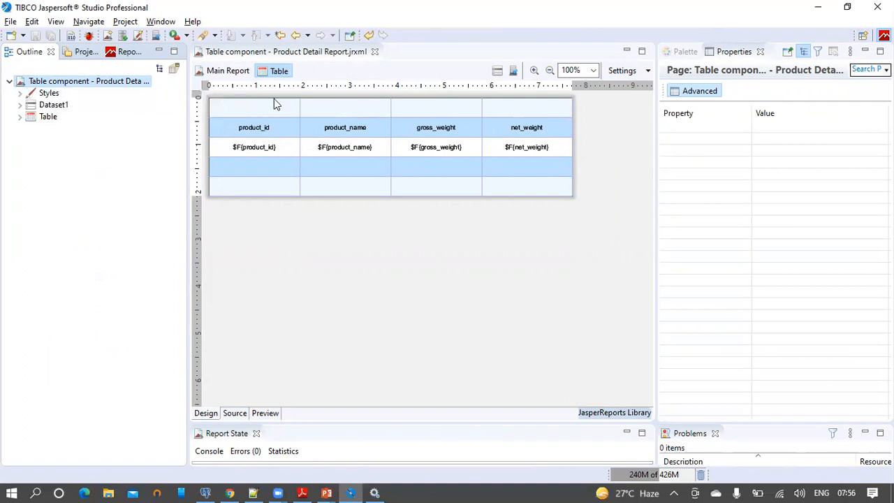
pyautogui.click(20, 119)
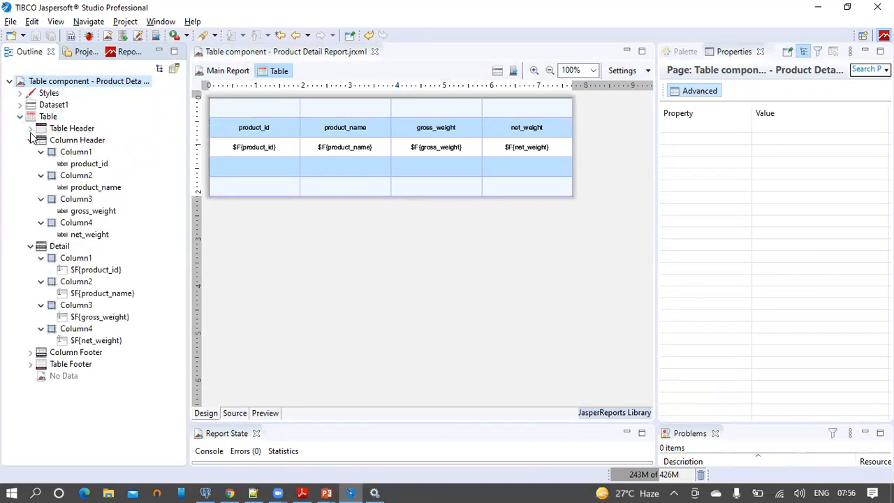
pyautogui.click(30, 141)
pyautogui.click(30, 152)
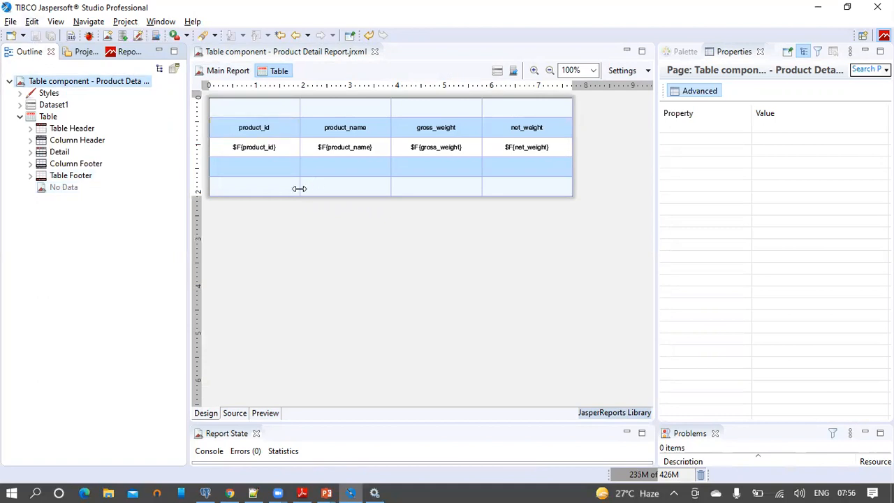
pyautogui.click(228, 72)
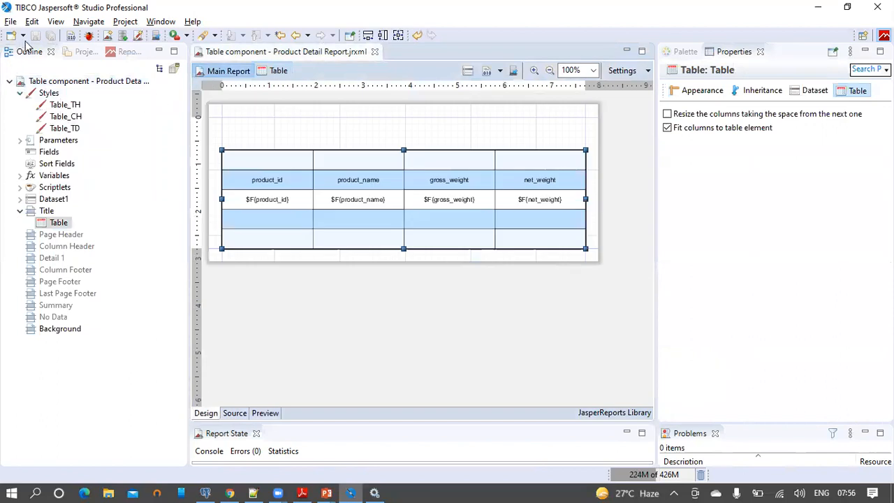
pyautogui.click(499, 336)
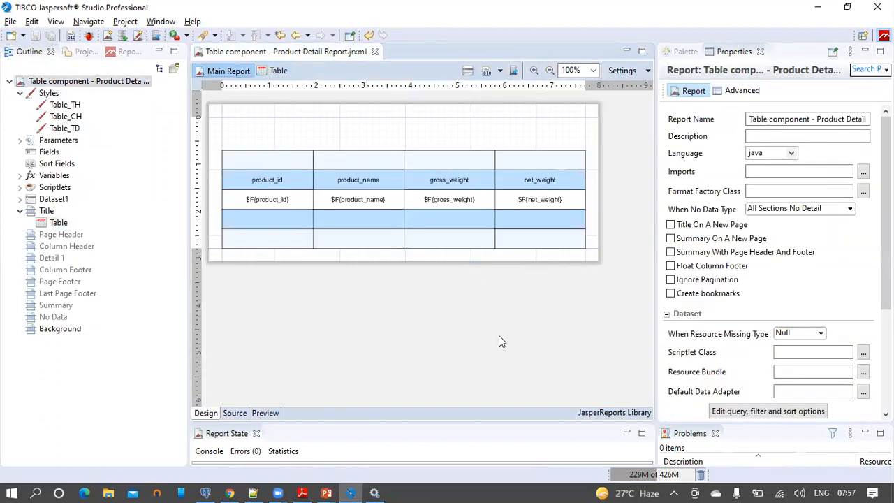
# Reopen the table's own design and create a group in Dataset1
pyautogui.click(278, 73)
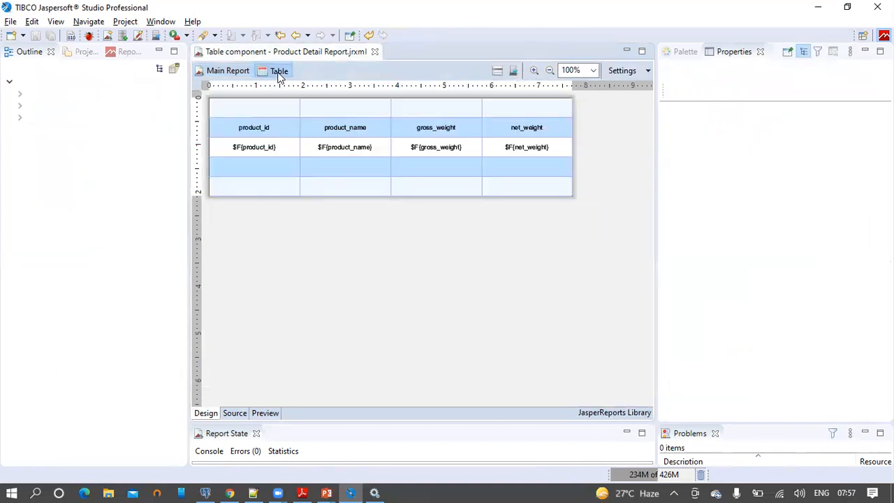
pyautogui.click(20, 107)
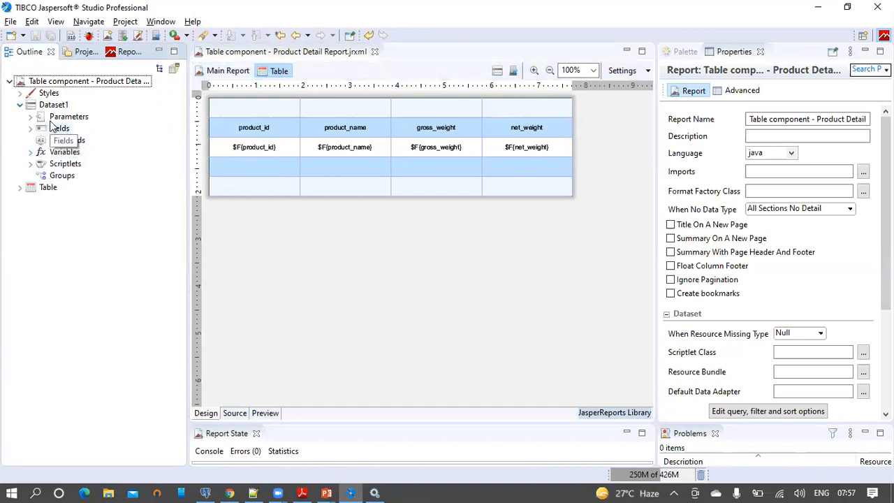
pyautogui.click(62, 177)
pyautogui.rightClick(67, 182)
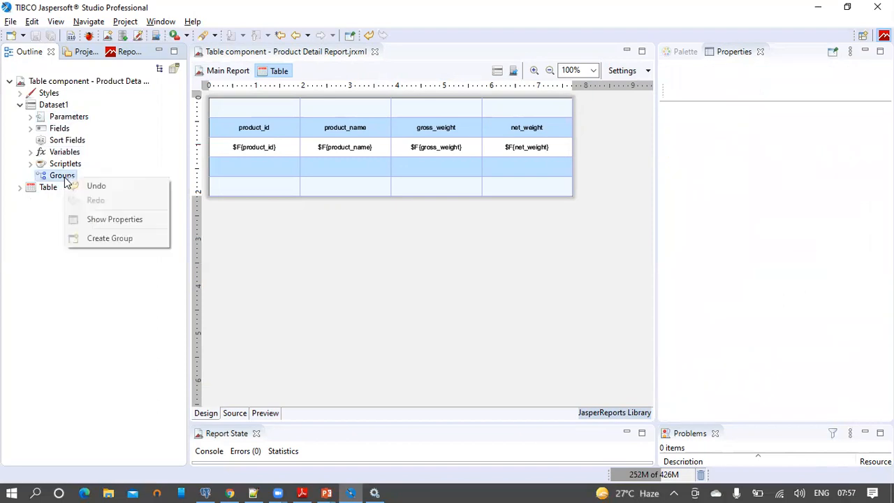
pyautogui.click(108, 240)
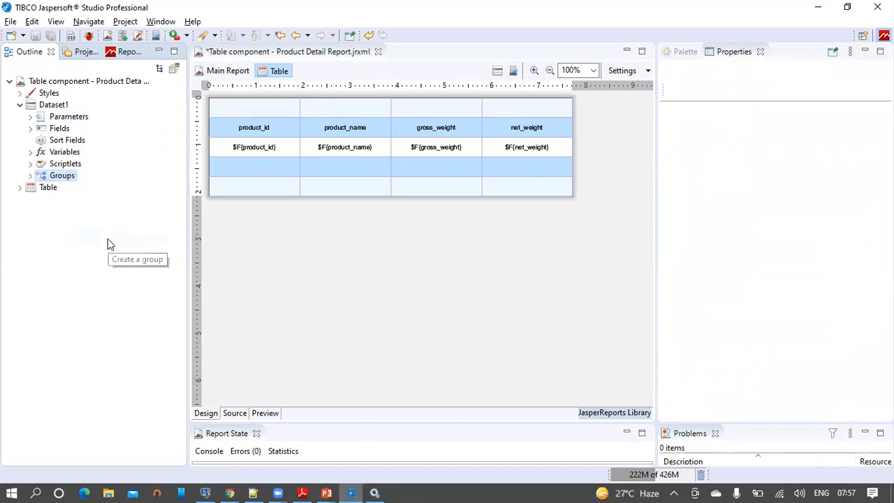
# Set the expression of Dataset1's group to $F{brand_name} and save the report
pyautogui.click(30, 176)
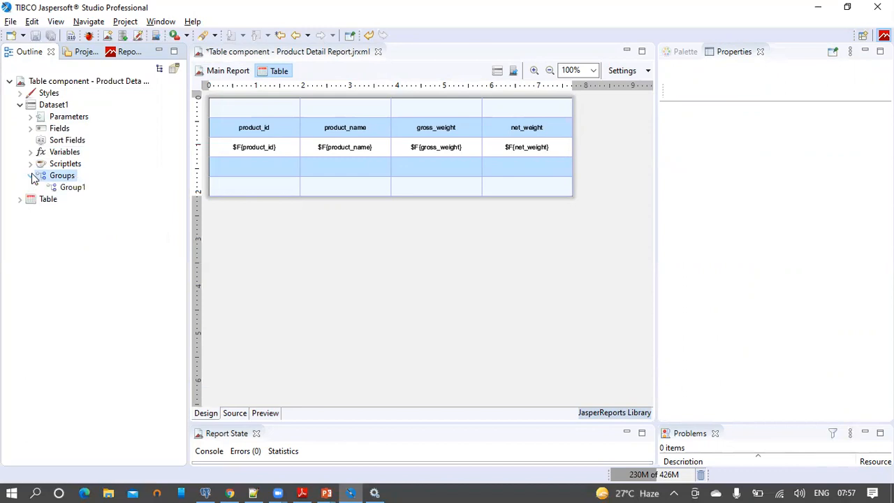
pyautogui.click(71, 192)
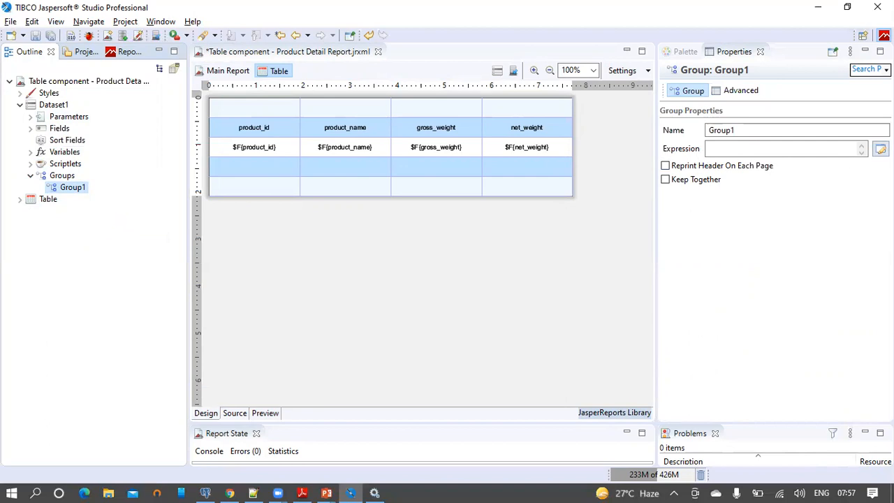
pyautogui.click(880, 149)
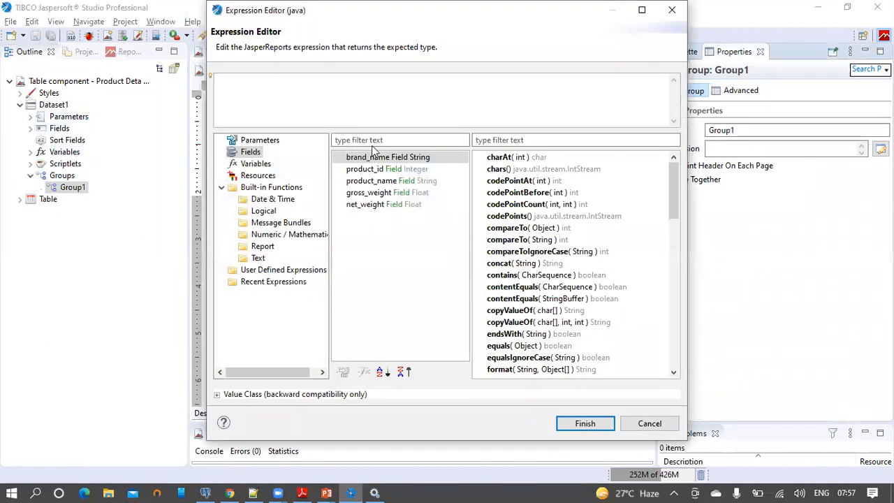
pyautogui.doubleClick(370, 160)
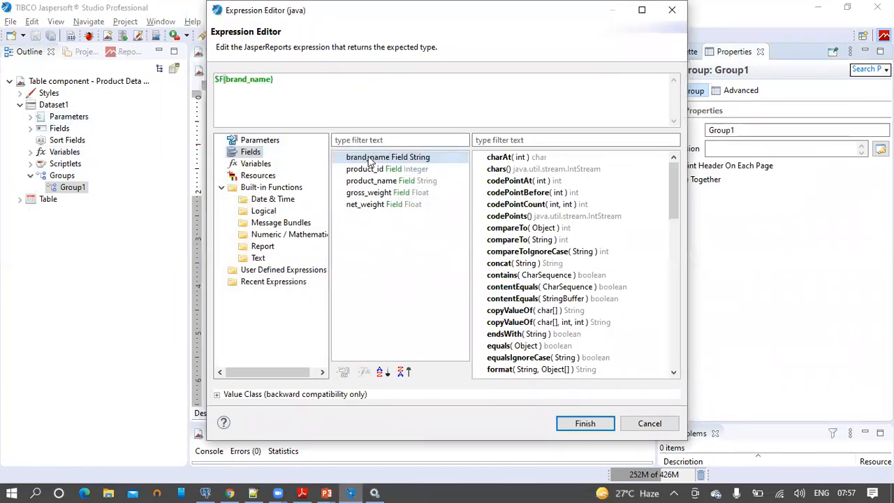
pyautogui.click(594, 423)
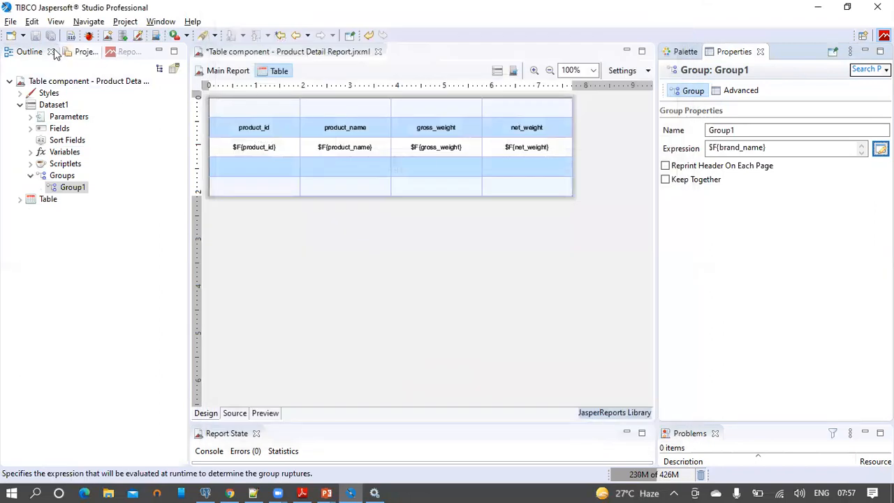
pyautogui.click(35, 35)
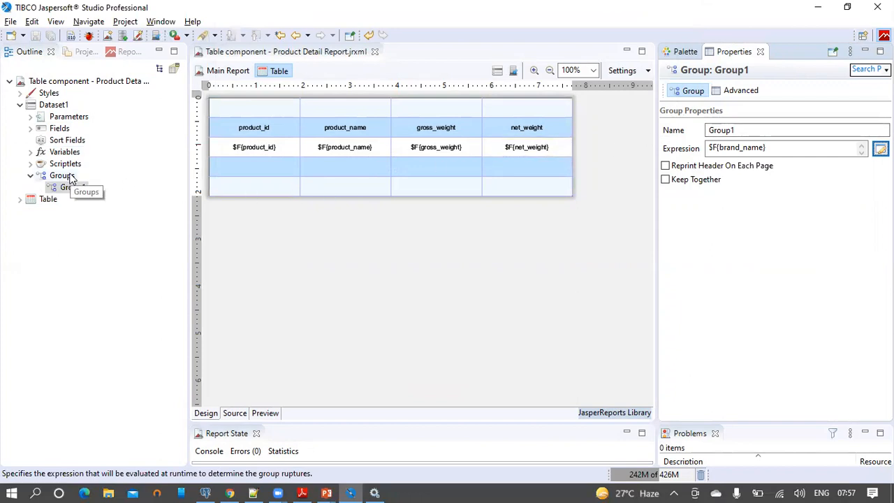
# Create a cell for Column1 in the table's Group1 group header
pyautogui.click(19, 199)
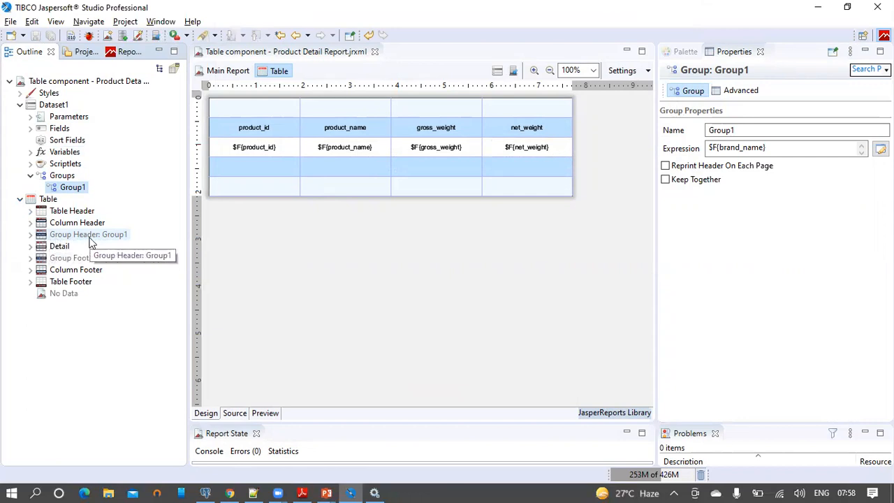
pyautogui.click(31, 236)
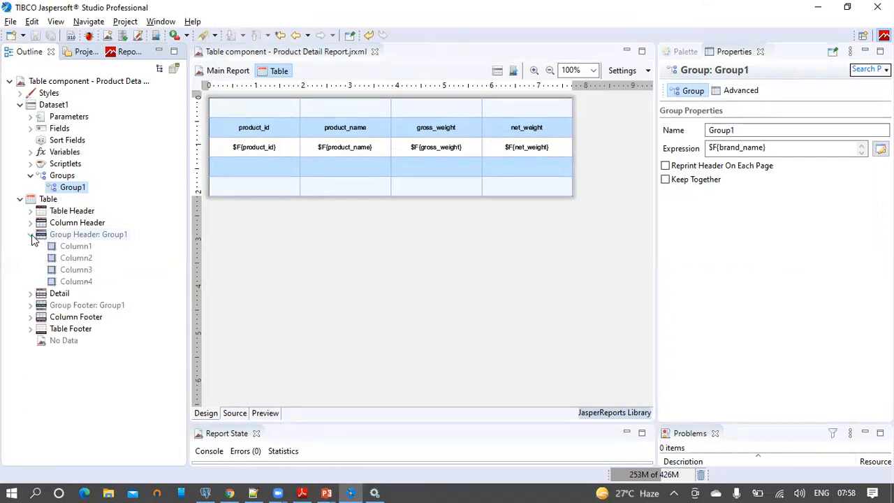
pyautogui.click(75, 246)
pyautogui.rightClick(82, 249)
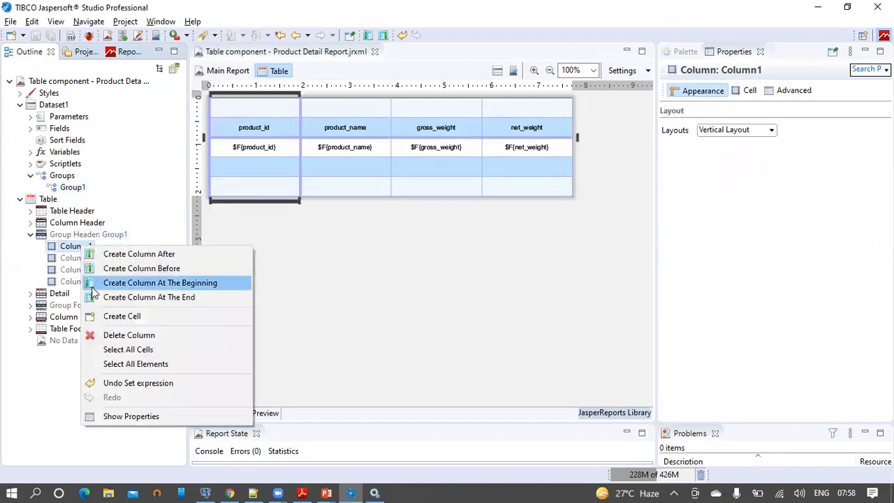
pyautogui.click(126, 317)
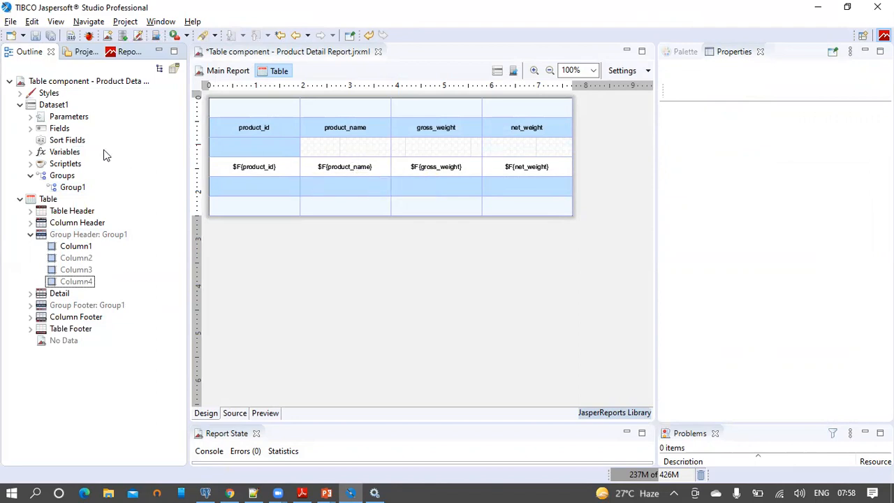
# Place Dataset1's brand_name field in the new group header cell with no calculation function
pyautogui.click(30, 129)
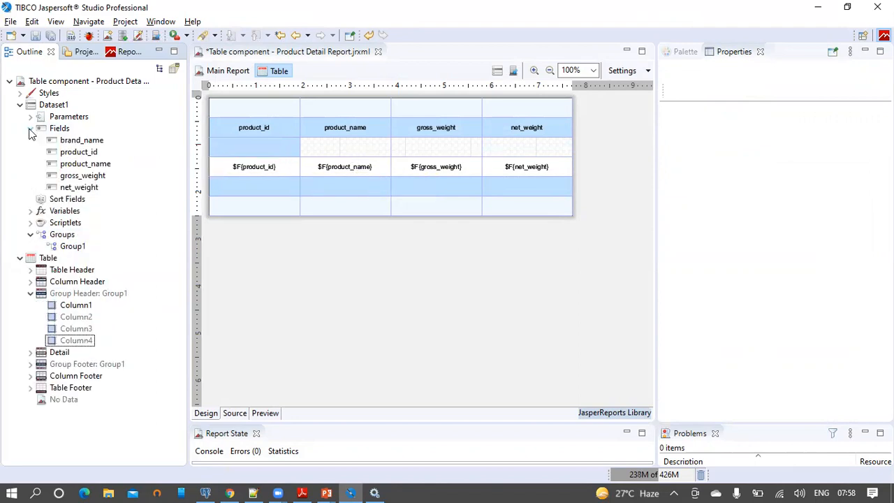
pyautogui.click(77, 141)
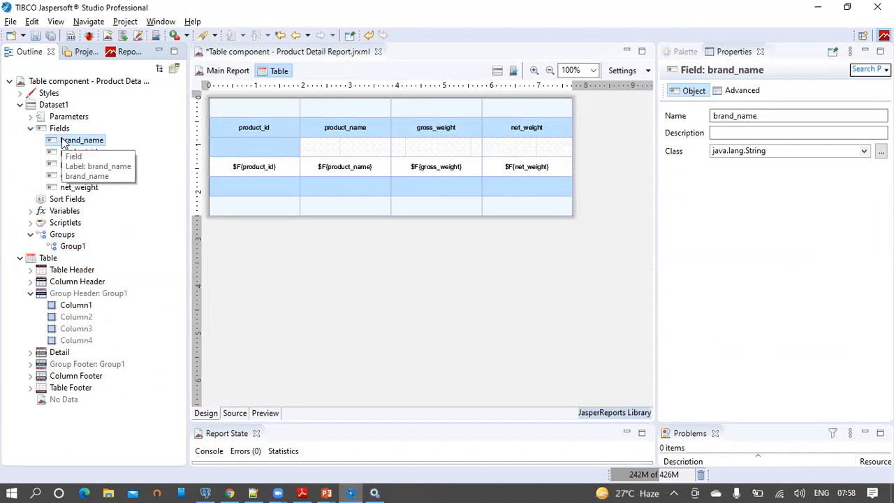
pyautogui.moveTo(67, 143); pyautogui.dragTo(219, 146)
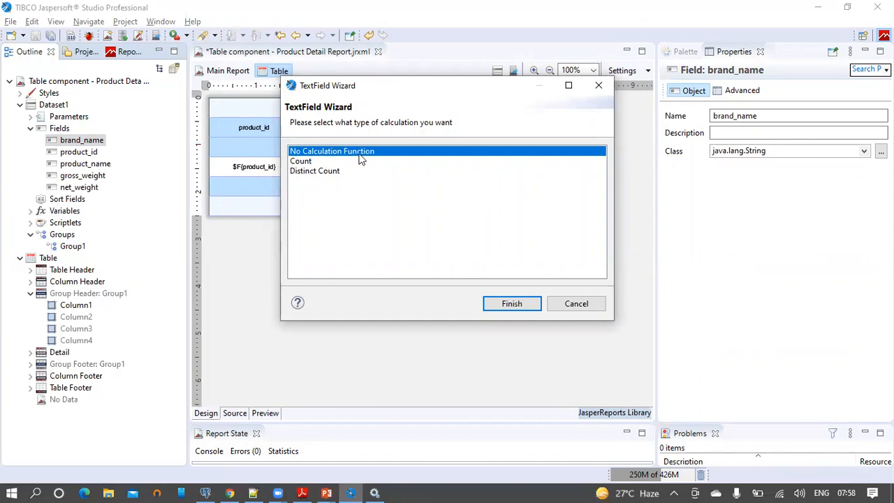
pyautogui.click(522, 303)
# Center the brand_name text field's text horizontally, make it bold, and save the report
pyautogui.click(239, 144)
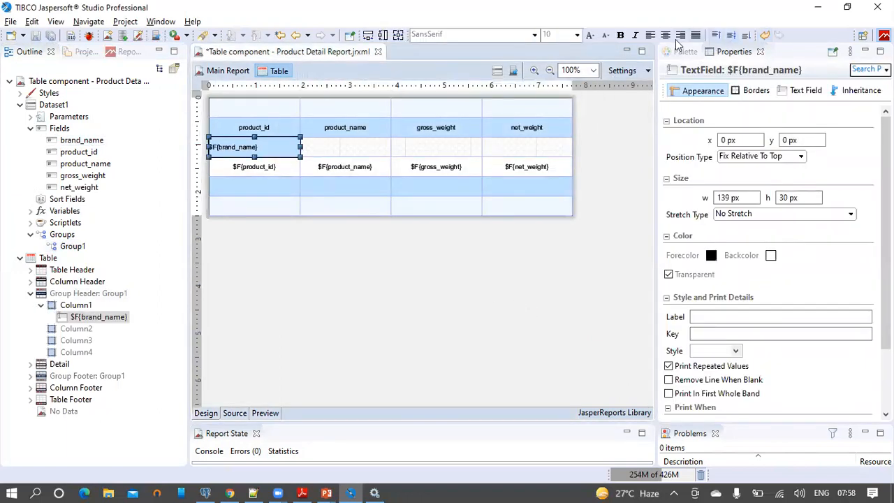
pyautogui.click(665, 35)
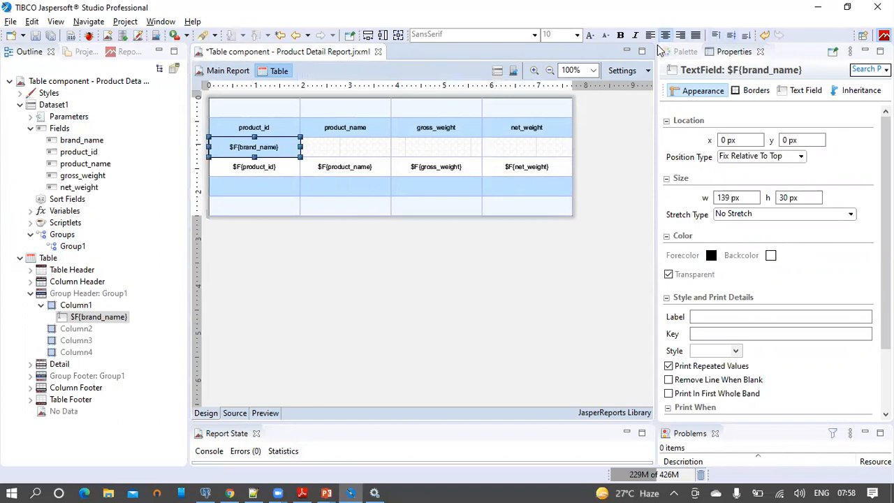
pyautogui.click(620, 36)
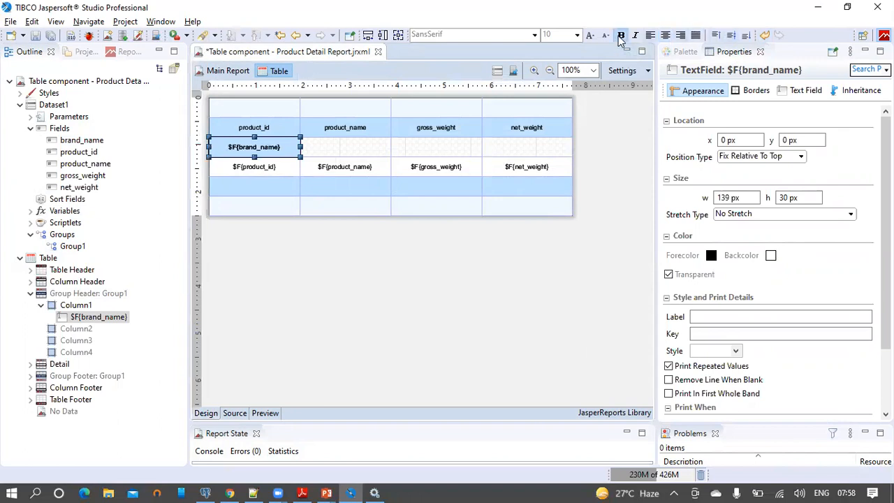
pyautogui.click(35, 37)
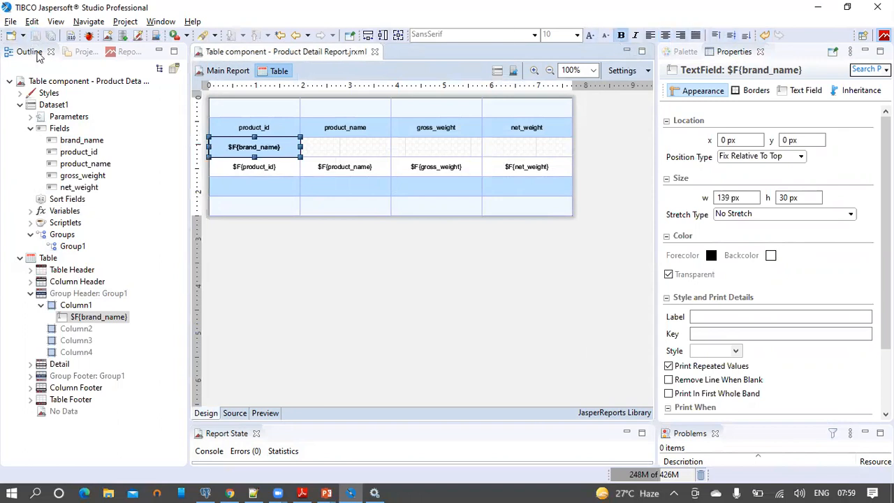
# Preview the report, check the brand name grouping on both pages and return to the table design
pyautogui.click(266, 414)
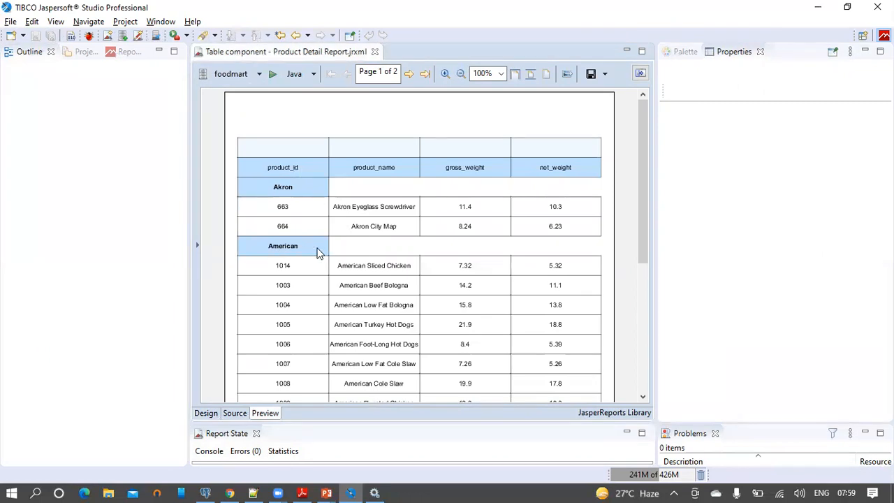
pyautogui.scroll(-5, 378, 241)
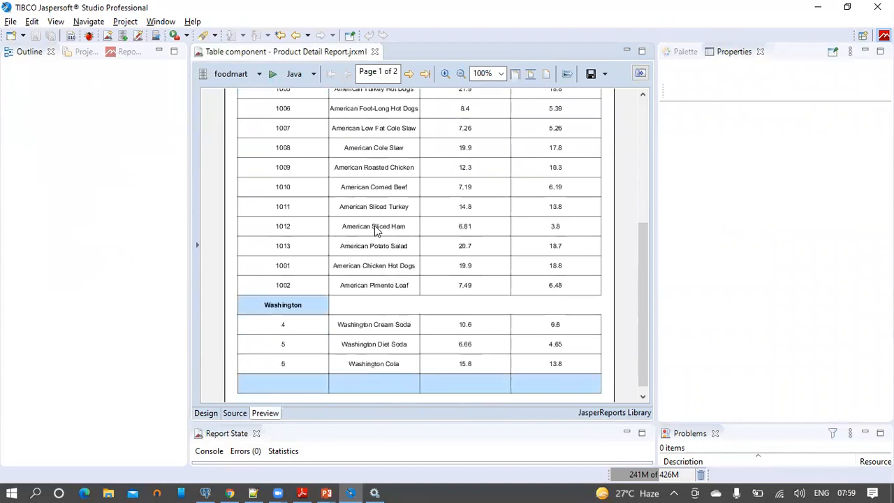
pyautogui.scroll(-1, 377, 230)
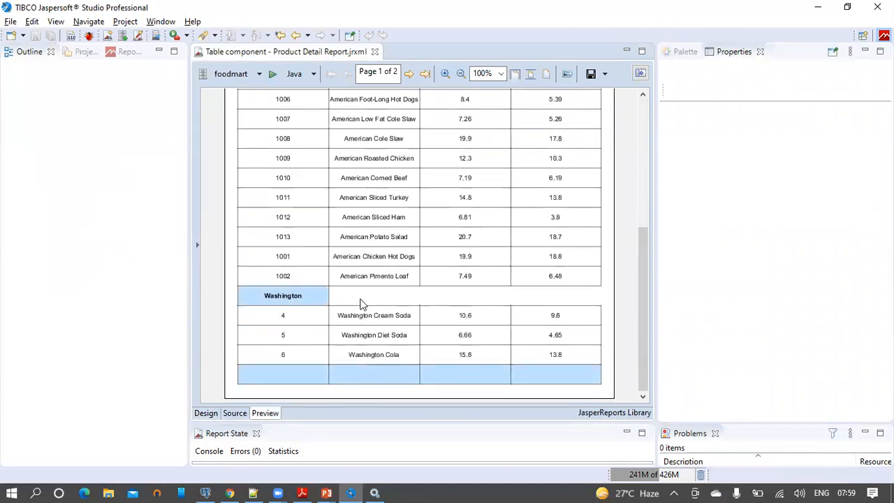
pyautogui.click(408, 76)
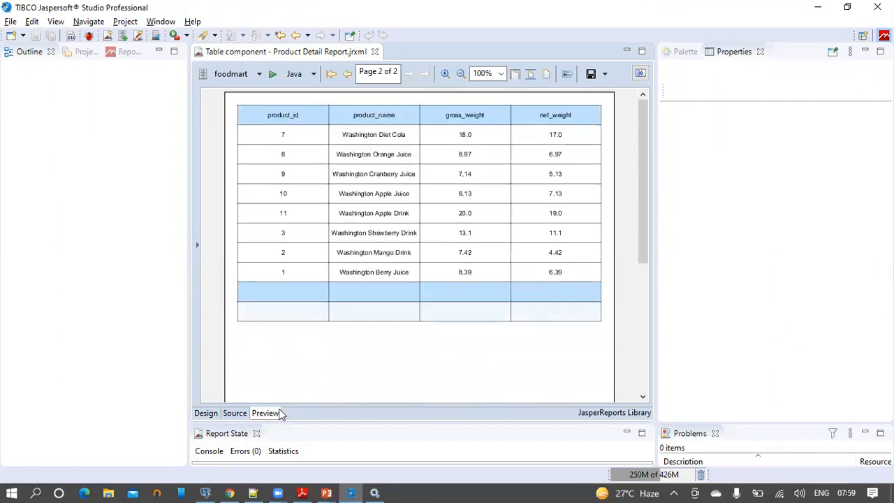
pyautogui.click(208, 415)
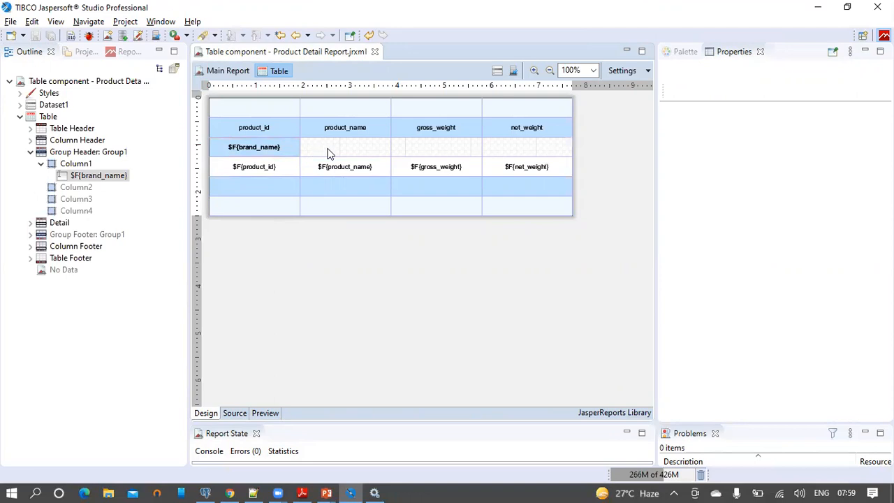
# Add the net_weight field to the column footer cell of the net_weight column with the Sum calculation
pyautogui.click(532, 167)
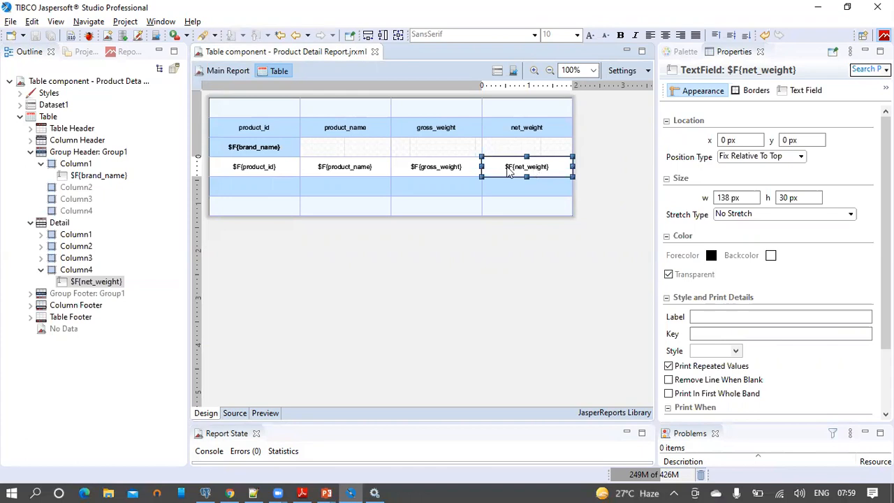
pyautogui.click(20, 117)
pyautogui.click(20, 105)
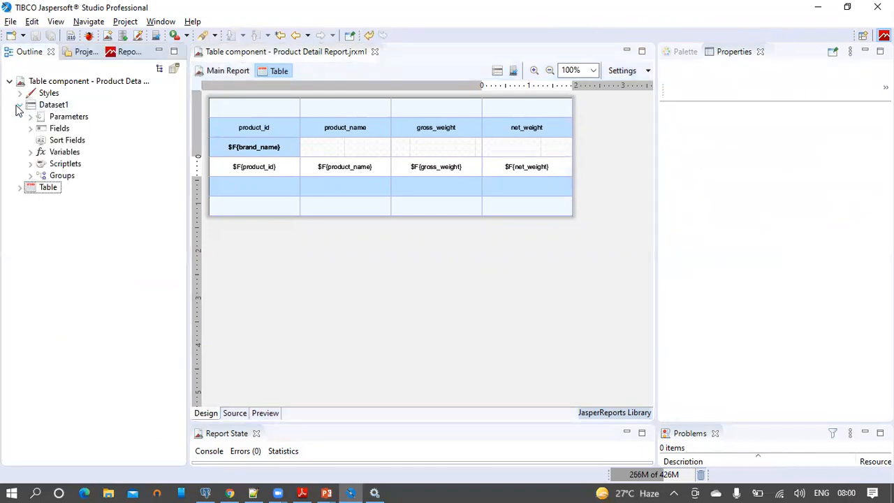
pyautogui.click(30, 128)
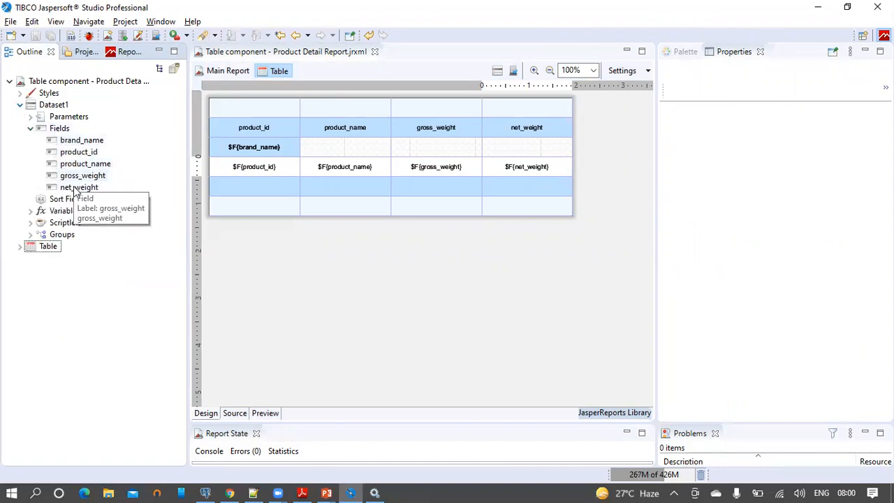
pyautogui.click(103, 189)
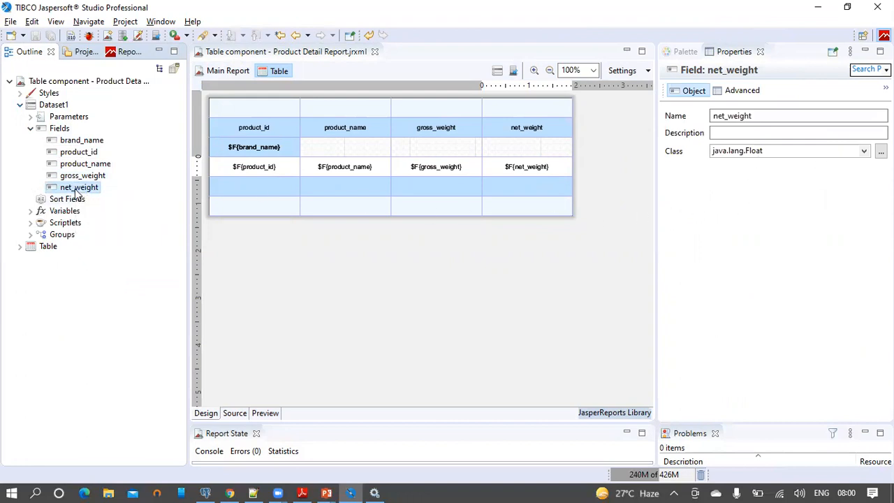
pyautogui.moveTo(79, 192); pyautogui.dragTo(531, 197)
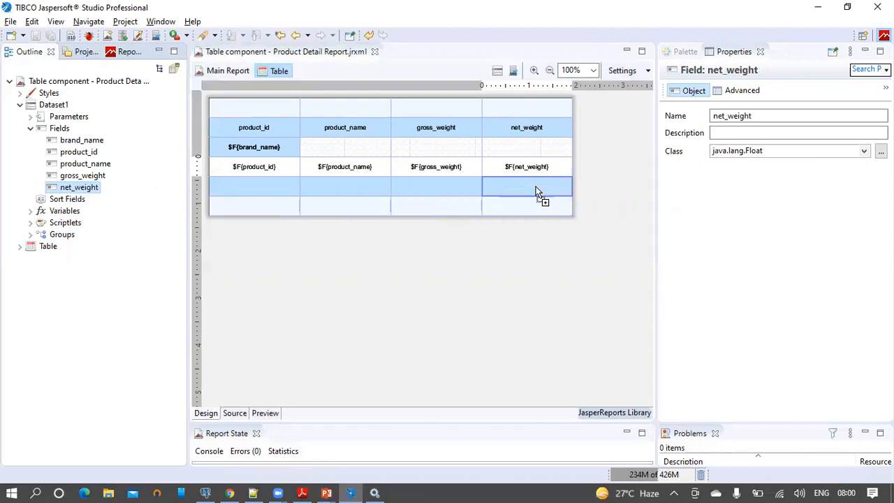
pyautogui.moveTo(536, 192); pyautogui.dragTo(536, 192)
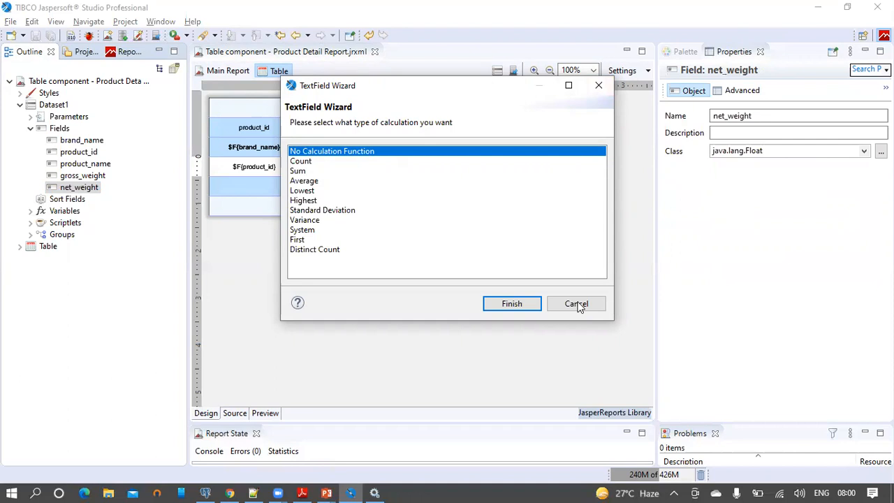
pyautogui.click(299, 172)
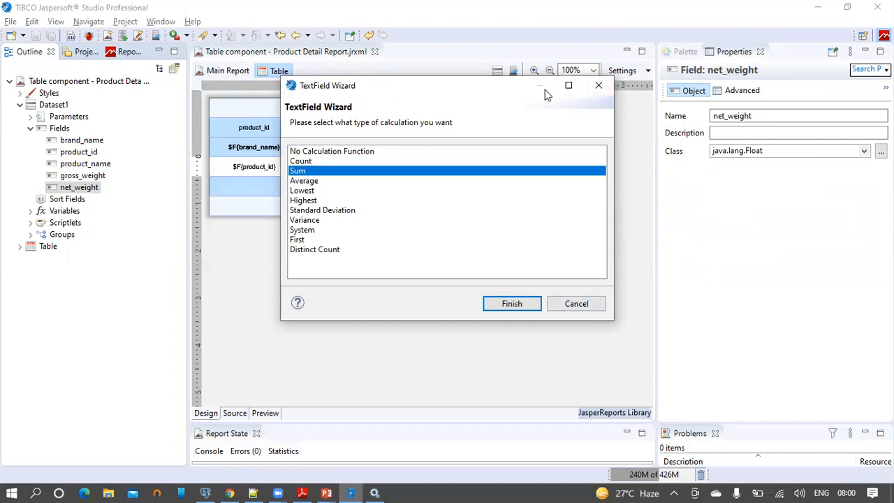
pyautogui.click(521, 307)
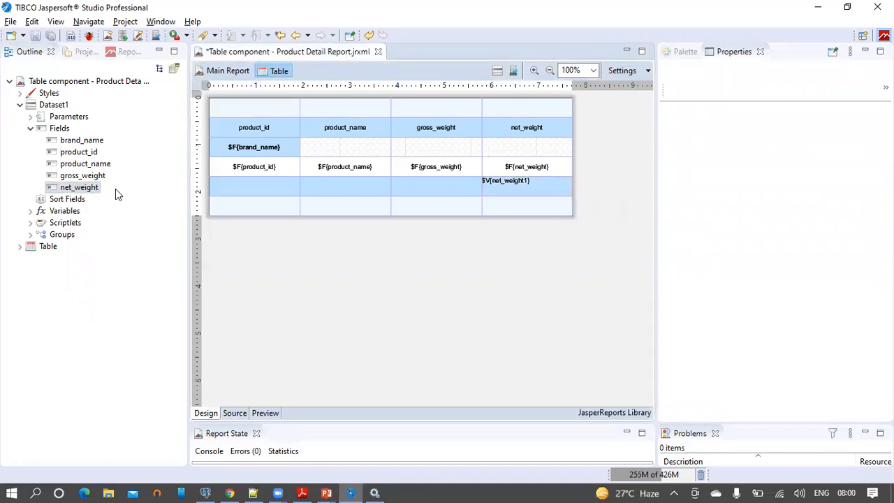
# Center the net_weight sum's text horizontally and vertically in its column footer cell, and save the report
pyautogui.click(535, 188)
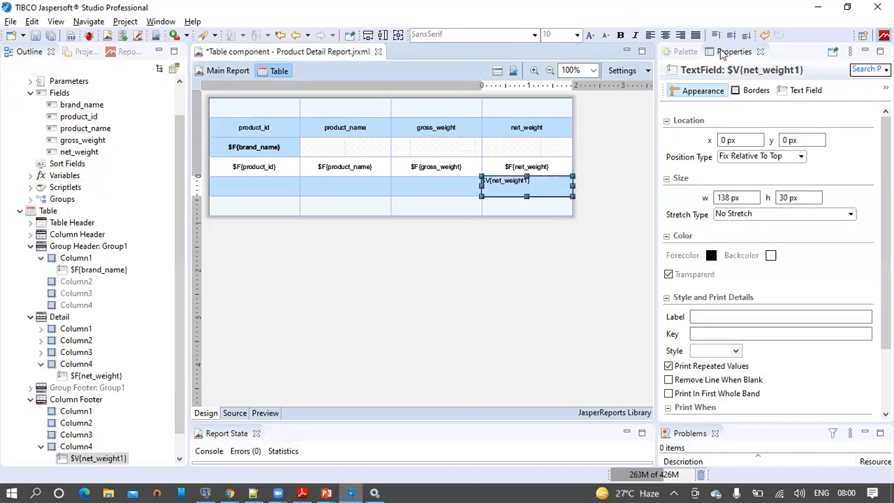
pyautogui.click(666, 37)
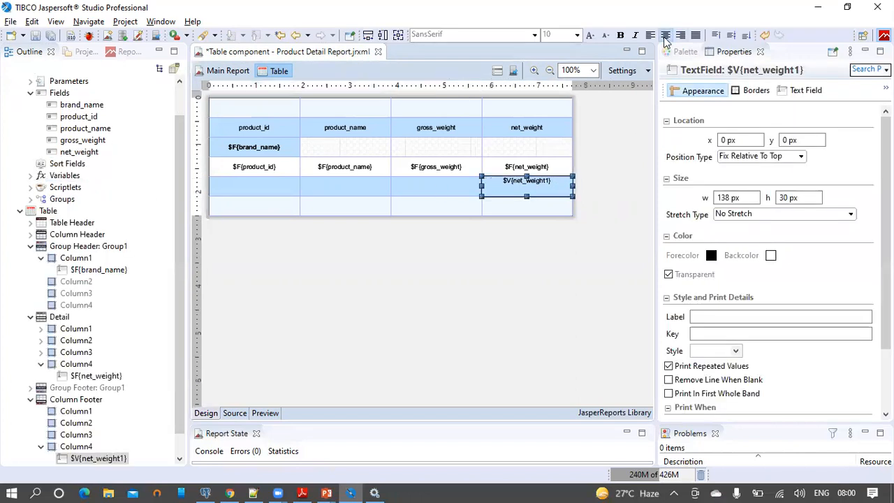
pyautogui.click(732, 35)
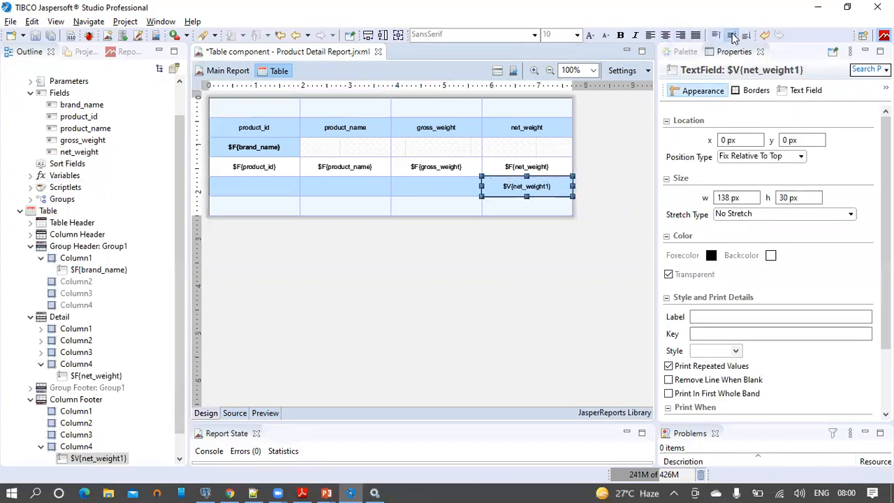
pyautogui.click(35, 36)
# Examine the properties of the net_weight1 variable in Dataset1, including its value class, calculation, expression and reset type
pyautogui.moveTo(179, 241); pyautogui.dragTo(180, 185)
pyautogui.click(539, 196)
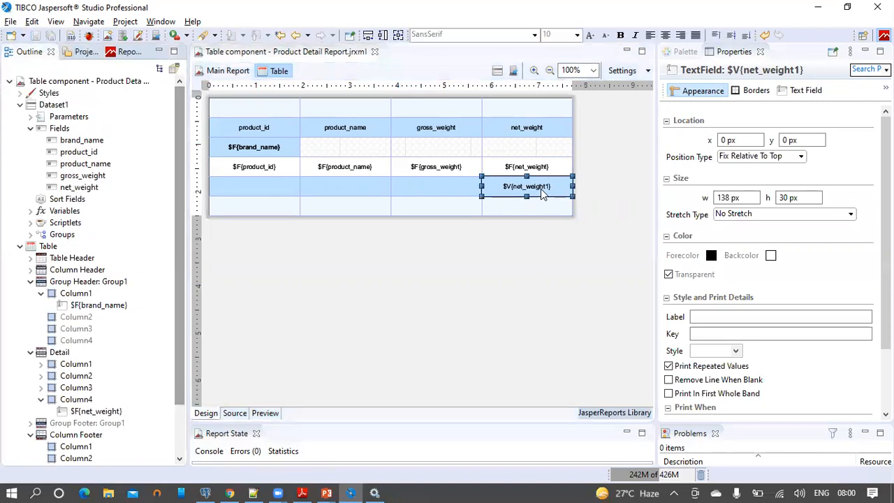
pyautogui.click(30, 128)
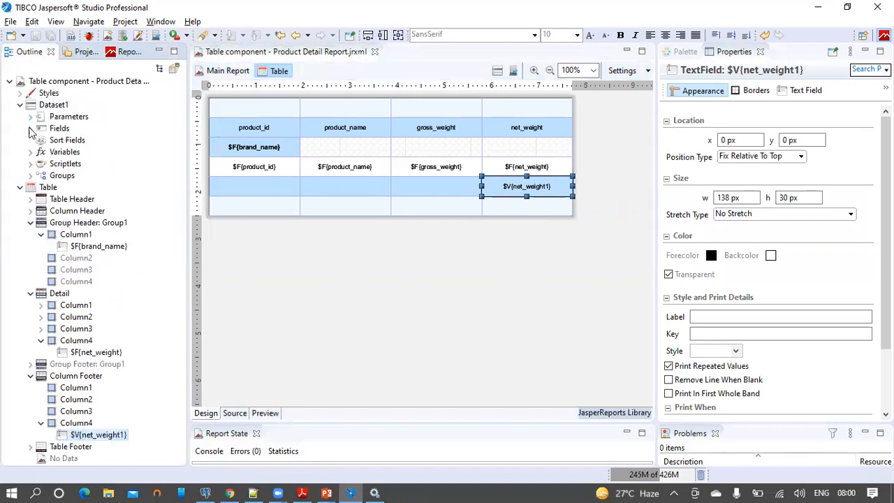
pyautogui.click(20, 187)
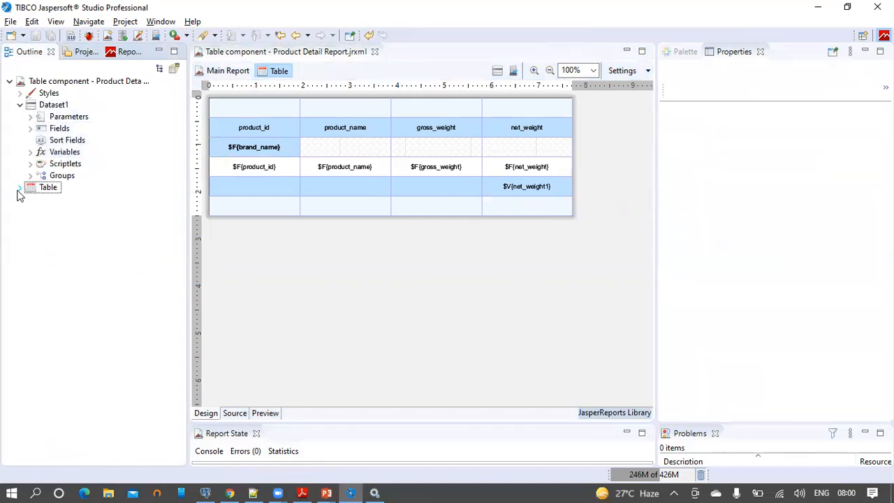
pyautogui.click(31, 152)
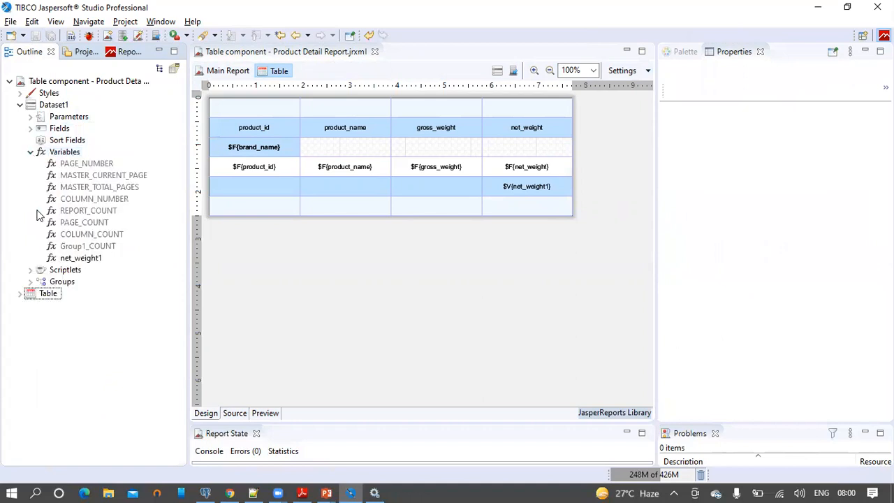
pyautogui.click(95, 261)
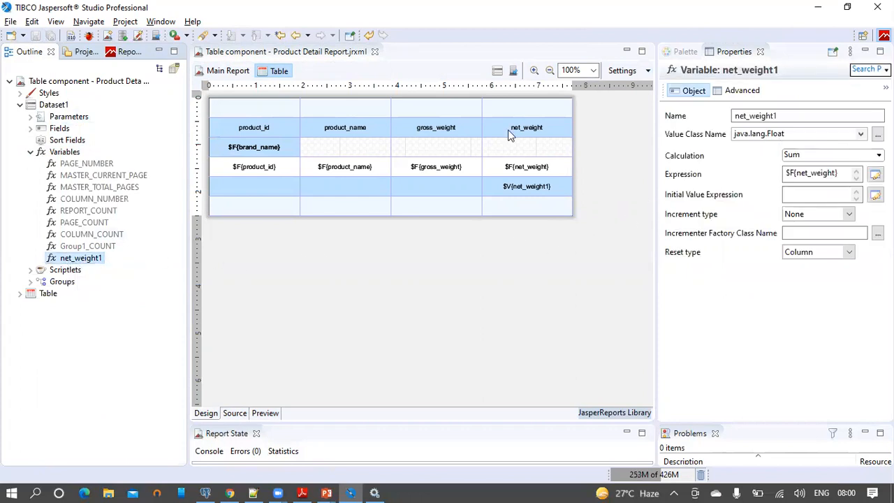
pyautogui.click(788, 134)
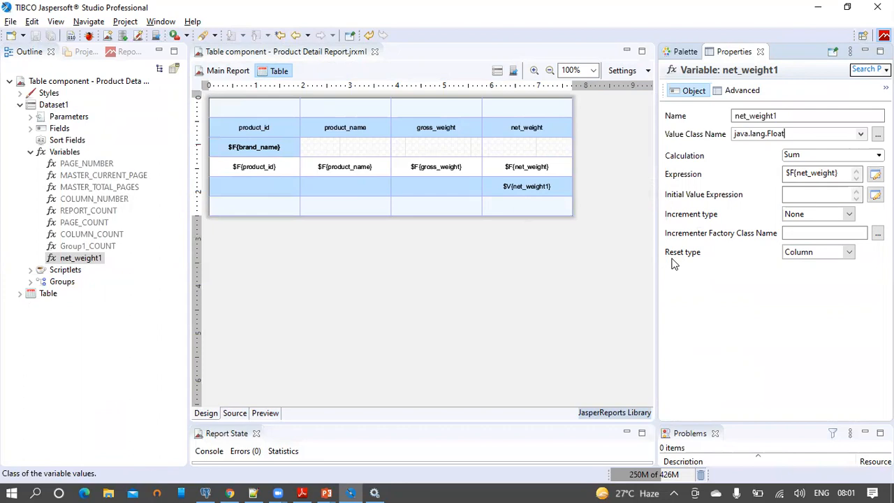
# Preview the report, check the net_weight sum at the end of the first page and return to the table design
pyautogui.click(265, 414)
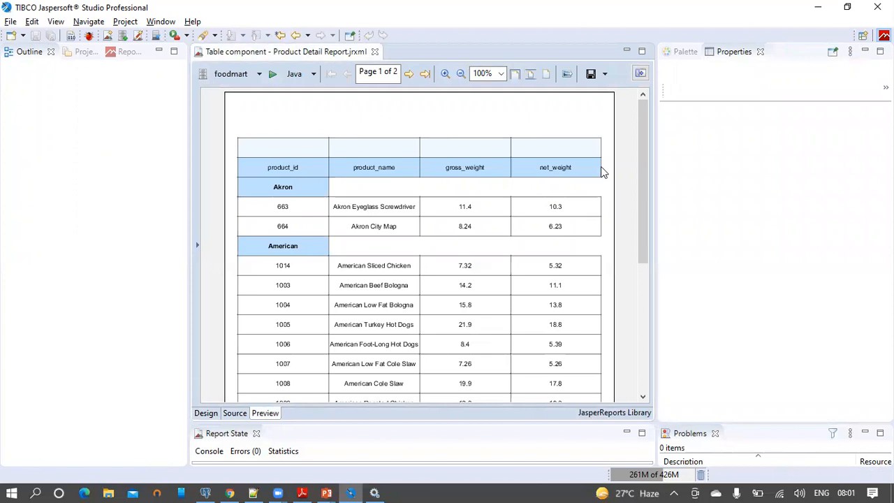
pyautogui.scroll(-5, 608, 171)
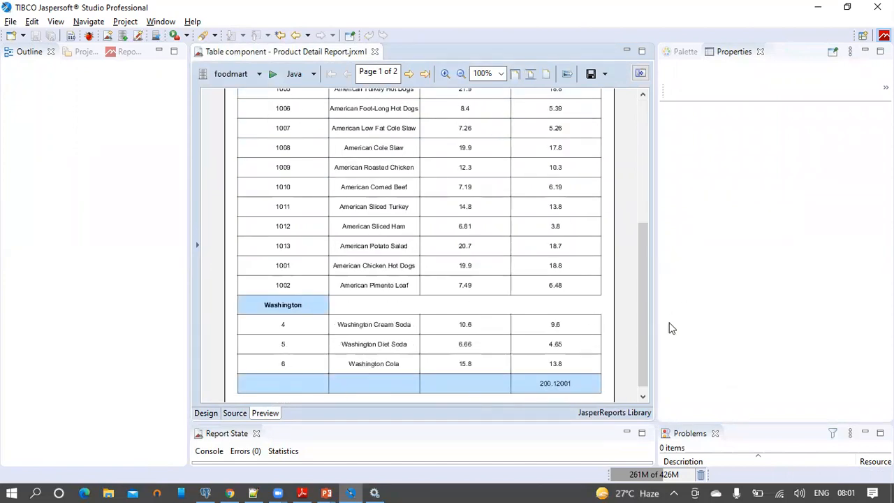
pyautogui.moveTo(641, 336); pyautogui.dragTo(642, 367)
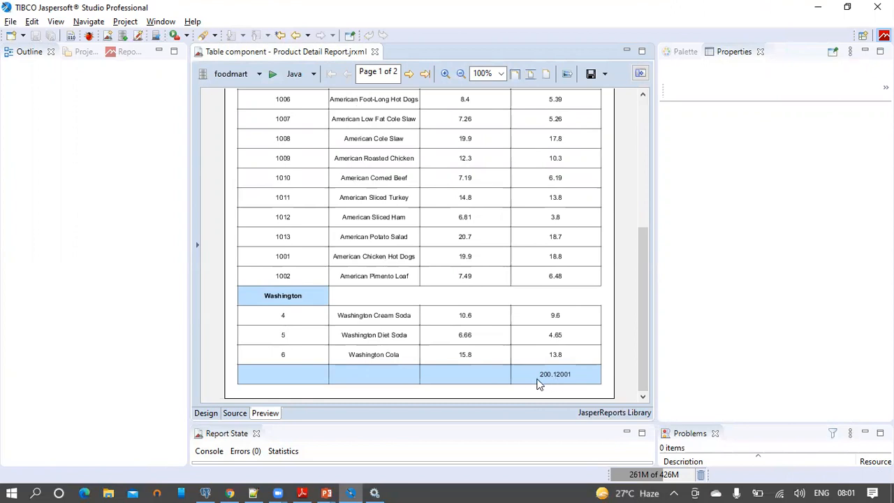
pyautogui.click(205, 414)
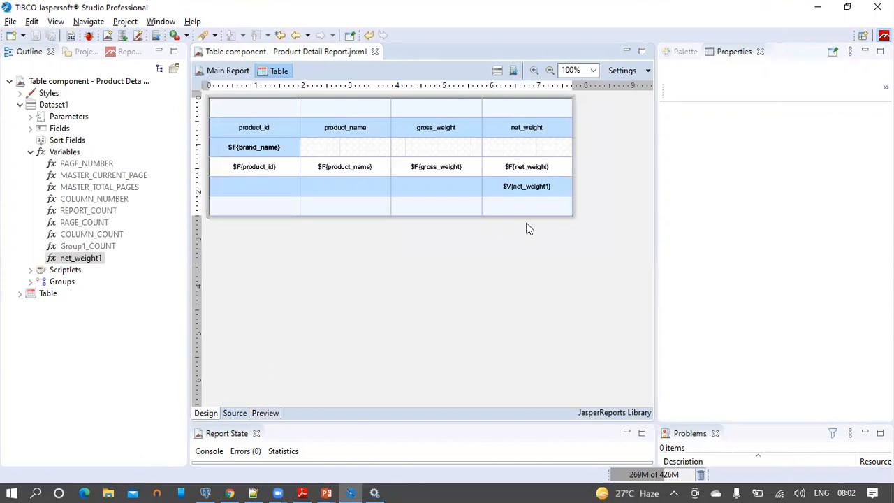
# Set the reset type of the net_weight1 variable to [Group] Group1 and save the report
pyautogui.click(81, 258)
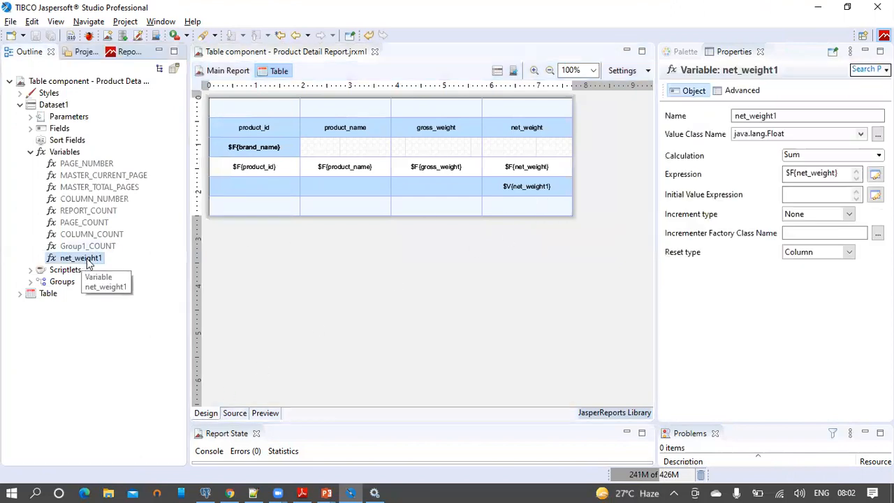
pyautogui.click(851, 253)
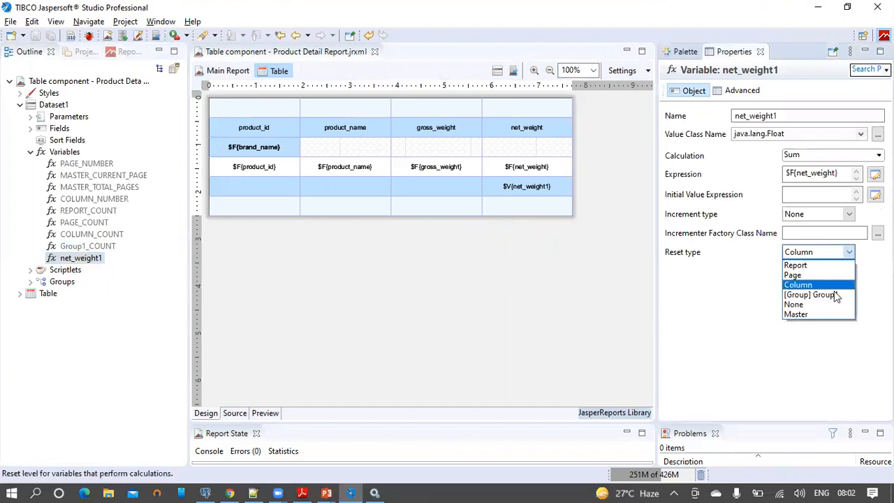
pyautogui.click(816, 295)
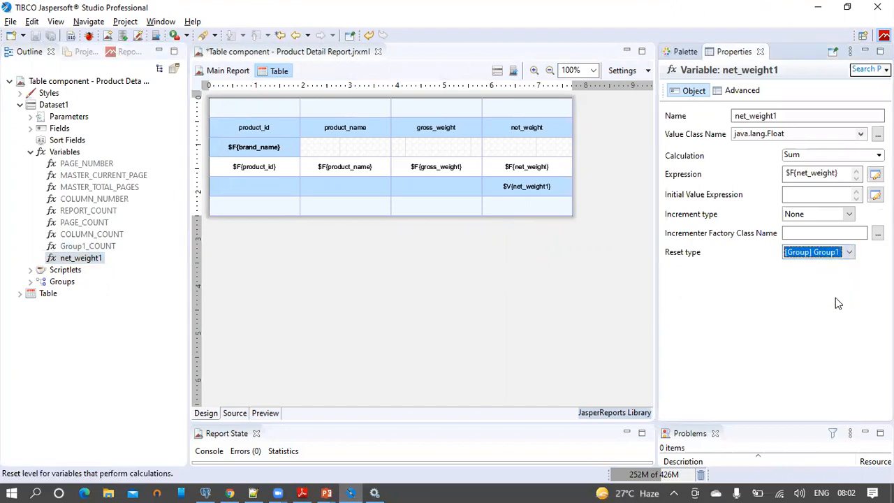
pyautogui.click(35, 36)
# Preview the report to check the net_weight sum with the group reset, and return to the table design
pyautogui.click(266, 414)
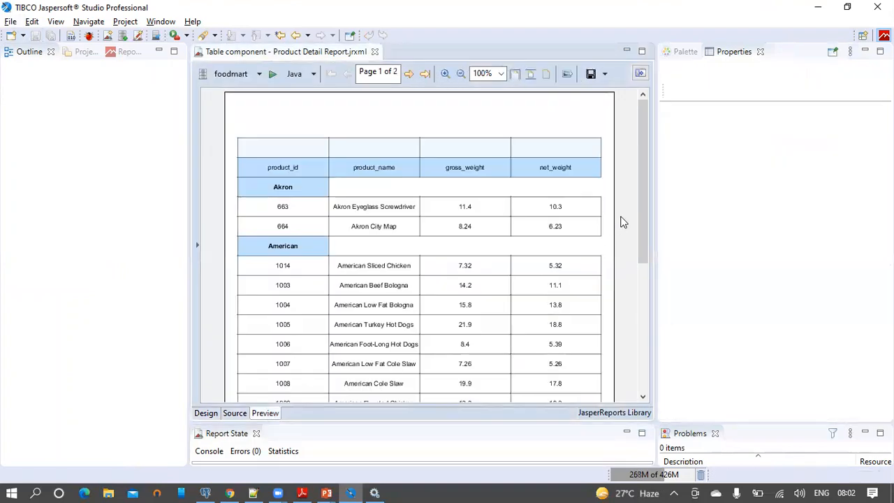
pyautogui.scroll(-5, 639, 200)
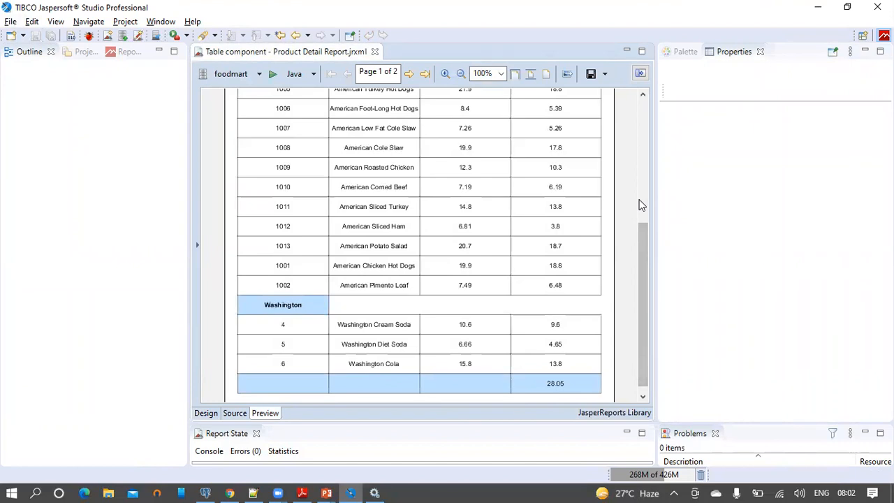
pyautogui.scroll(-1, 641, 204)
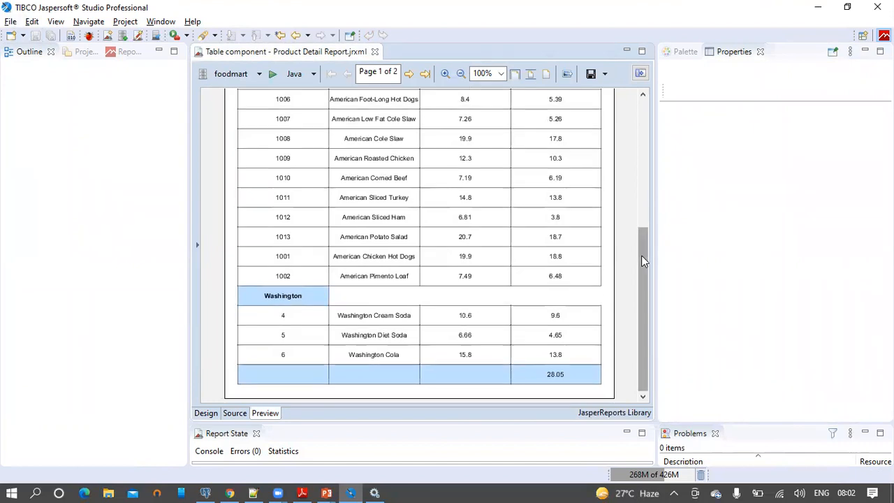
pyautogui.moveTo(644, 260); pyautogui.dragTo(644, 121)
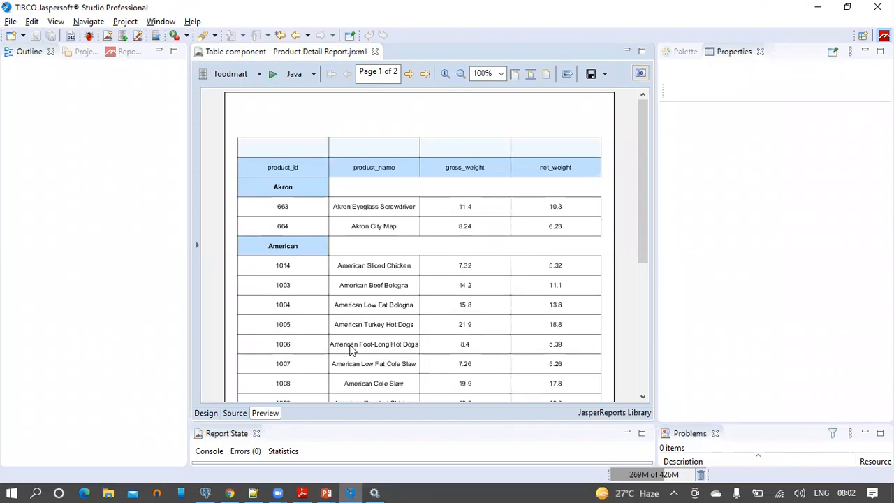
pyautogui.click(208, 414)
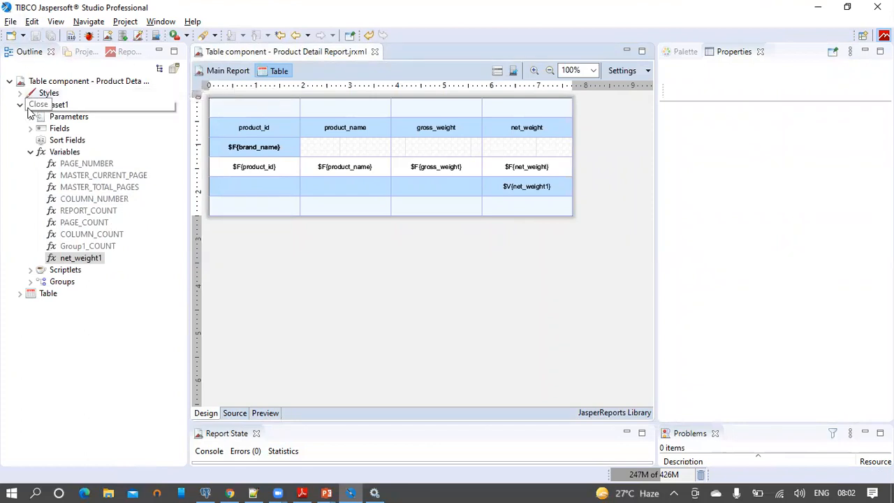
# Create a cell for Column4 in the table's Group Footer: Group1 section
pyautogui.click(31, 151)
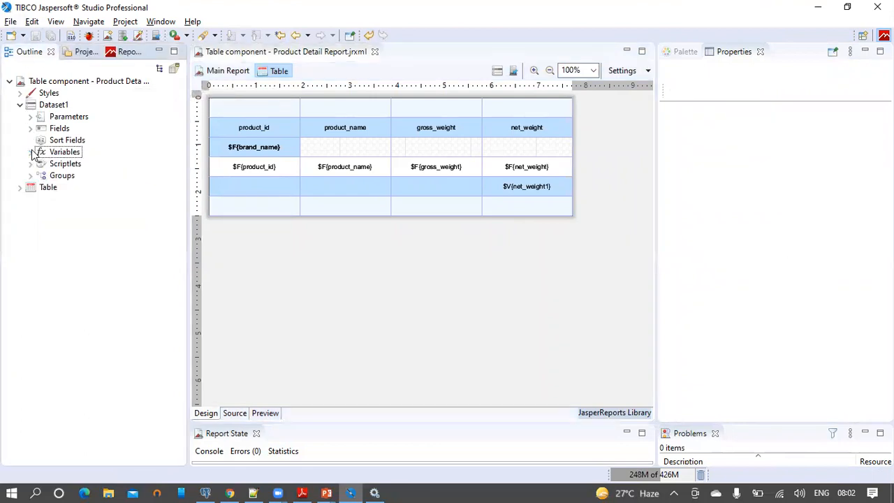
pyautogui.click(21, 188)
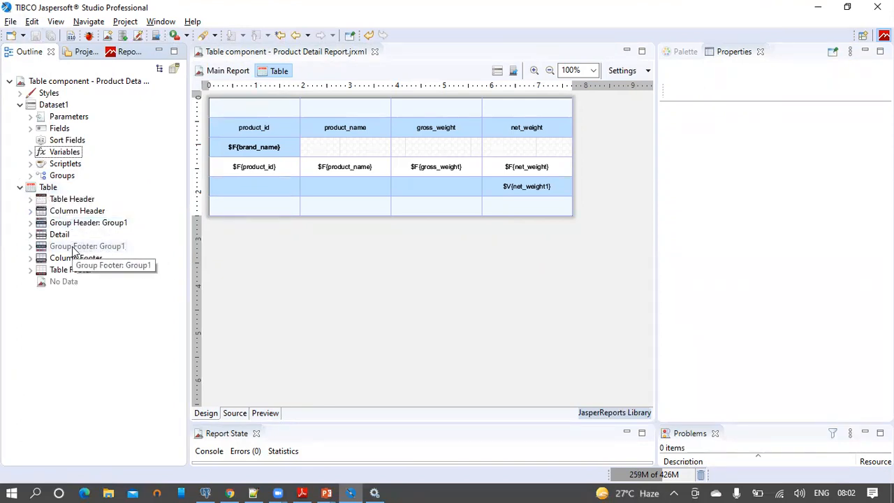
pyautogui.click(110, 251)
pyautogui.rightClick(110, 250)
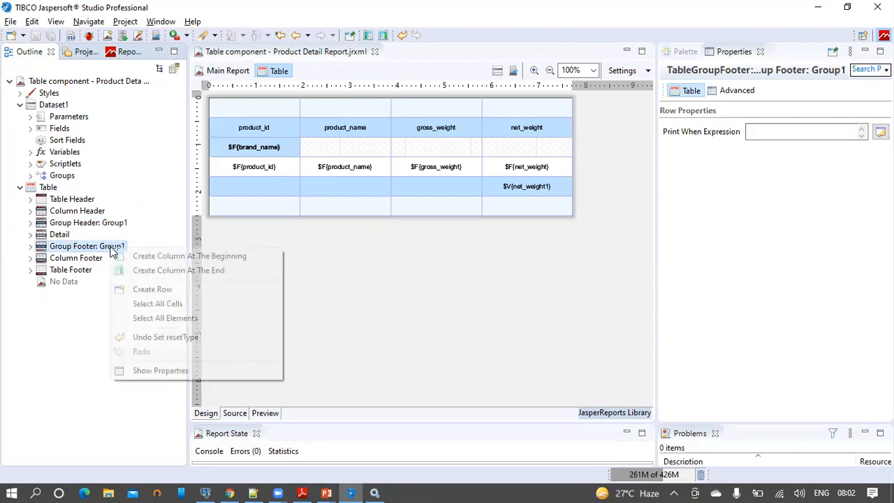
pyautogui.click(31, 247)
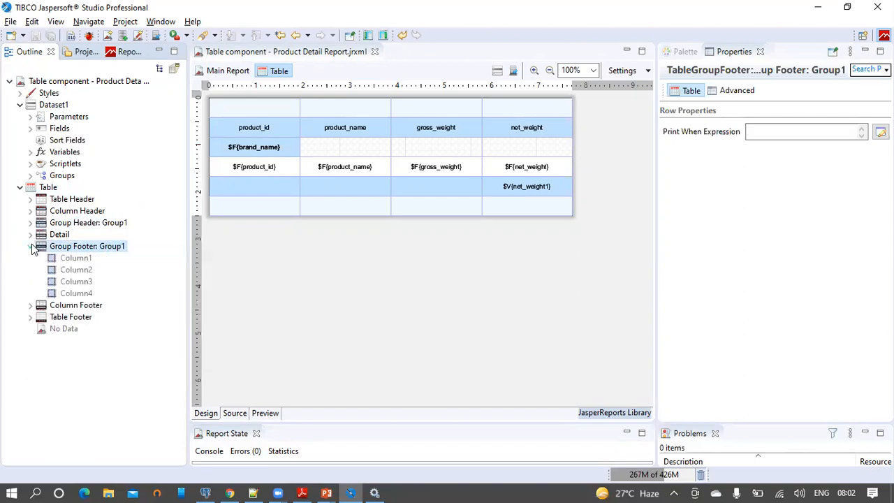
pyautogui.click(75, 294)
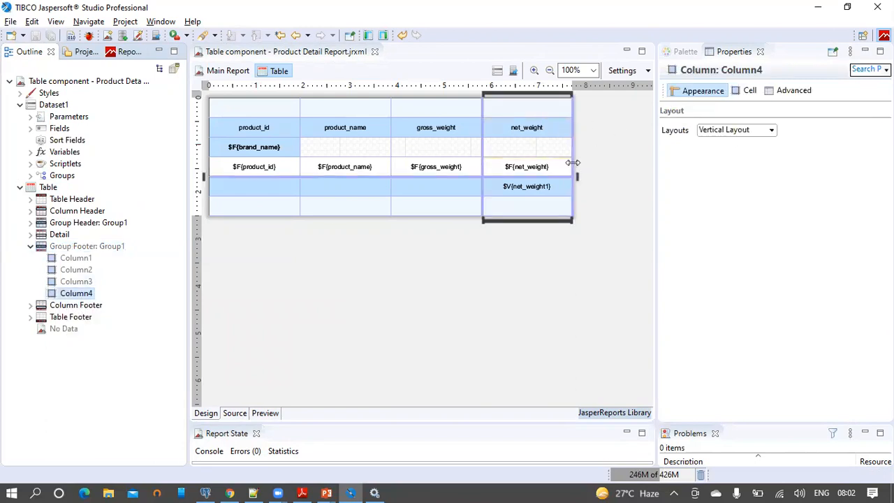
pyautogui.rightClick(88, 299)
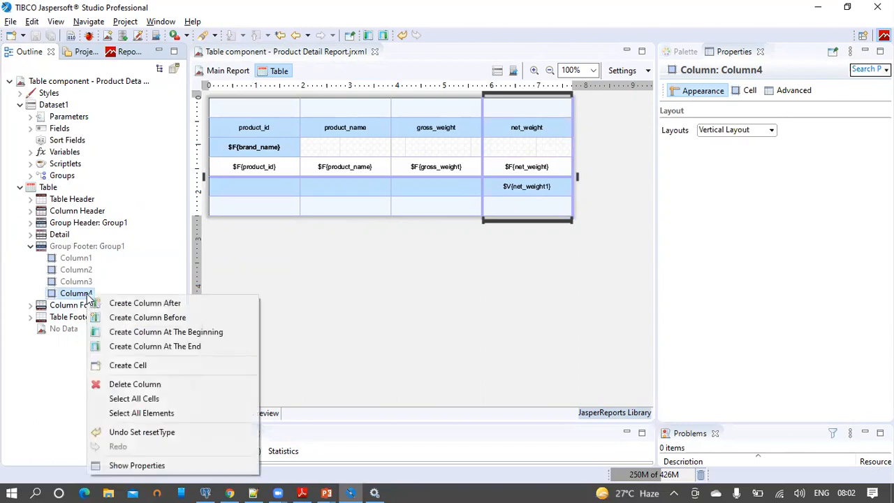
pyautogui.click(122, 369)
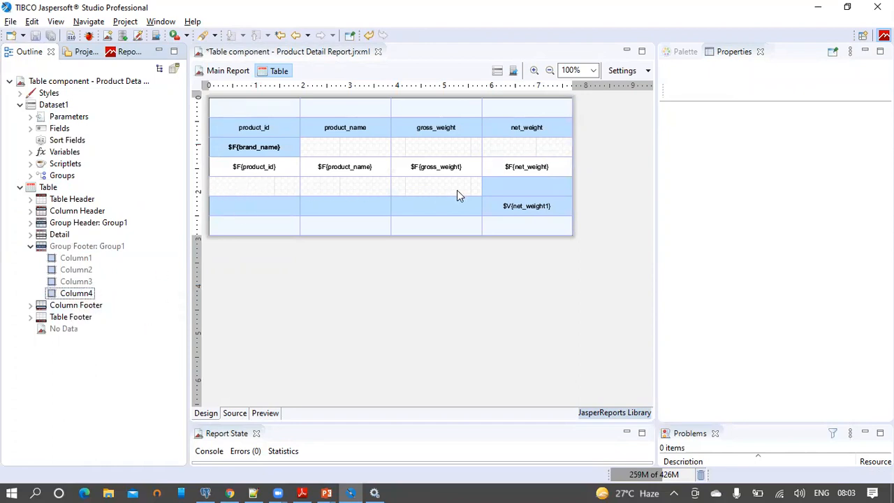
# Move the $V{net_weight1} text field from the column footer into the new Group1 footer cell and save the report
pyautogui.click(511, 210)
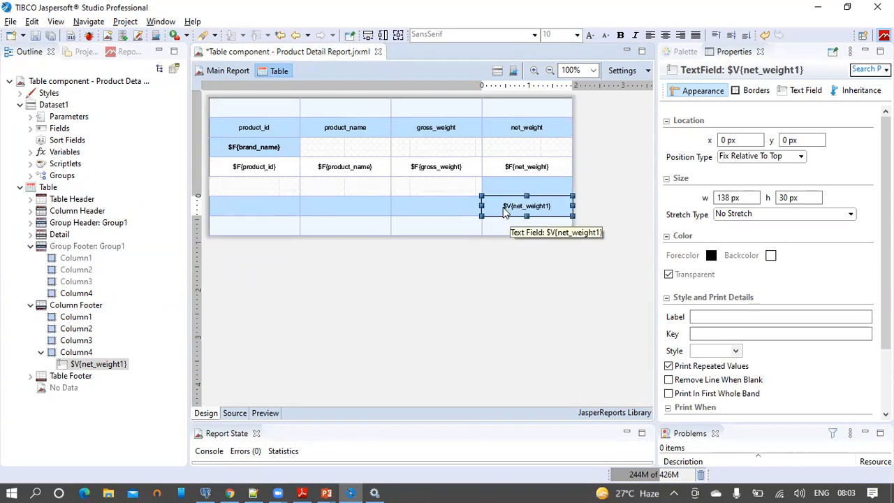
pyautogui.moveTo(508, 213); pyautogui.dragTo(508, 194)
pyautogui.click(35, 35)
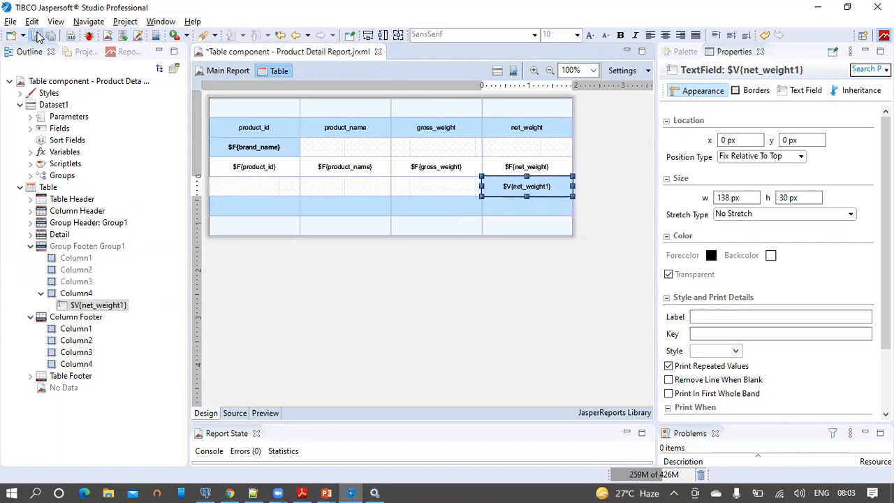
# Preview the report, check each brand's net_weight subtotal on both pages and return to the table design
pyautogui.click(266, 413)
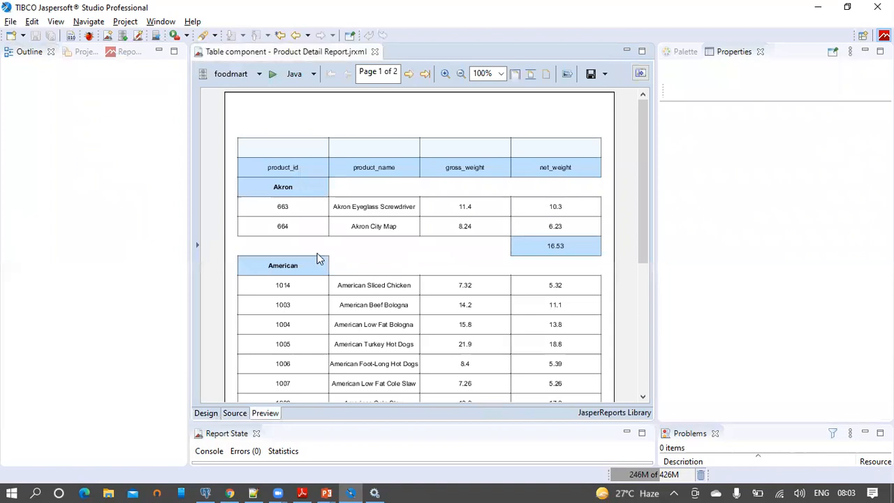
pyautogui.scroll(-1, 525, 203)
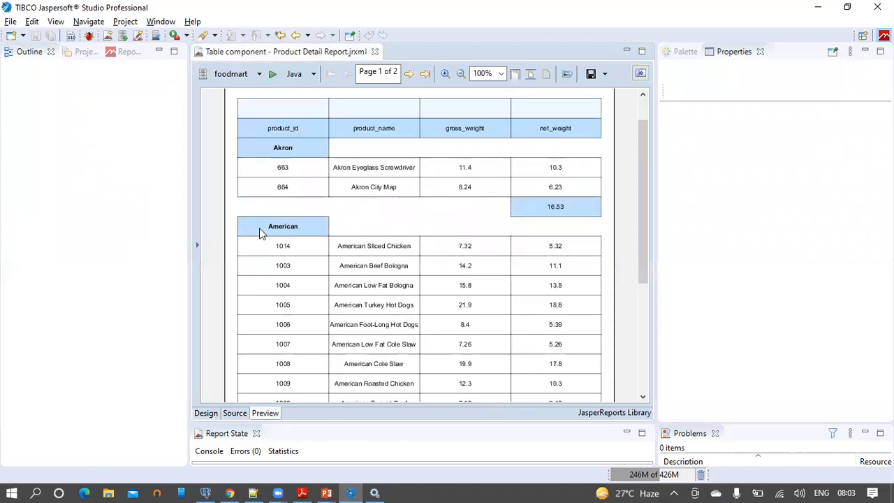
pyautogui.scroll(-5, 524, 221)
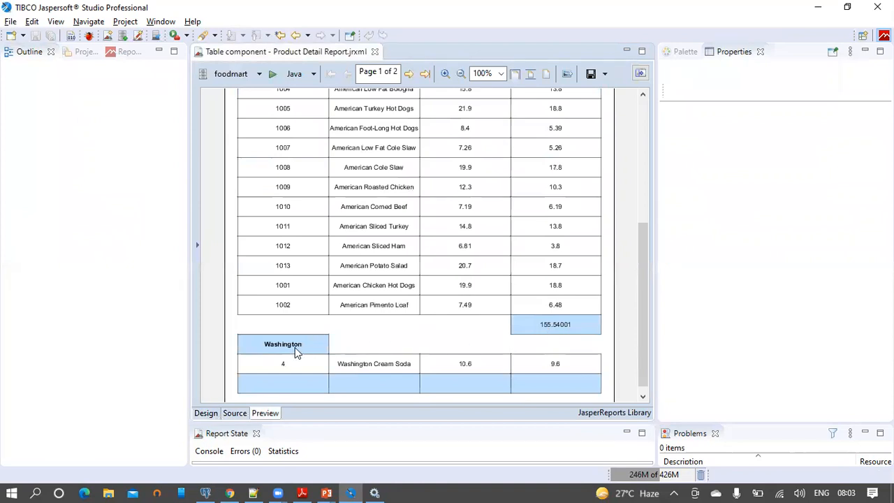
pyautogui.click(409, 74)
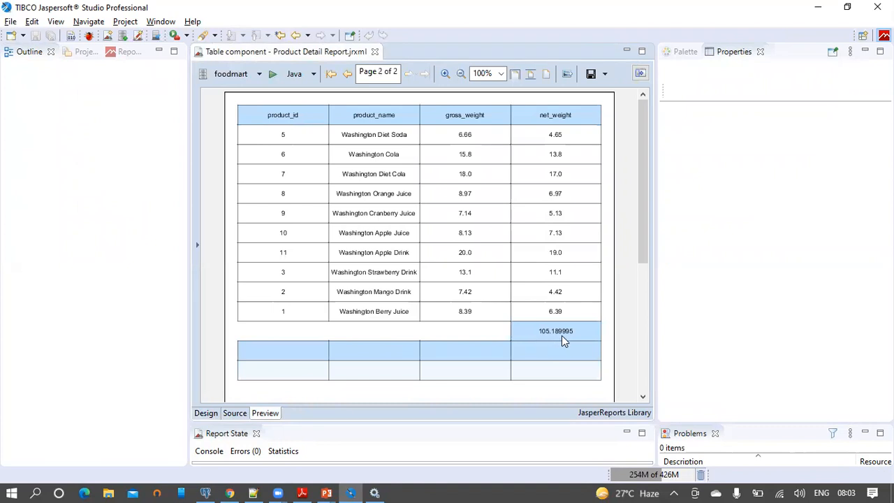
pyautogui.click(206, 413)
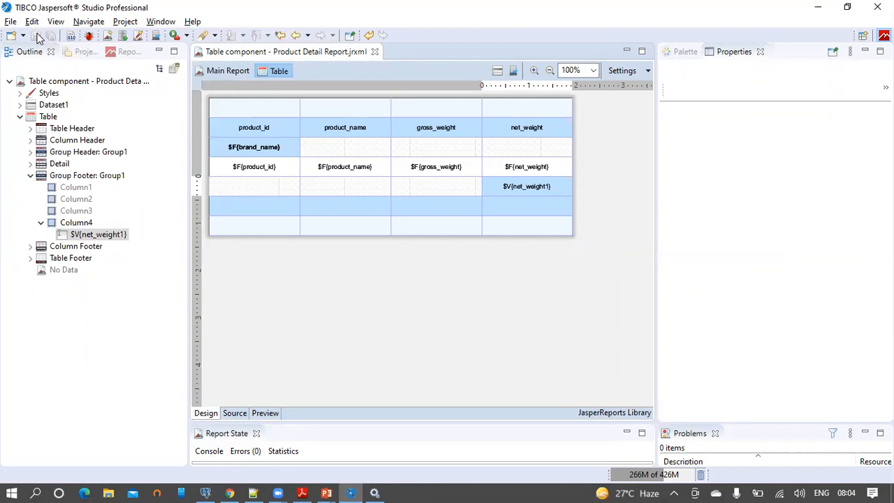
# Go to the main report, reopen its table and collapse the section nodes in the outline to view the No Data section
pyautogui.click(210, 71)
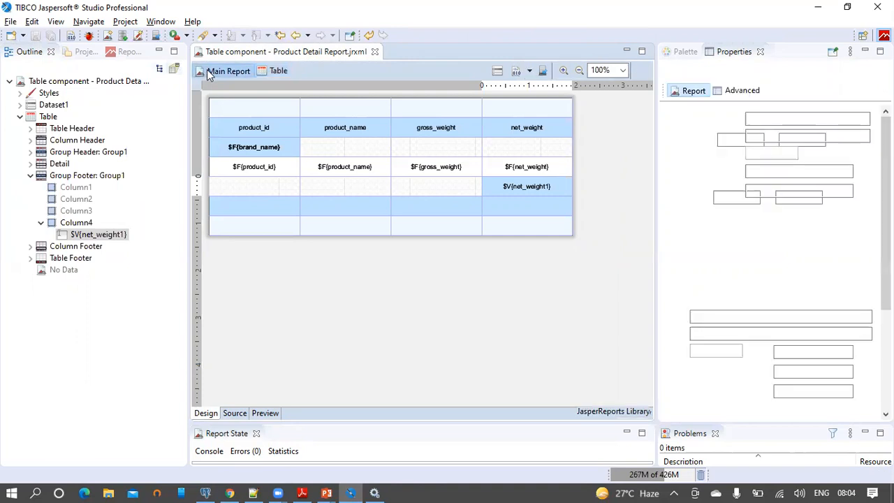
pyautogui.click(368, 190)
pyautogui.doubleClick(369, 191)
pyautogui.doubleClick(22, 117)
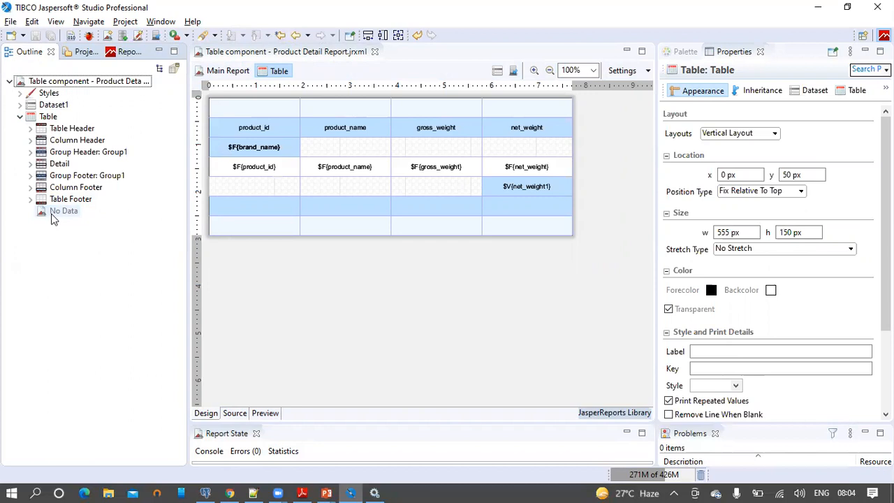
# Switch to pgAdmin and copy the product query that filters brand_name on 'test_brand'
pyautogui.click(205, 494)
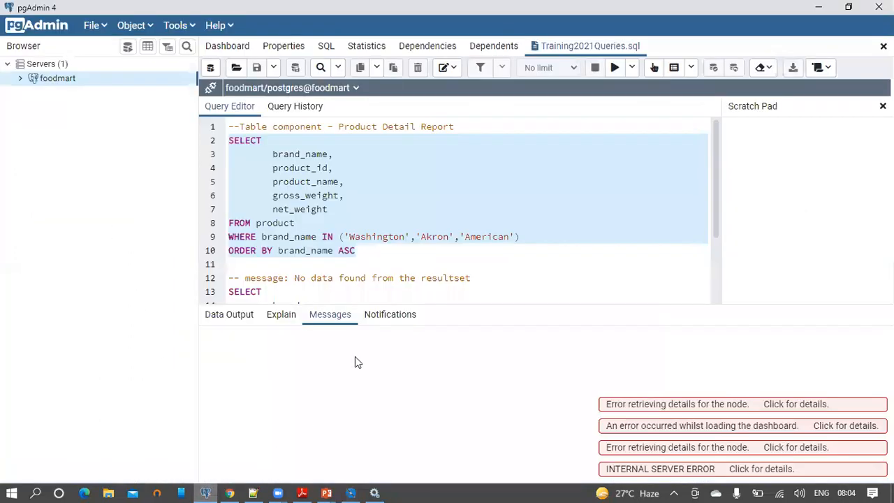
pyautogui.click(387, 228)
pyautogui.scroll(-3, 409, 189)
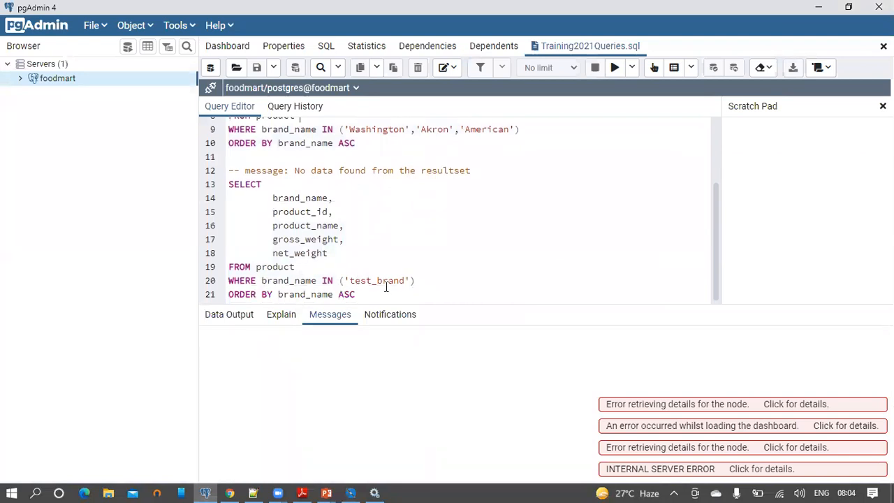
pyautogui.moveTo(361, 295); pyautogui.dragTo(208, 188)
pyautogui.rightClick(363, 220)
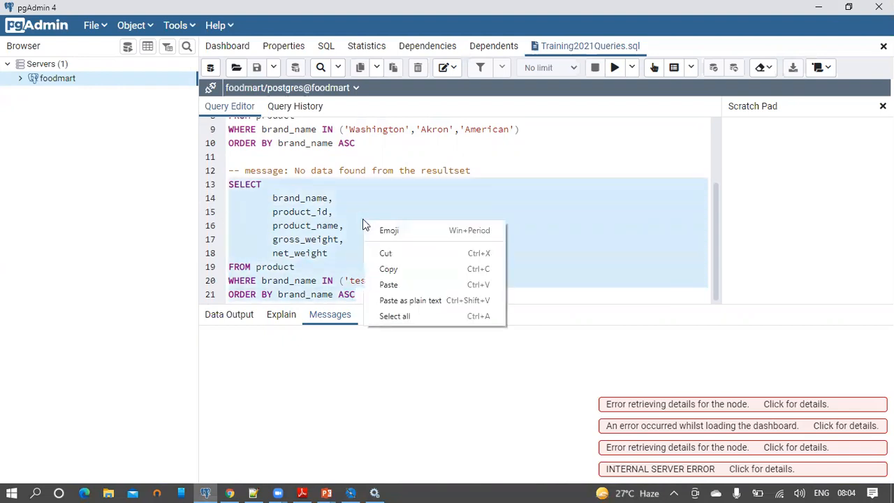
pyautogui.click(391, 266)
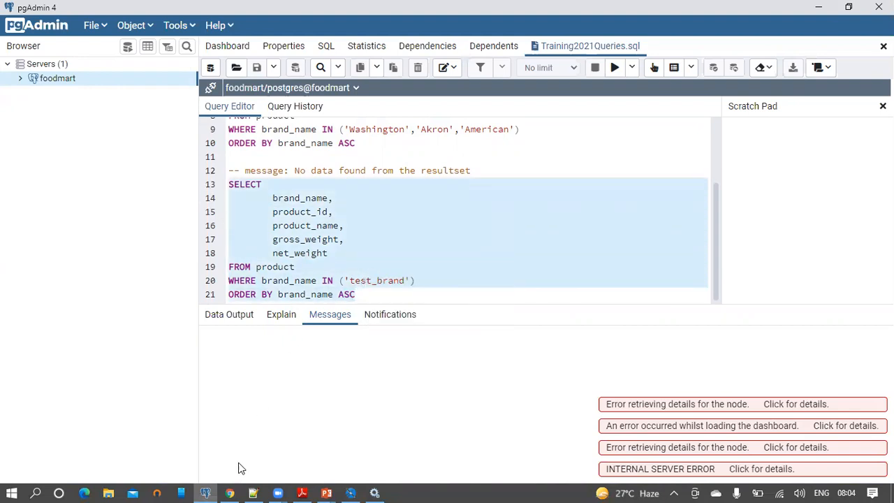
# Back in Jaspersoft Studio, replace Dataset1's SQL query with the copied 'test_brand' query and save the report
pyautogui.click(351, 494)
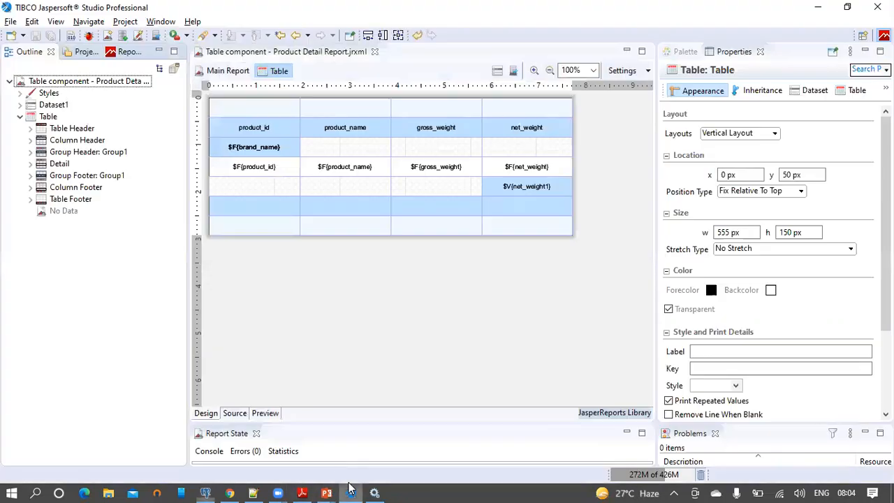
pyautogui.click(60, 106)
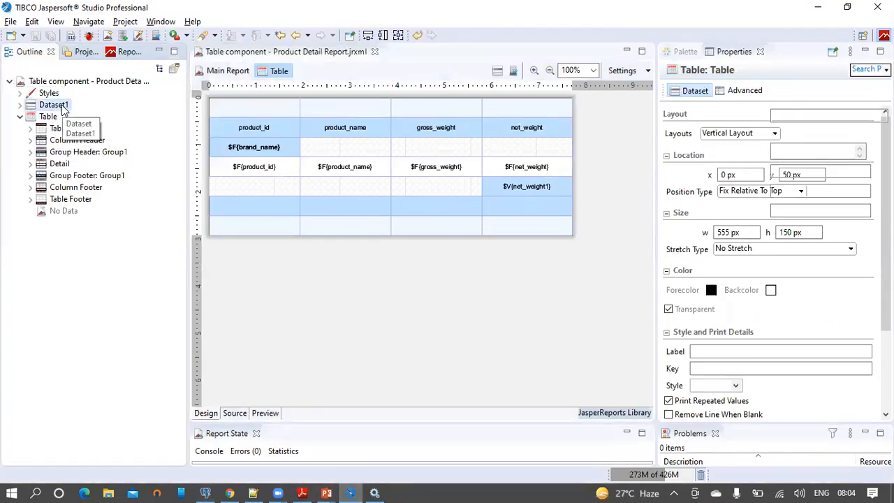
pyautogui.rightClick(60, 106)
pyautogui.click(103, 197)
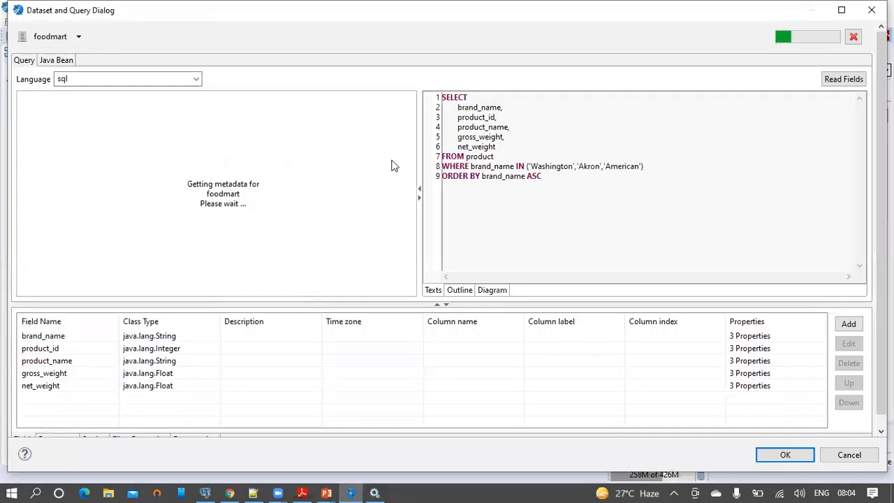
pyautogui.moveTo(584, 200); pyautogui.dragTo(441, 86)
pyautogui.hotkey('ctrl', 'v')
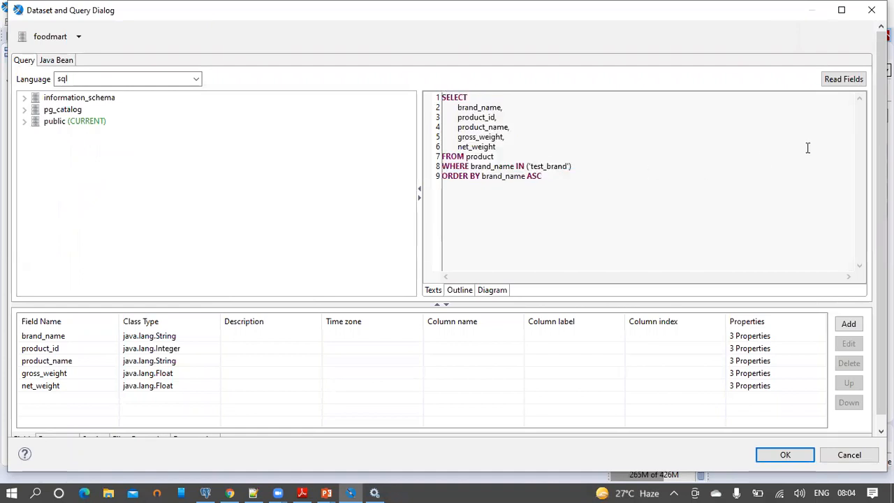
pyautogui.click(786, 455)
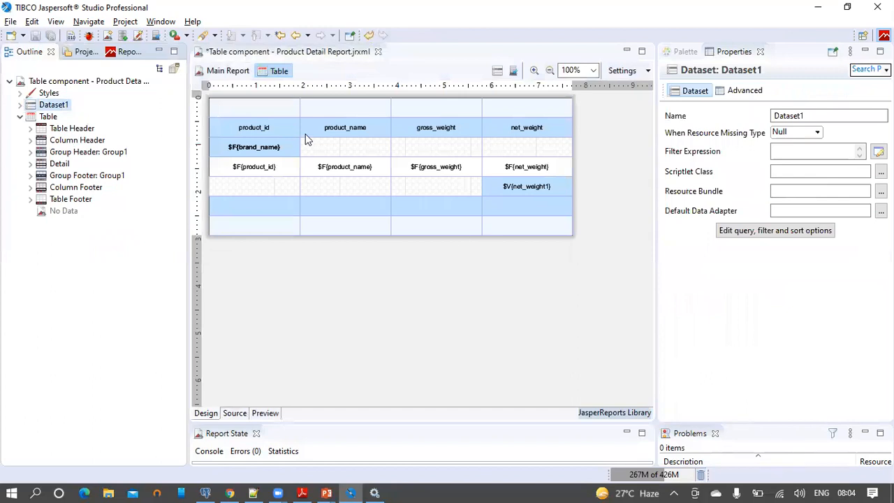
pyautogui.click(37, 37)
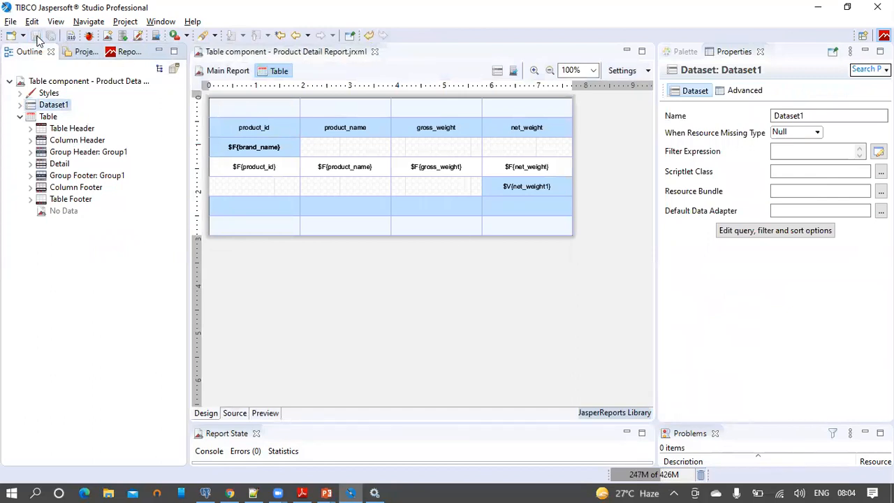
# Preview the report, then reopen Dataset1's query and refresh its data preview to check which records the 'test_brand' filter returns
pyautogui.click(265, 413)
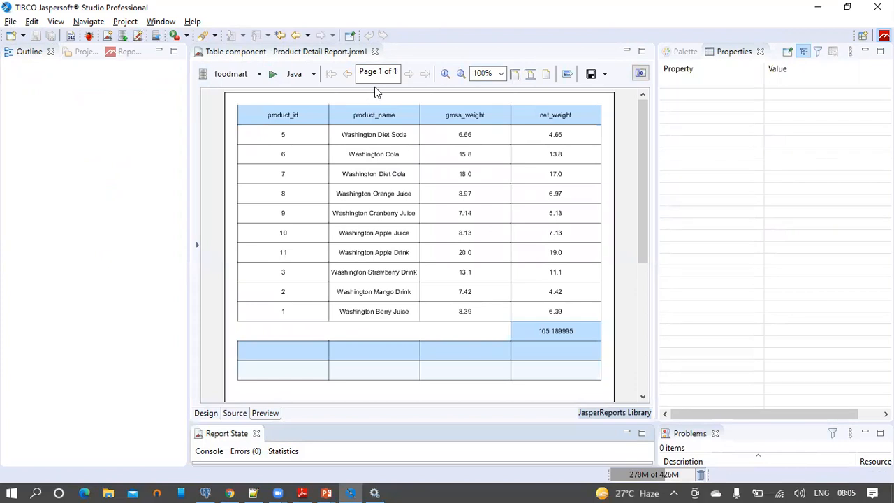
pyautogui.click(207, 413)
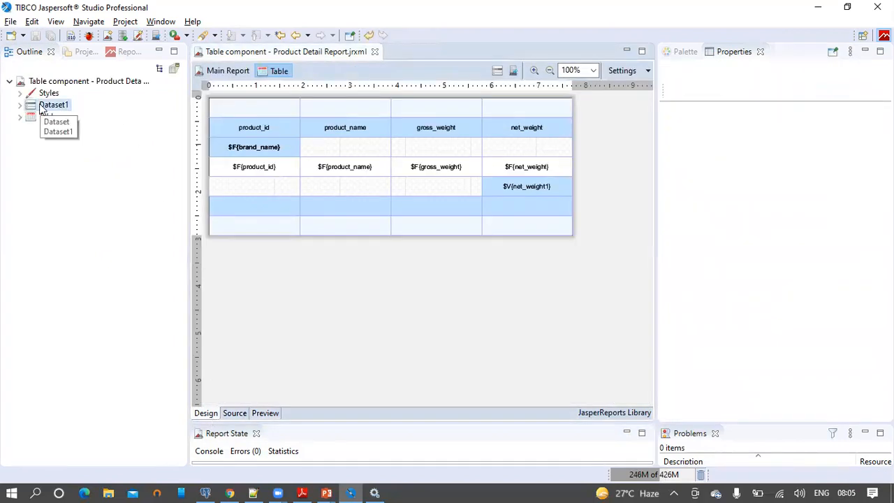
pyautogui.click(42, 106)
pyautogui.rightClick(42, 106)
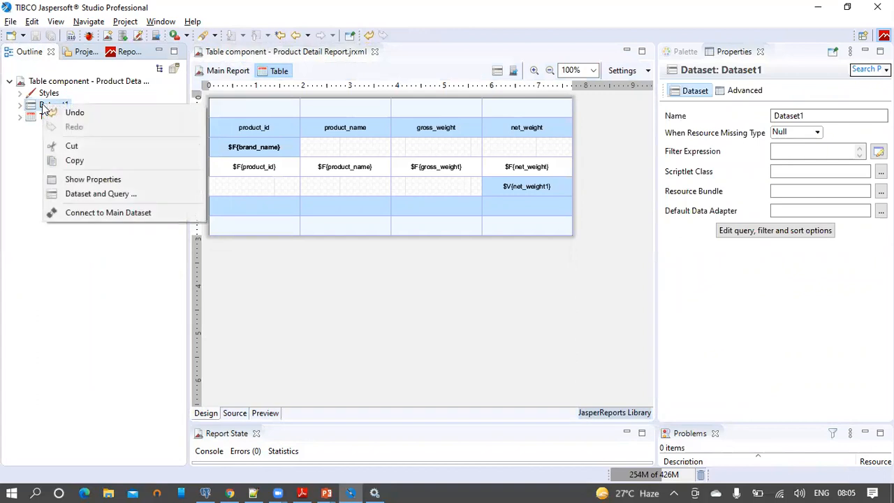
pyautogui.click(90, 195)
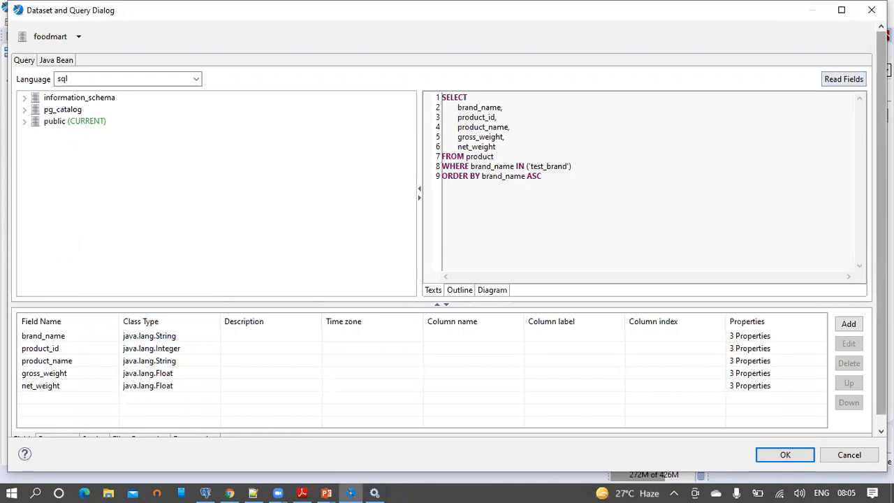
pyautogui.moveTo(882, 132); pyautogui.dragTo(881, 174)
pyautogui.click(204, 429)
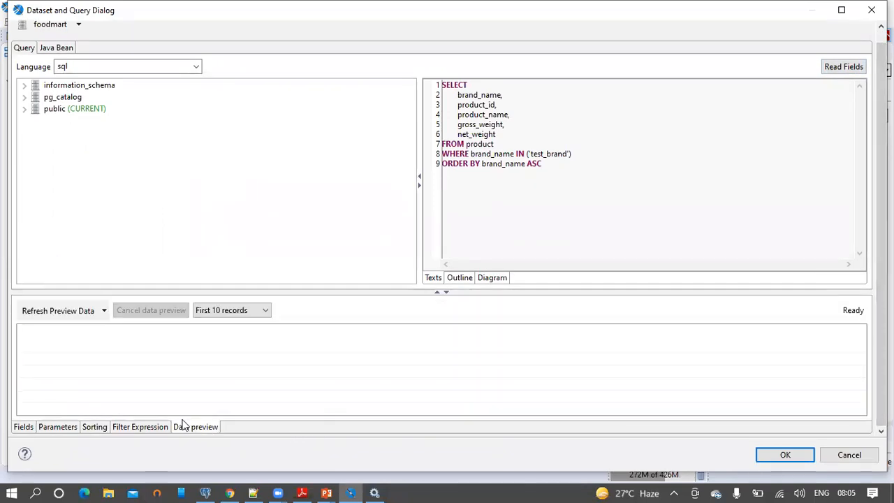
pyautogui.click(59, 314)
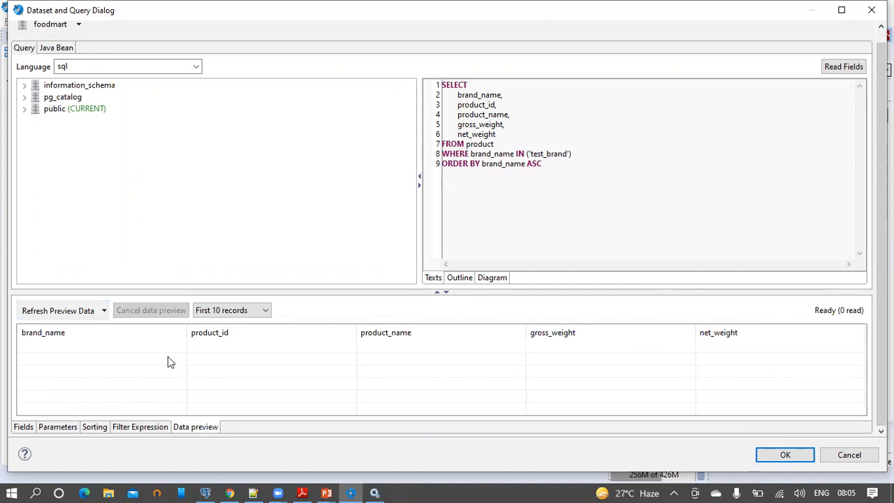
pyautogui.click(786, 455)
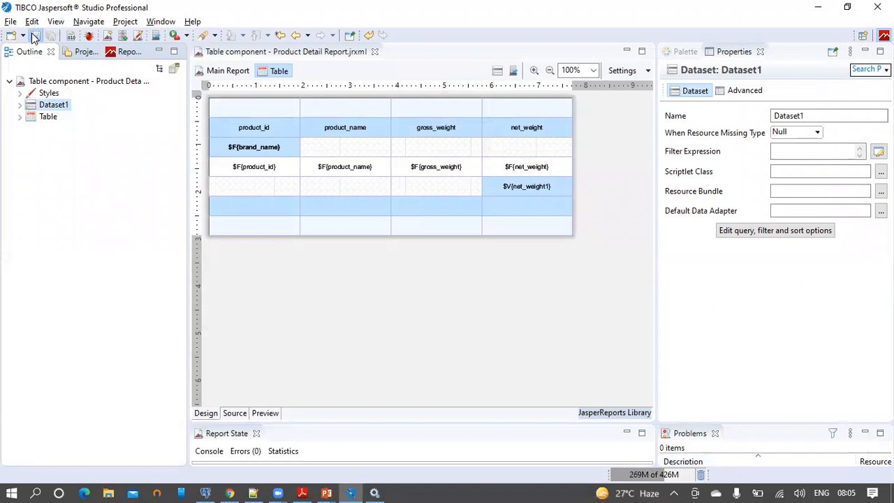
# Rerun the report preview to check its output with the 'test_brand' query, then return to the table design
pyautogui.click(278, 415)
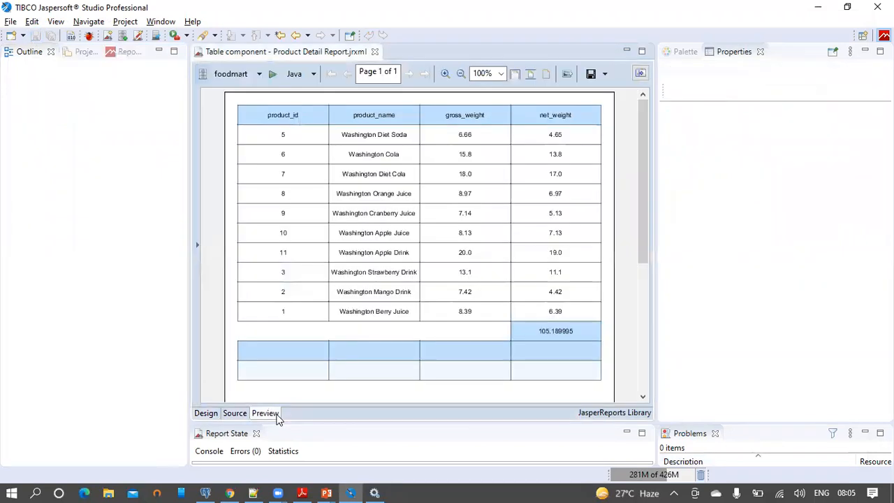
pyautogui.click(272, 78)
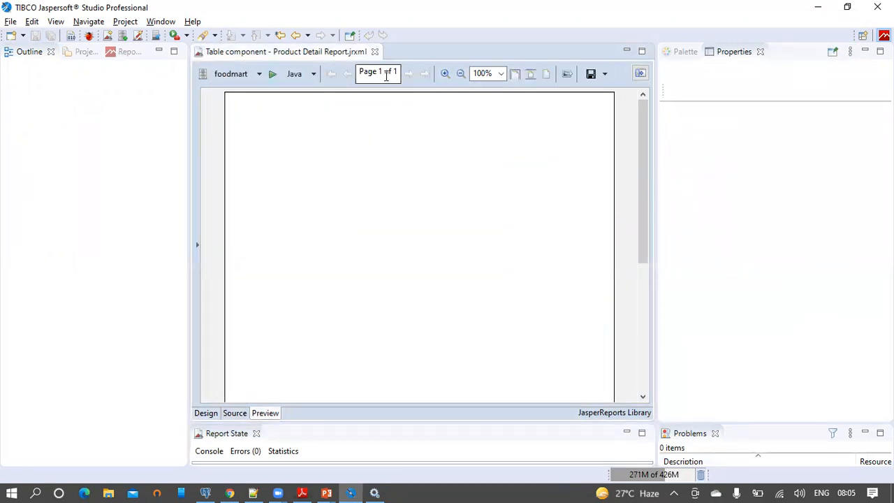
pyautogui.moveTo(641, 124); pyautogui.dragTo(647, 105)
pyautogui.click(206, 414)
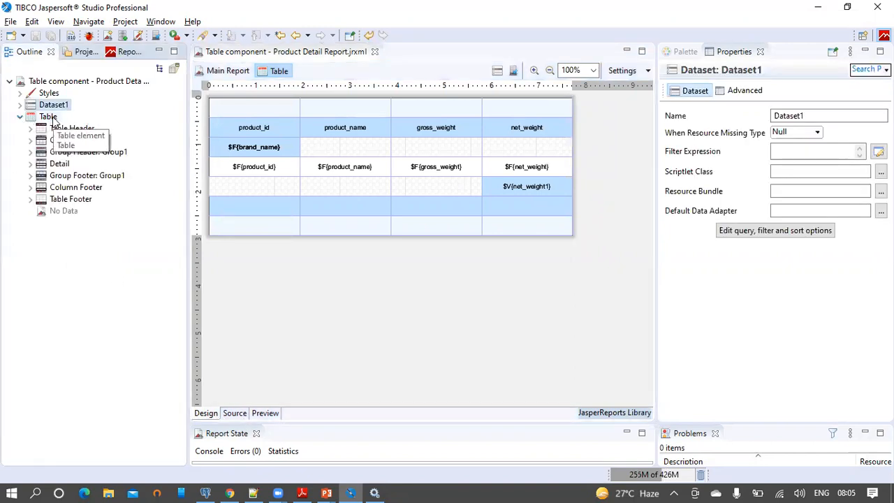
# Create a No Data cell for the table
pyautogui.click(67, 212)
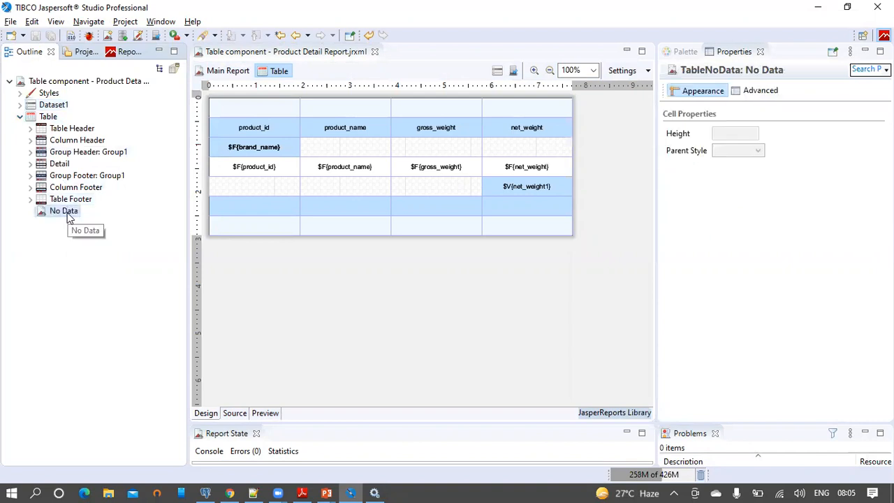
pyautogui.rightClick(68, 215)
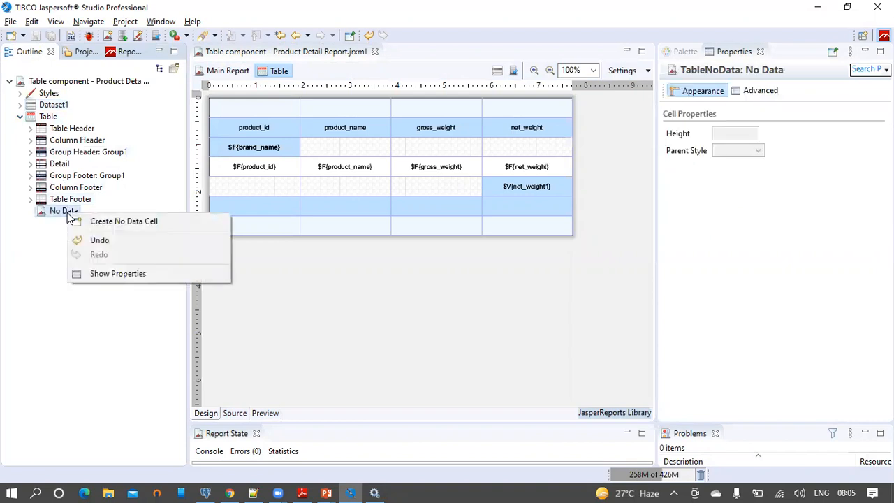
pyautogui.click(114, 224)
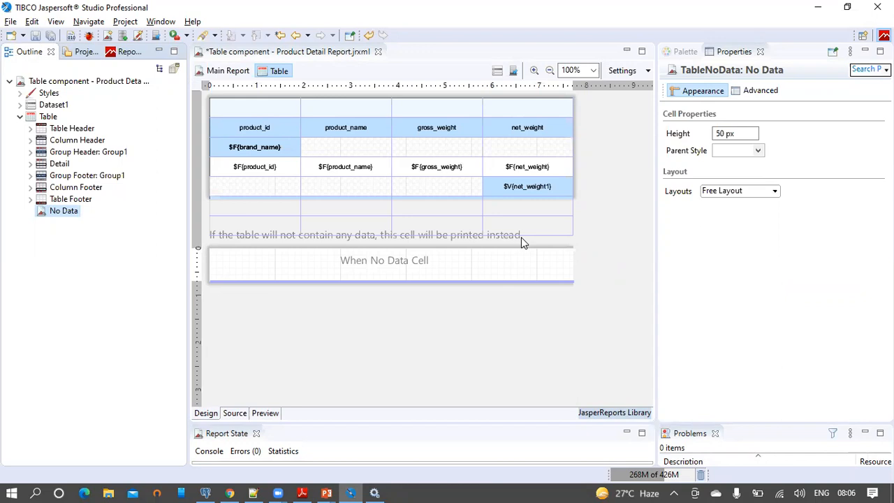
# Add a text field to the No Data cell and stretch it to the cell's full width
pyautogui.click(684, 52)
pyautogui.moveTo(688, 100); pyautogui.dragTo(336, 261)
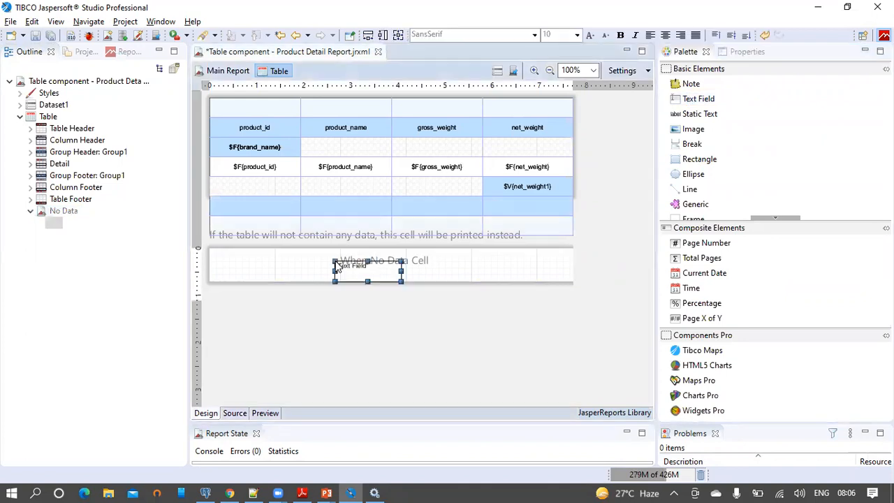
pyautogui.click(373, 36)
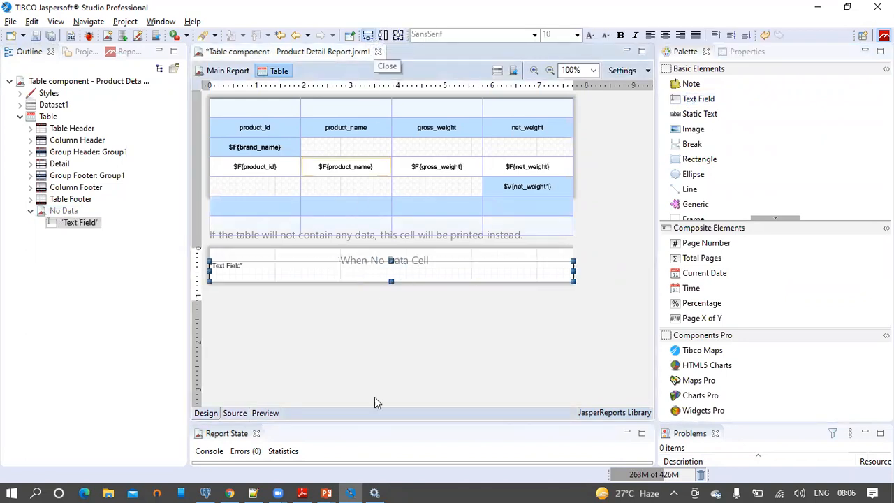
# Copy the message from the pgAdmin query comment and set the No Data text field's expression to "No data found from the resultset"
pyautogui.click(207, 493)
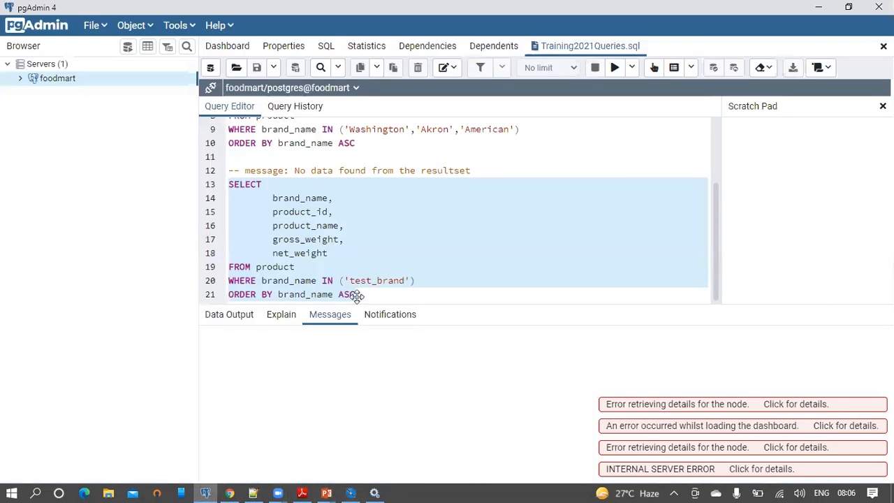
pyautogui.moveTo(482, 170); pyautogui.dragTo(295, 170)
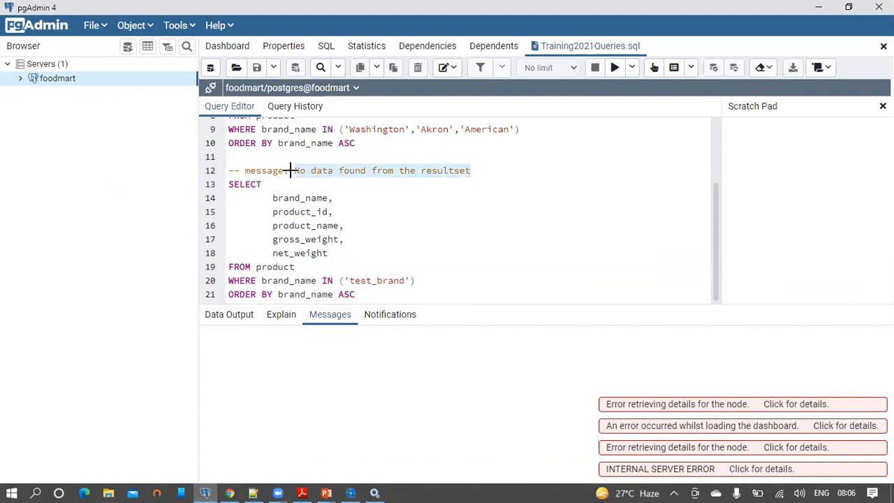
pyautogui.hotkey('alt', 'Tab')
pyautogui.doubleClick(372, 279)
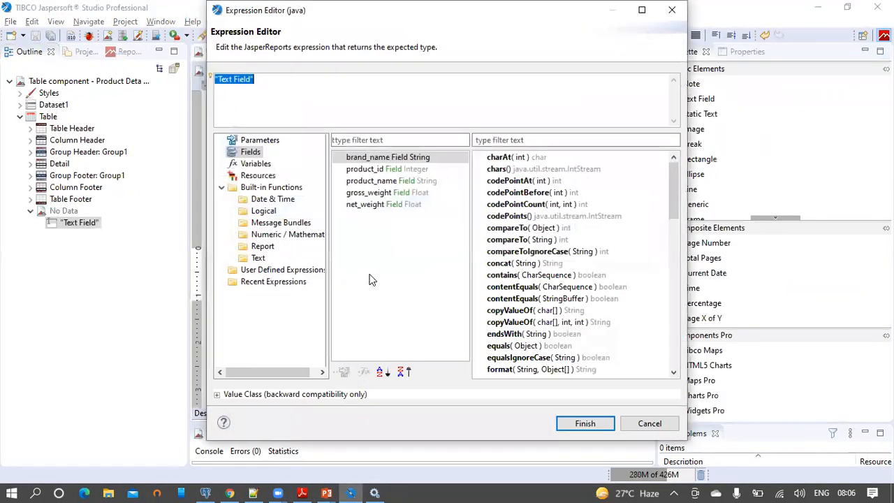
pyautogui.press('BackSpace')
pyautogui.write('"No data found from the resultset"')
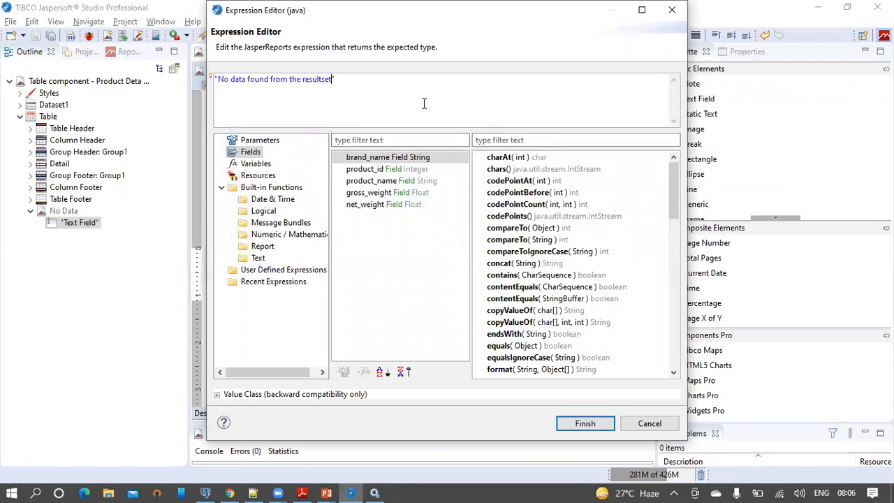
pyautogui.click(586, 424)
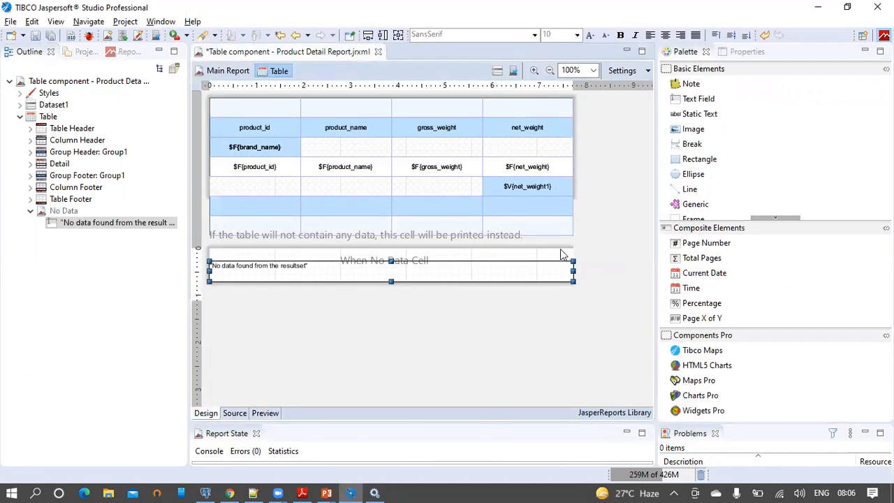
# Center the No Data message horizontally and vertically, extend its field to the cell's full height, and make the text 14 pt bold
pyautogui.click(666, 36)
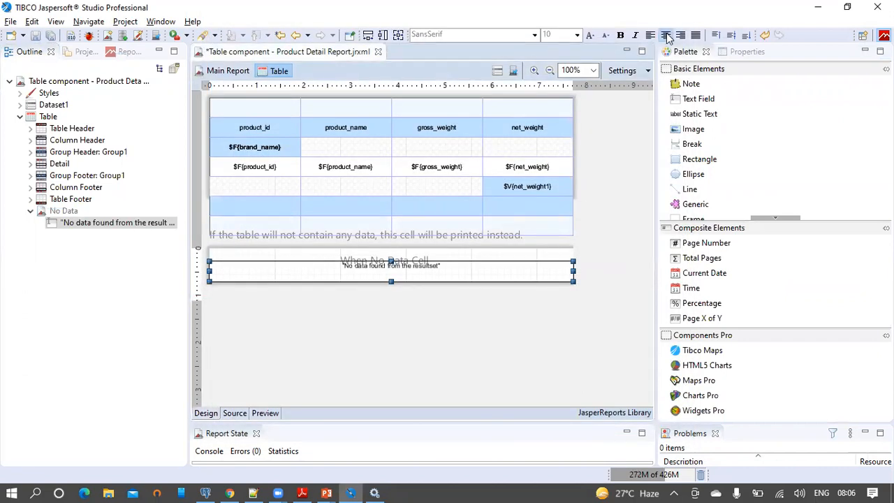
pyautogui.click(732, 36)
pyautogui.moveTo(393, 250); pyautogui.dragTo(394, 249)
pyautogui.click(578, 34)
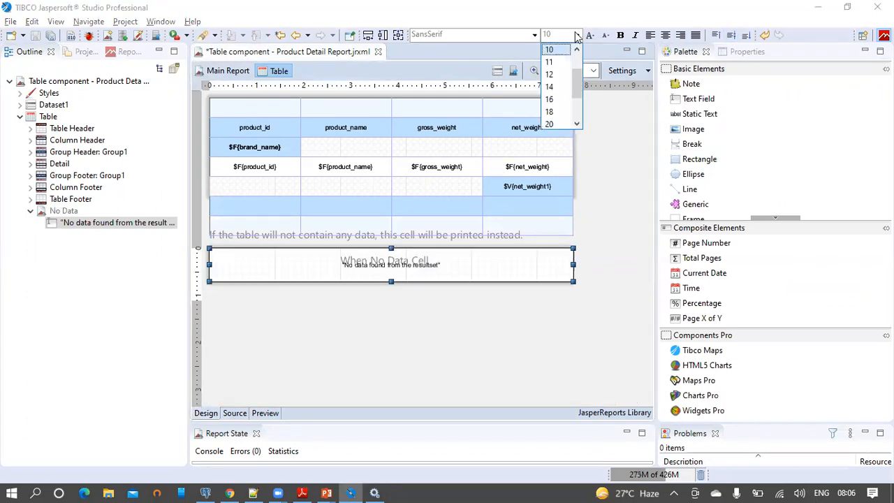
pyautogui.click(551, 87)
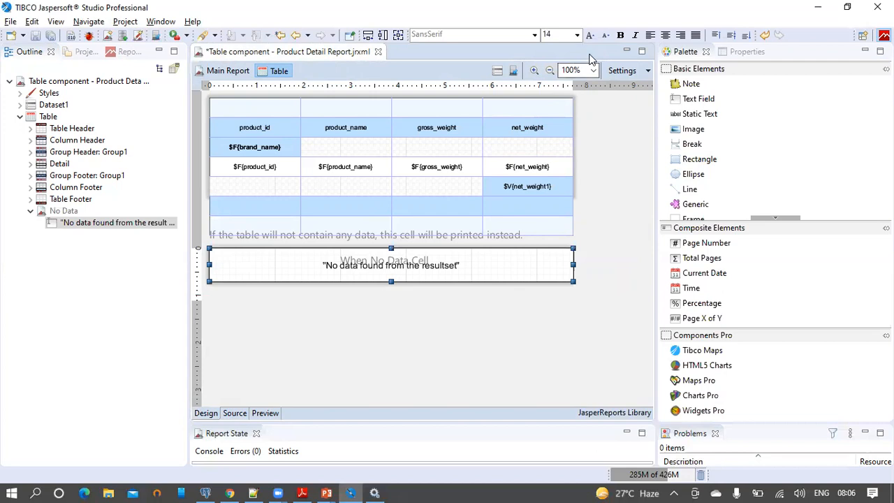
pyautogui.click(620, 37)
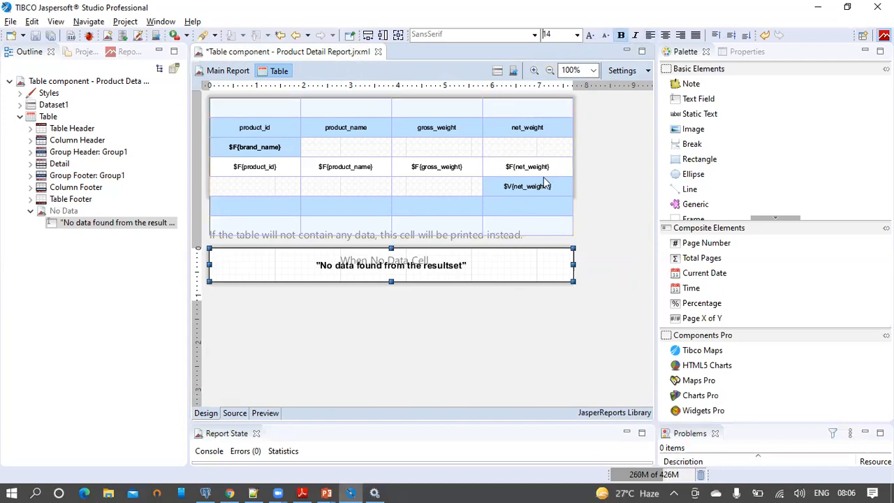
pyautogui.click(685, 55)
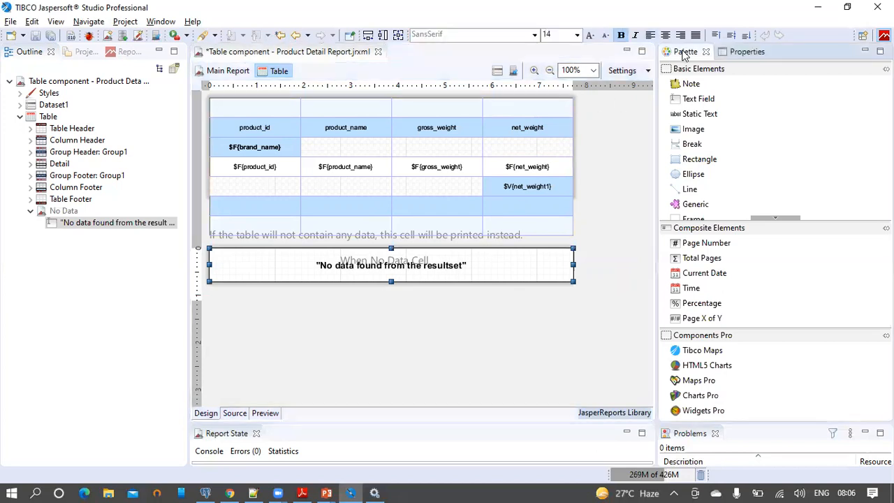
# Change the No Data message's text colour to red and save the report
pyautogui.click(745, 51)
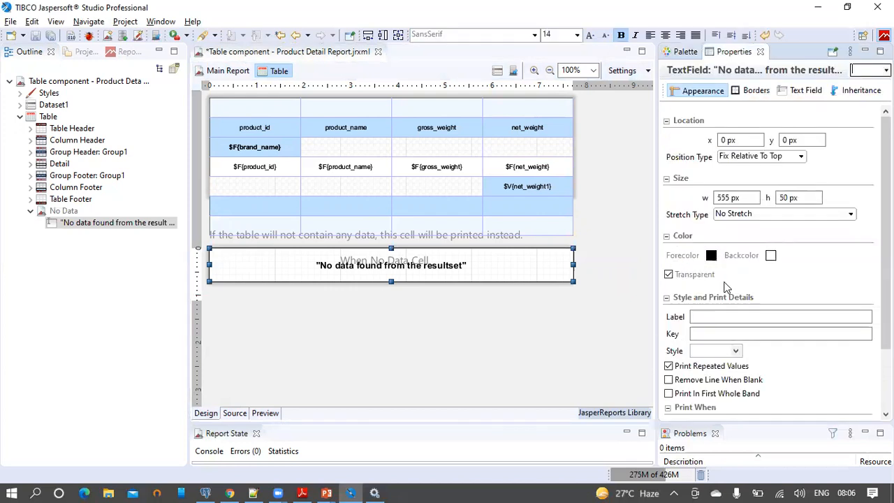
pyautogui.click(711, 255)
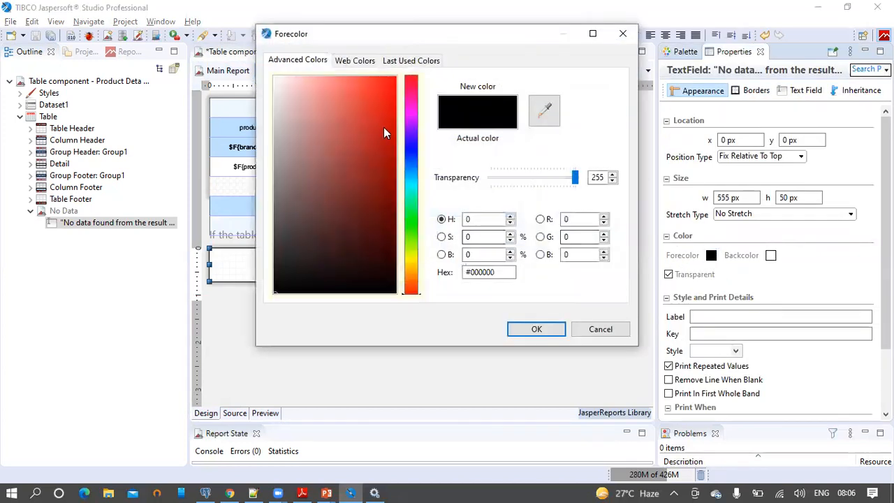
pyautogui.click(393, 102)
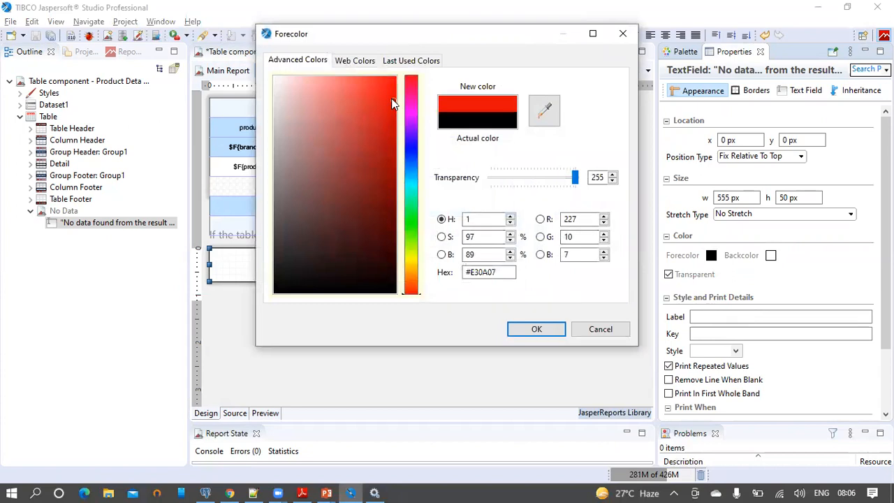
pyautogui.click(547, 328)
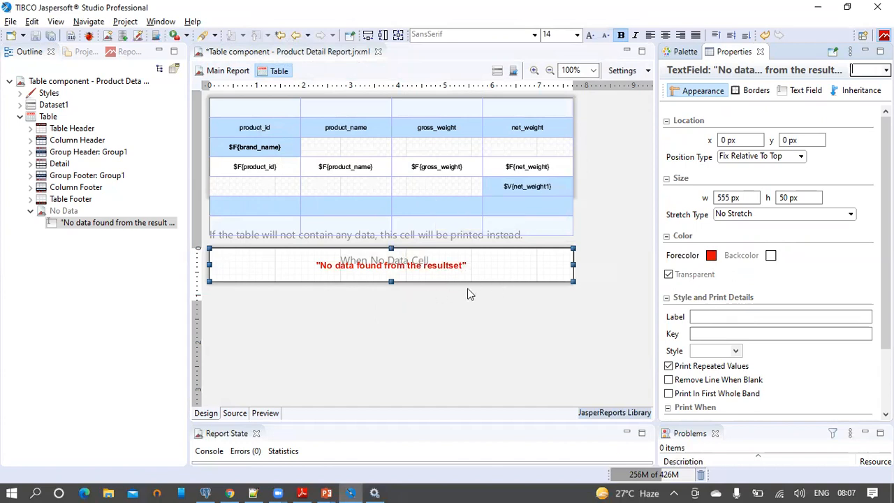
pyautogui.click(37, 36)
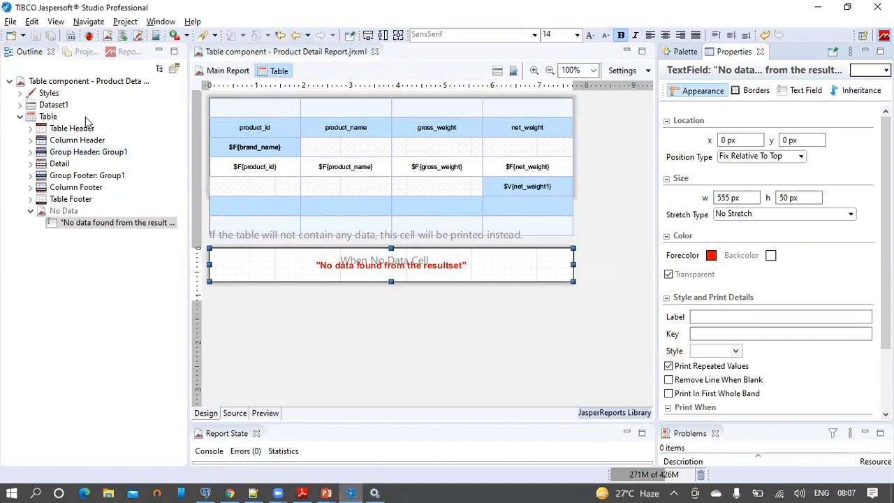
# Run a preview of the report to check the No Data message, and return to the design
pyautogui.click(272, 413)
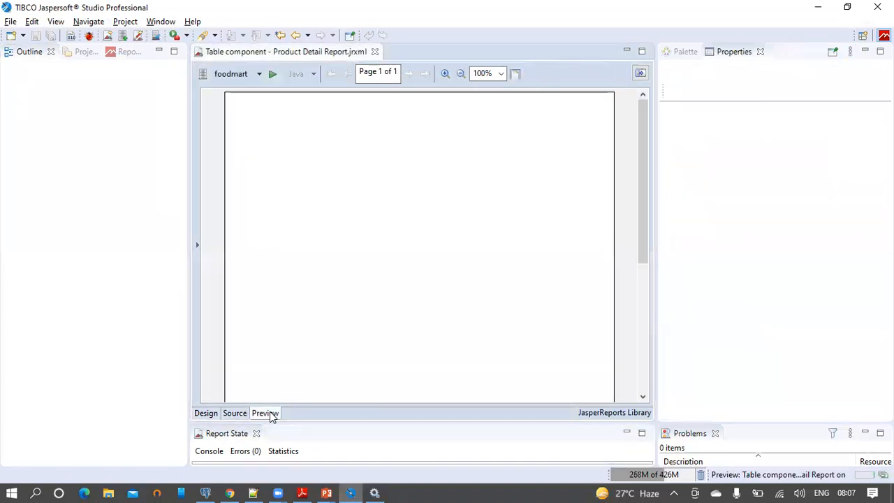
pyautogui.click(272, 73)
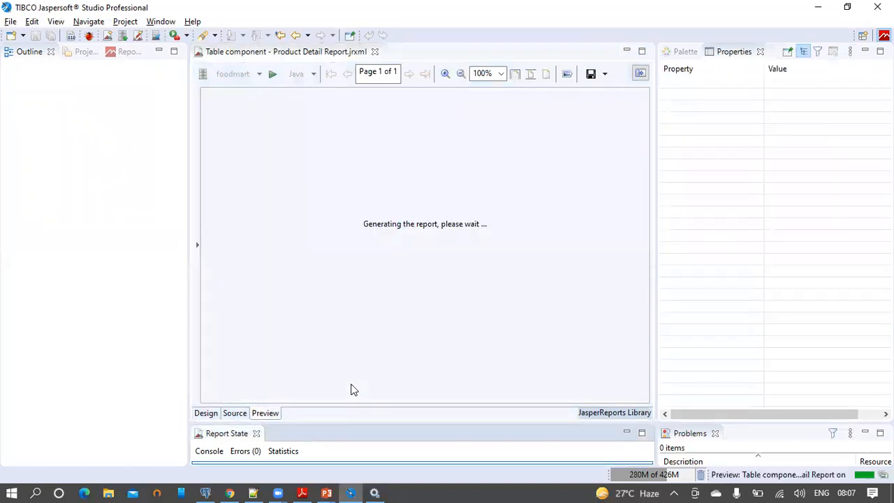
pyautogui.moveTo(644, 228)
pyautogui.mouseDown()
pyautogui.moveTo(637, 373)
pyautogui.moveTo(626, 281)
pyautogui.moveTo(632, 219)
pyautogui.mouseUp()
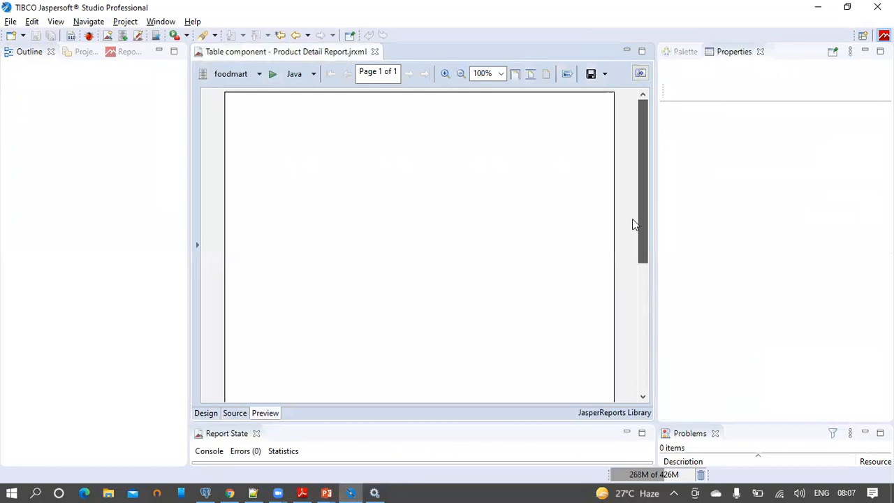
pyautogui.click(205, 414)
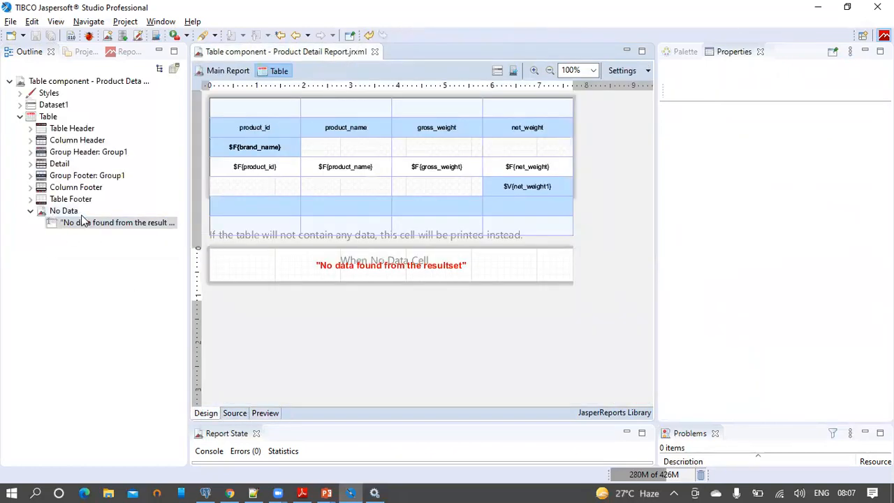
# Examine Dataset1's properties and the available When Resource Missing Type options
pyautogui.click(54, 105)
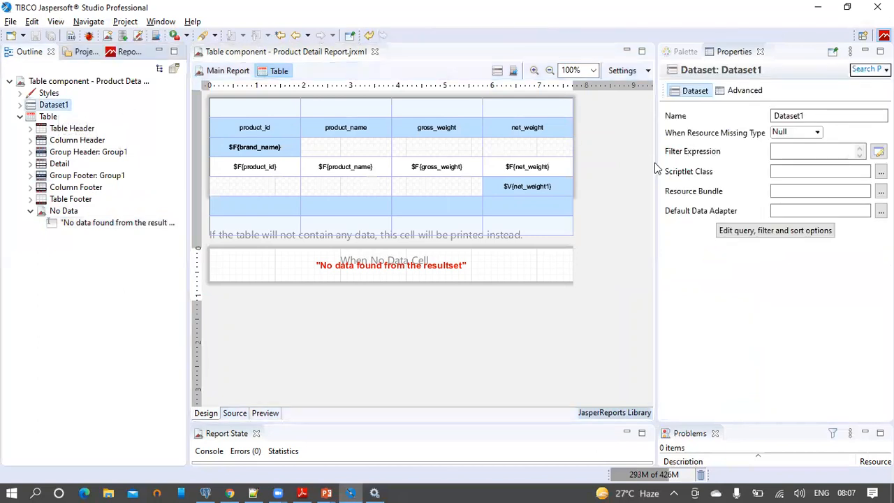
pyautogui.moveTo(655, 162); pyautogui.dragTo(517, 172)
pyautogui.click(678, 133)
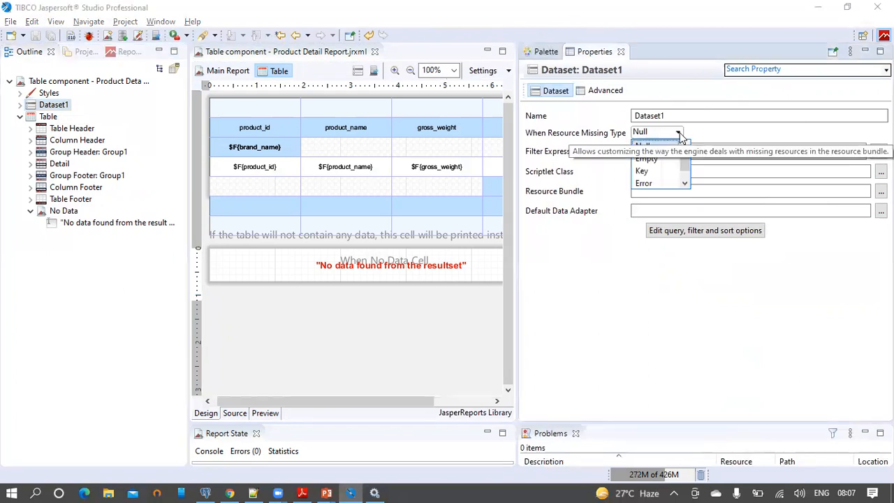
pyautogui.click(680, 134)
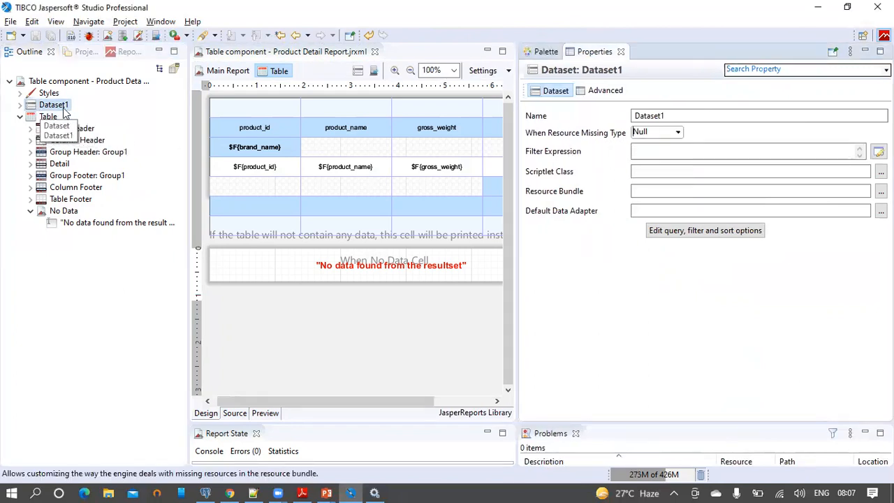
# In the main report, set the table's When No Data Type to NoDataCell and save the report
pyautogui.click(218, 72)
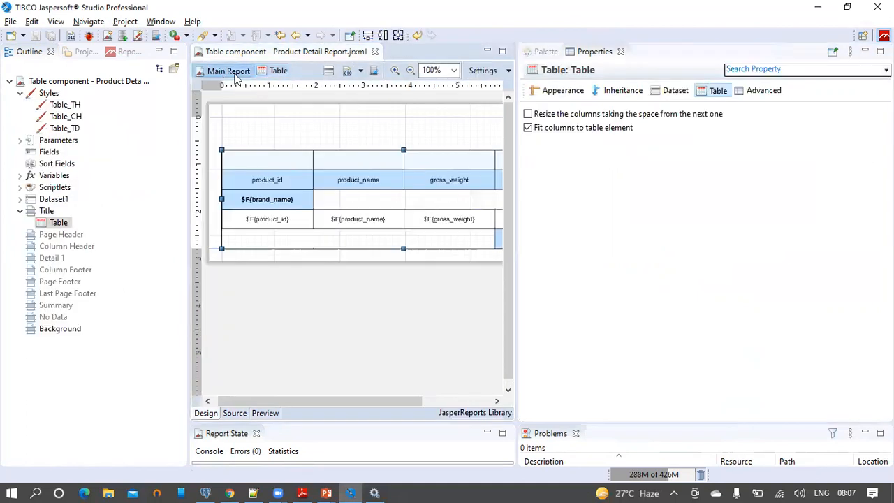
pyautogui.click(327, 316)
pyautogui.click(353, 216)
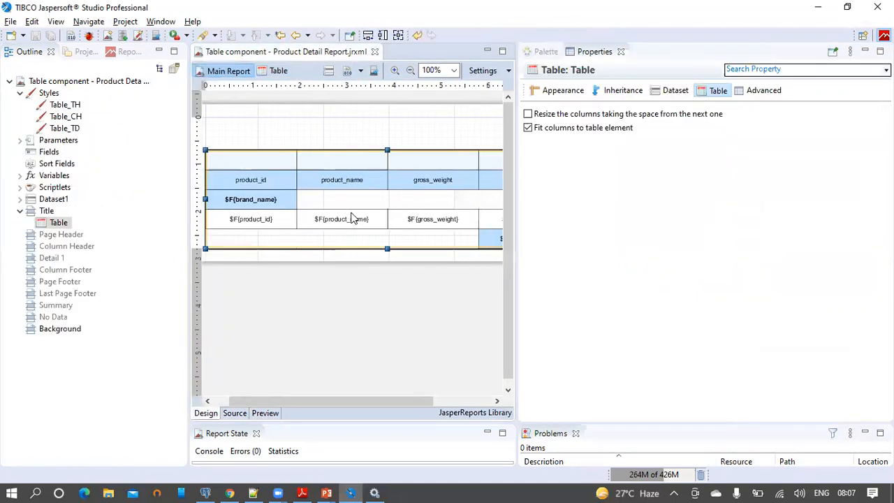
pyautogui.click(673, 93)
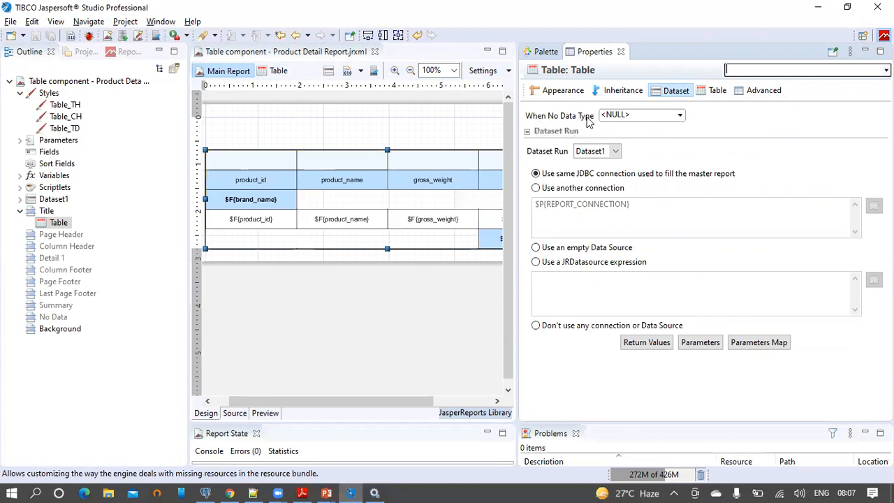
pyautogui.click(681, 116)
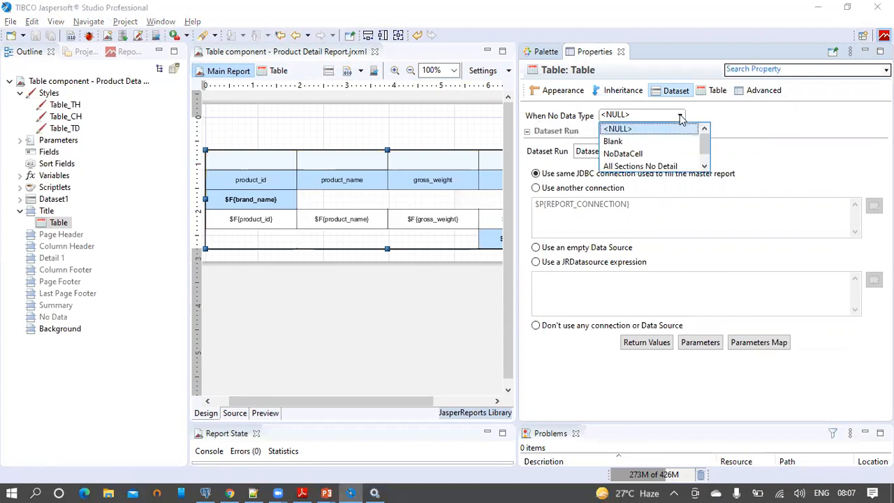
pyautogui.click(624, 154)
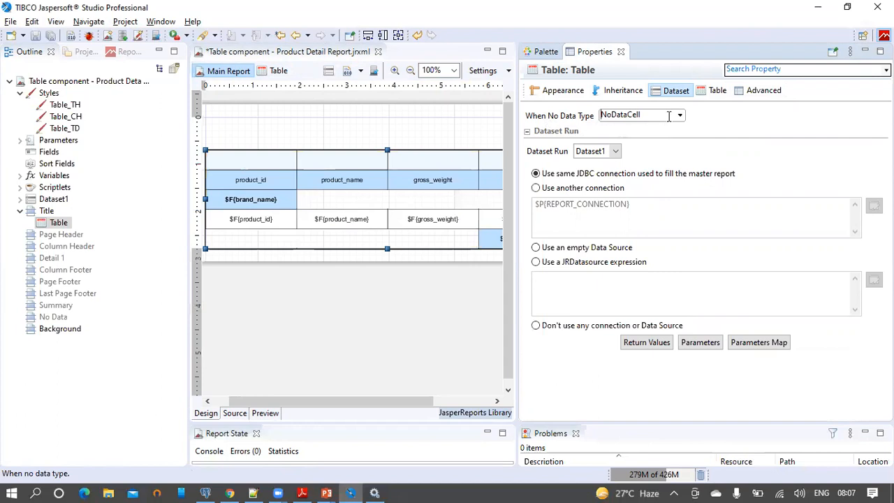
pyautogui.click(35, 36)
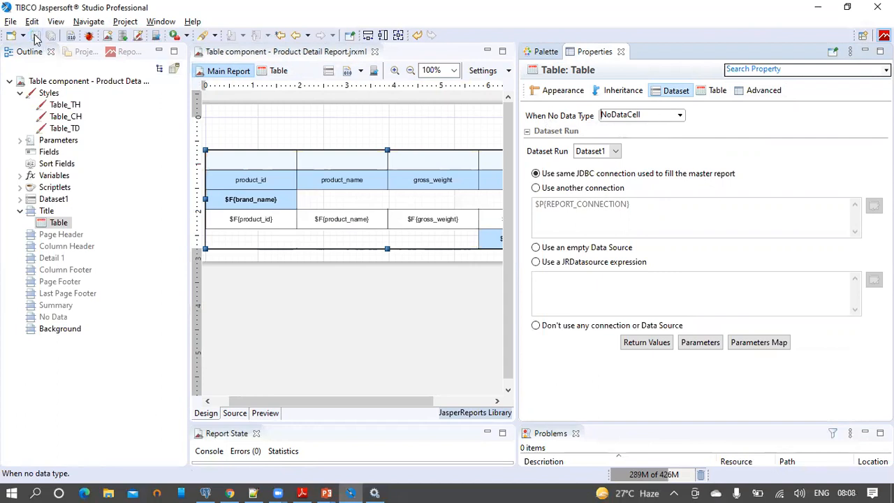
# Preview the report again to check how the table renders with an empty result, and return to the design
pyautogui.click(267, 414)
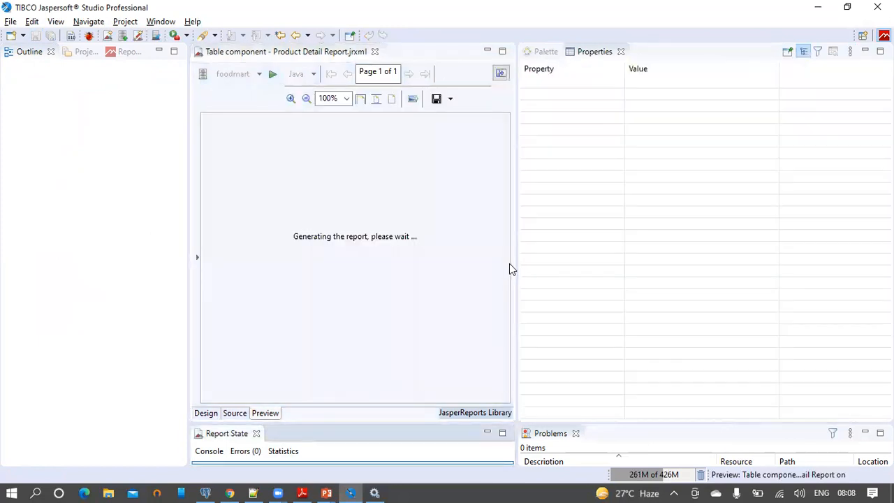
pyautogui.moveTo(515, 256); pyautogui.dragTo(741, 250)
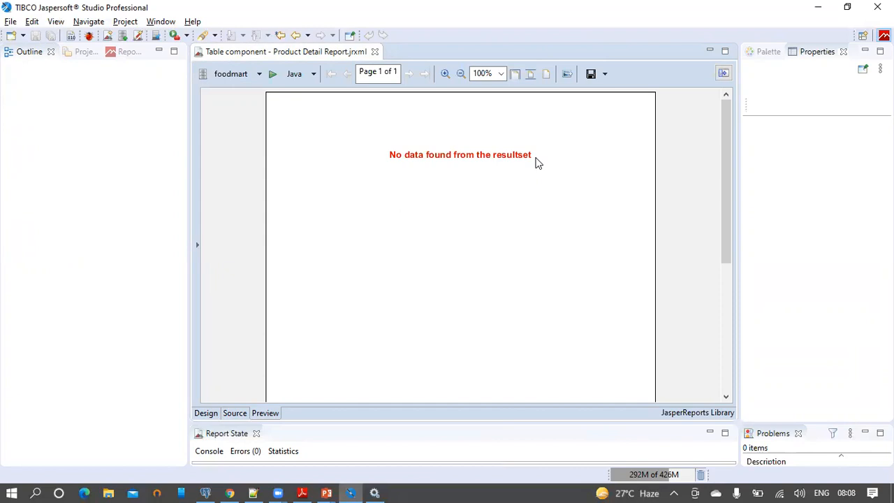
pyautogui.click(205, 413)
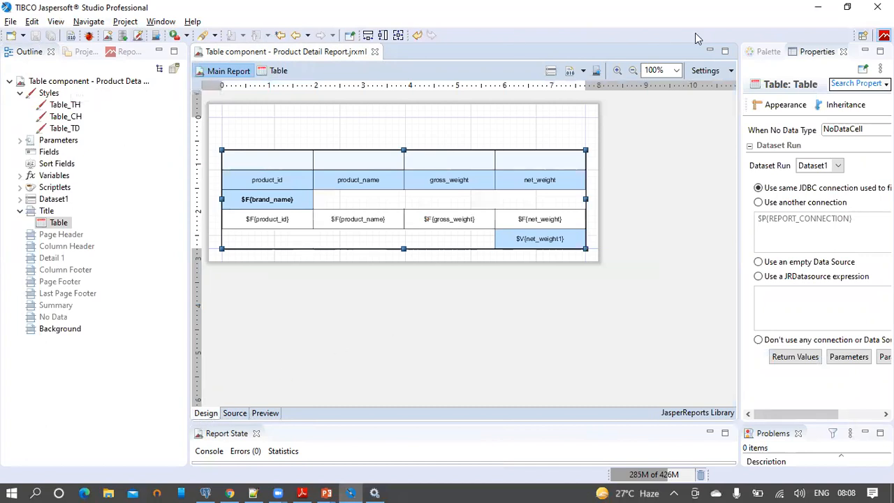
# Add a text field above the table in the Title band with the expression "Table component - Product Detail Report", copied from the pgAdmin query comment
pyautogui.click(768, 52)
pyautogui.moveTo(781, 113); pyautogui.dragTo(230, 123)
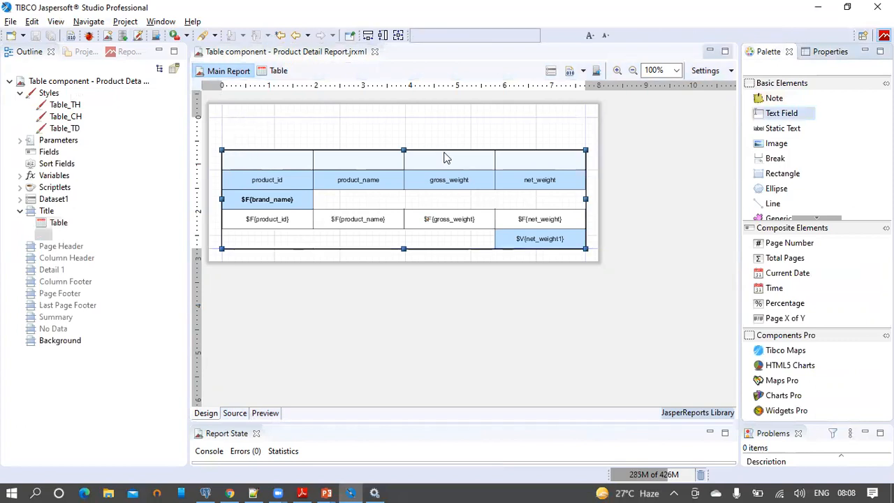
pyautogui.click(206, 493)
pyautogui.click(484, 186)
pyautogui.scroll(3, 486, 198)
pyautogui.moveTo(459, 126); pyautogui.dragTo(241, 129)
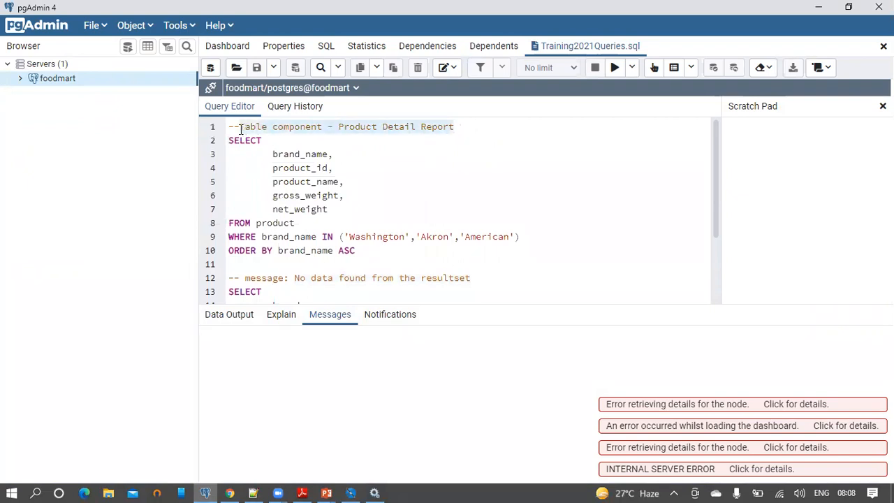
pyautogui.hotkey('ctrl', 'c')
pyautogui.hotkey('alt', 'Tab')
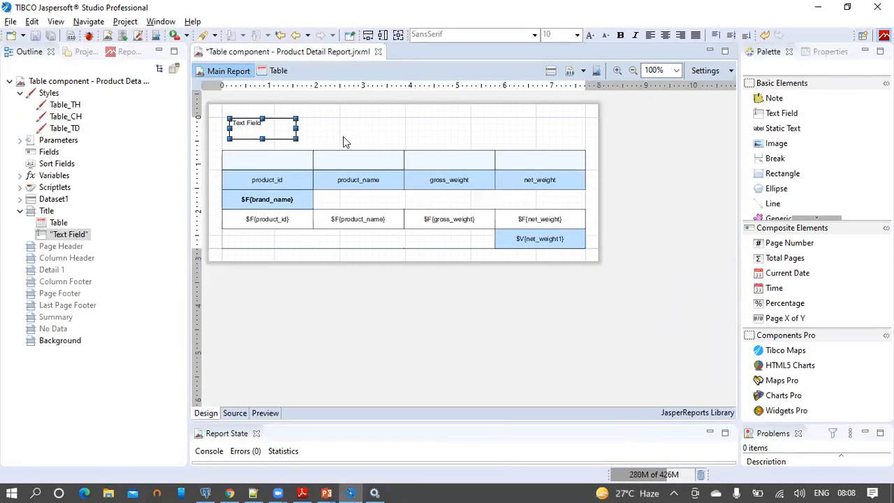
pyautogui.doubleClick(292, 135)
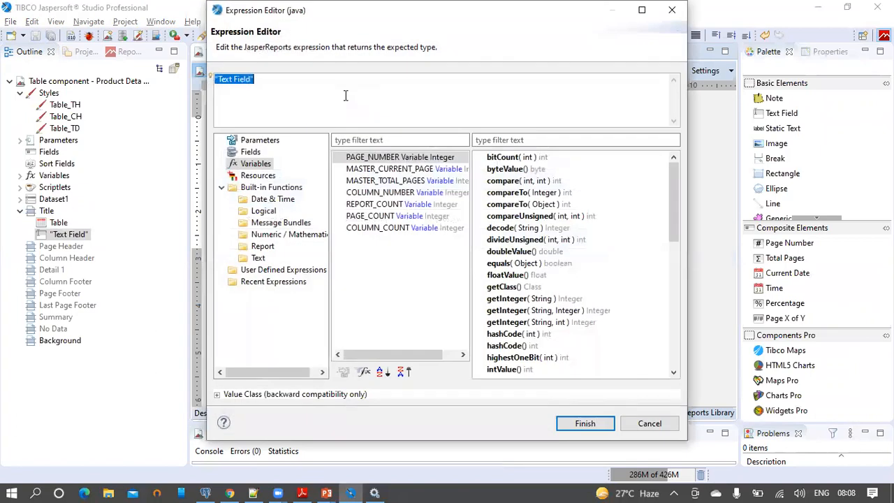
pyautogui.press('BackSpace')
pyautogui.hotkey('ctrl', 'v')
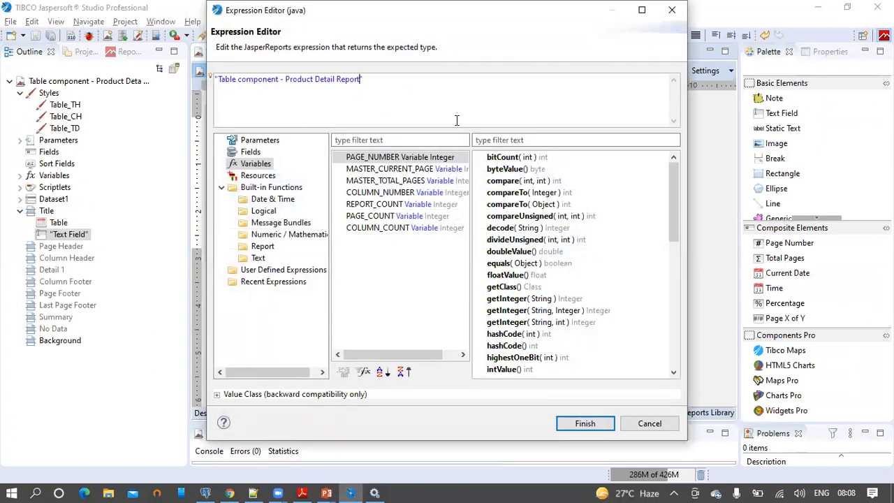
pyautogui.click(584, 423)
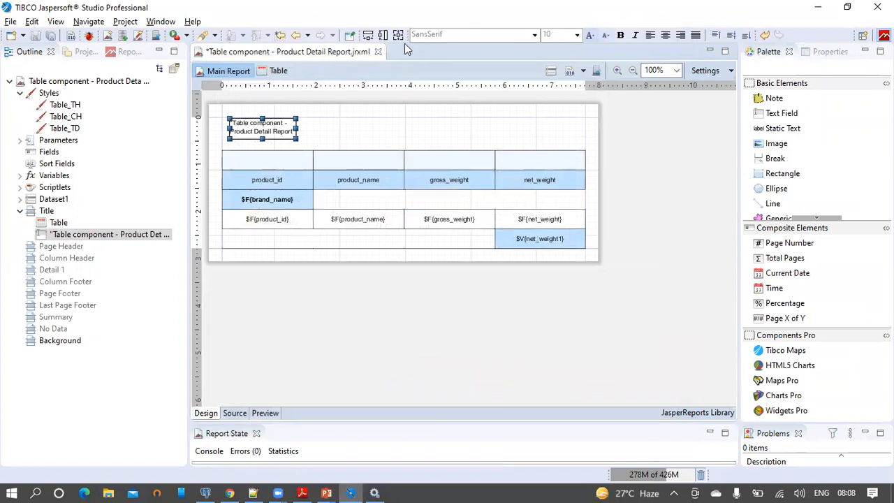
# Stretch the title field to the full width, make it 14 pt bold, centre it horizontally and vertically, and save the report
pyautogui.click(369, 35)
pyautogui.click(622, 36)
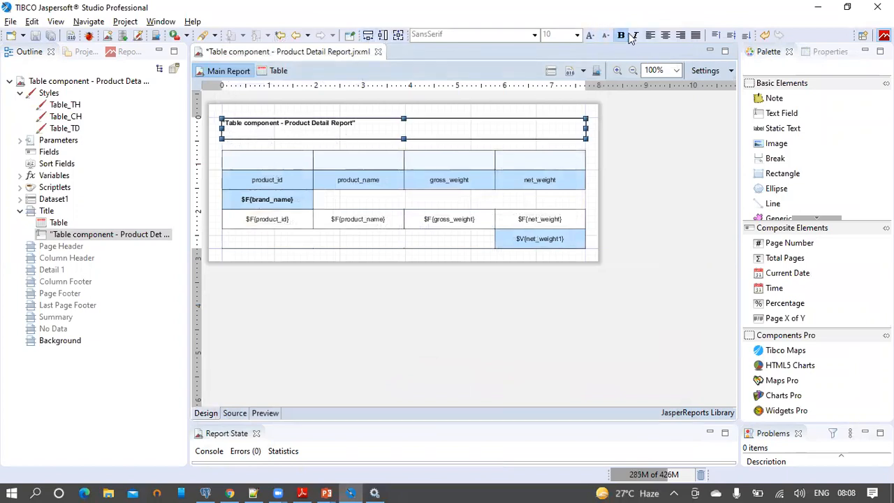
pyautogui.click(665, 35)
pyautogui.click(730, 36)
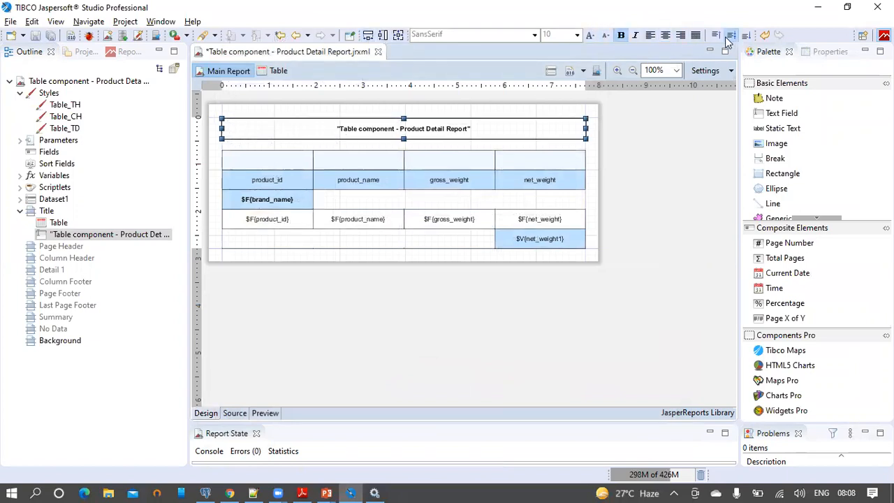
pyautogui.click(577, 35)
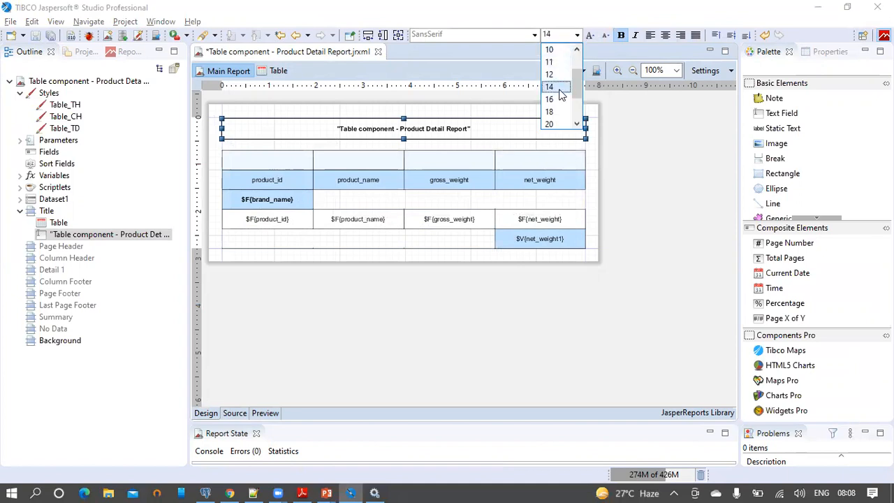
pyautogui.click(559, 86)
pyautogui.click(214, 158)
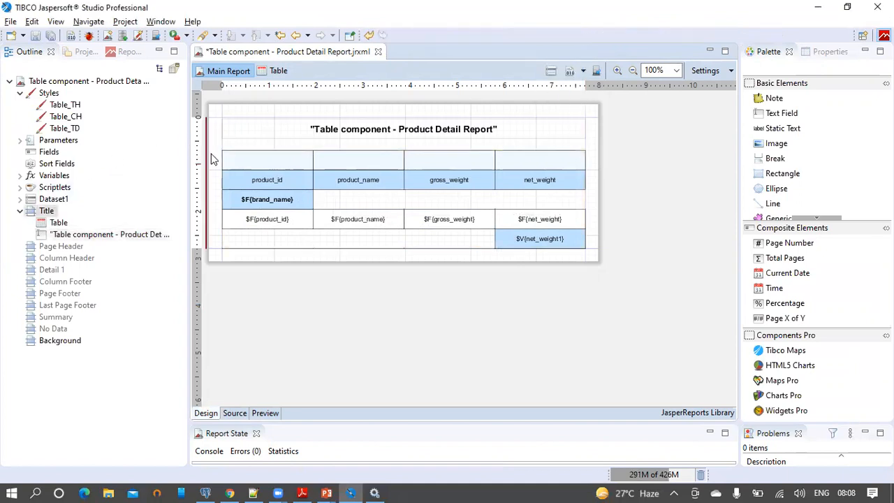
pyautogui.click(38, 37)
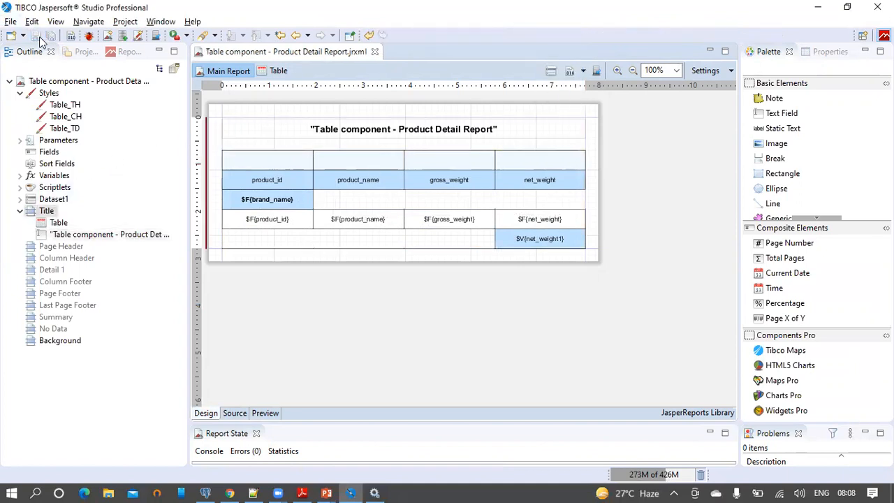
# In Dataset1's query, replace the WHERE line with WHERE brand_name IN ('Washington','Akron','American'), copied from the first query in pgAdmin
pyautogui.doubleClick(434, 192)
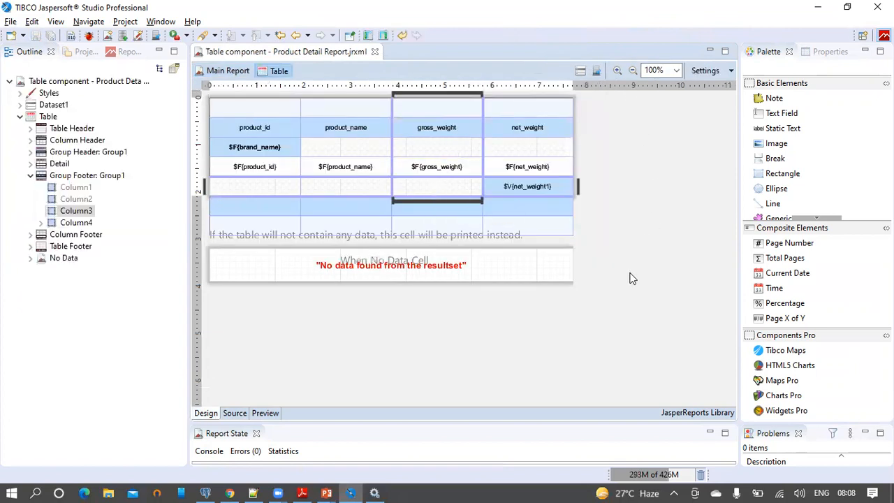
pyautogui.click(63, 106)
pyautogui.rightClick(65, 107)
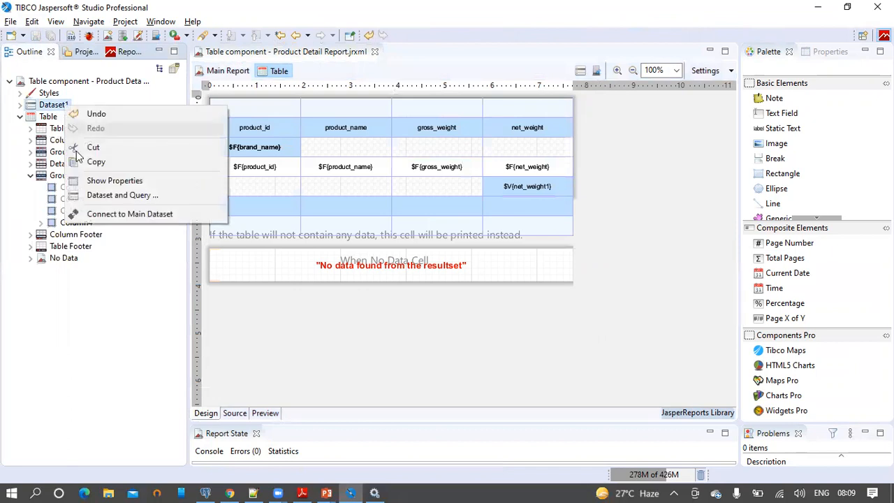
pyautogui.click(102, 195)
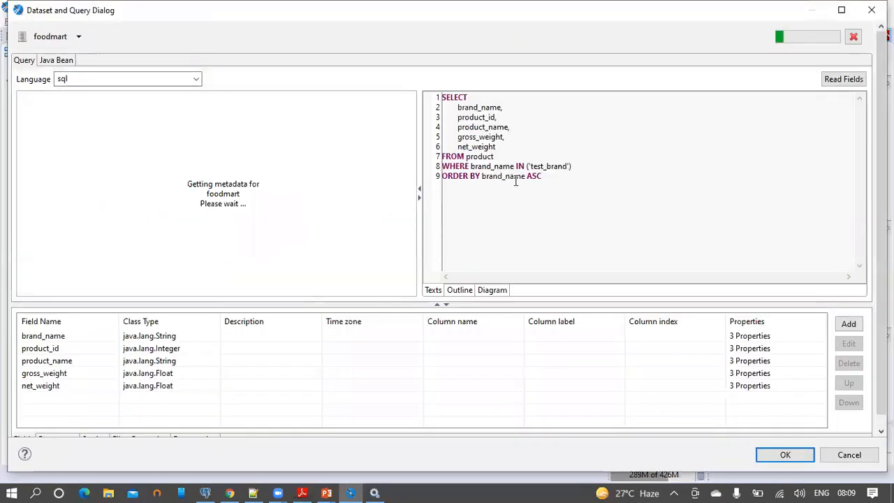
pyautogui.click(584, 166)
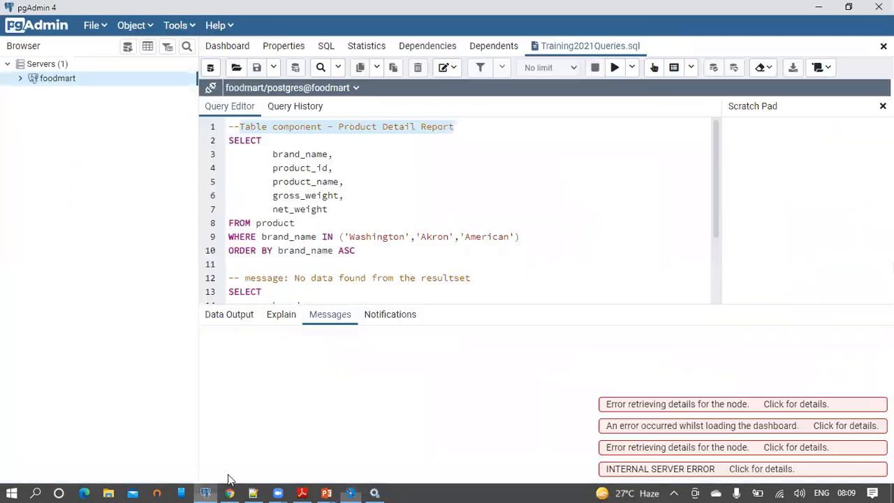
pyautogui.click(205, 494)
pyautogui.moveTo(529, 237); pyautogui.dragTo(221, 240)
pyautogui.hotkey('ctrl', 'c')
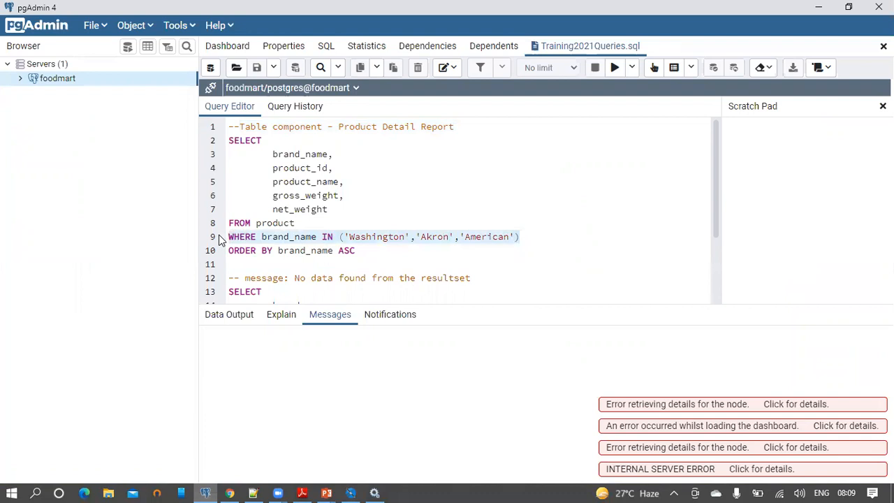
pyautogui.hotkey('alt', 'Tab')
pyautogui.moveTo(580, 162); pyautogui.dragTo(433, 172)
pyautogui.hotkey('ctrl', 'v')
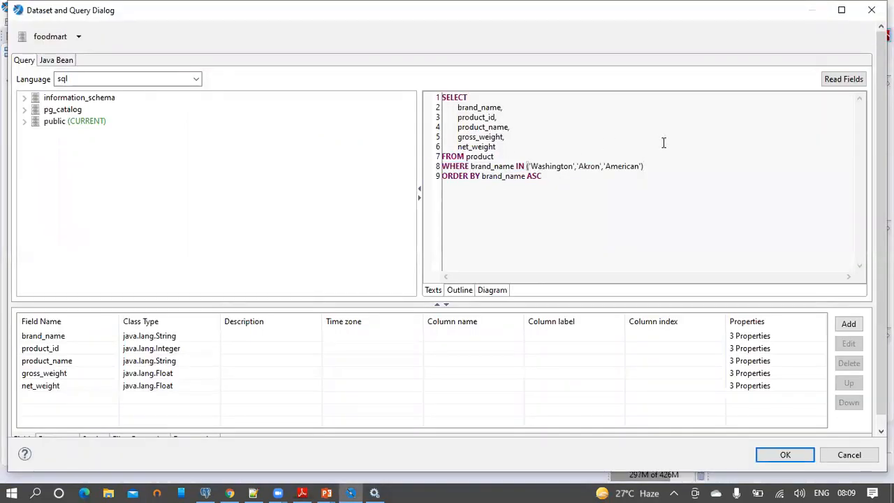
# Preview the first 10 records of the revised query, accept the dataset changes and save the report
pyautogui.scroll(-1, 817, 329)
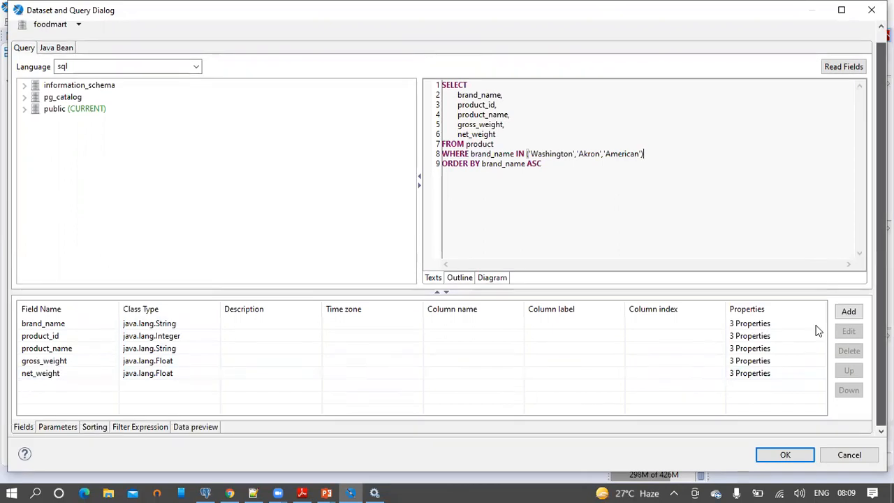
pyautogui.click(203, 427)
pyautogui.click(62, 311)
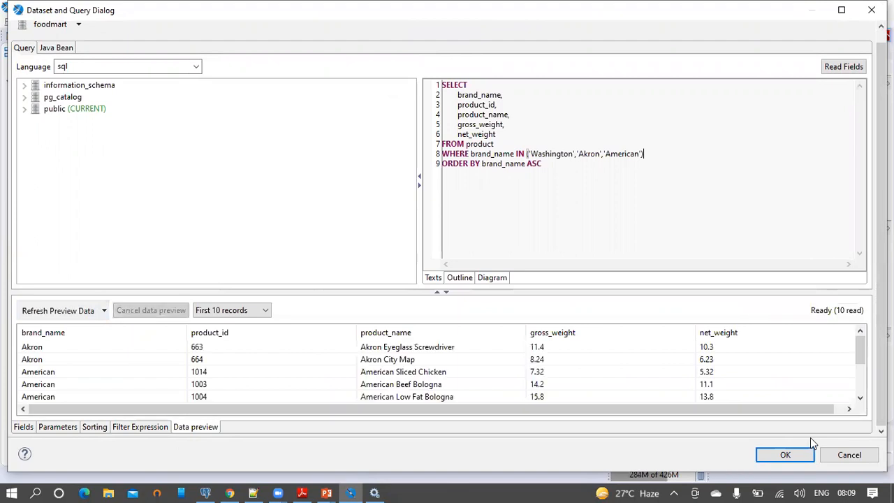
pyautogui.click(788, 454)
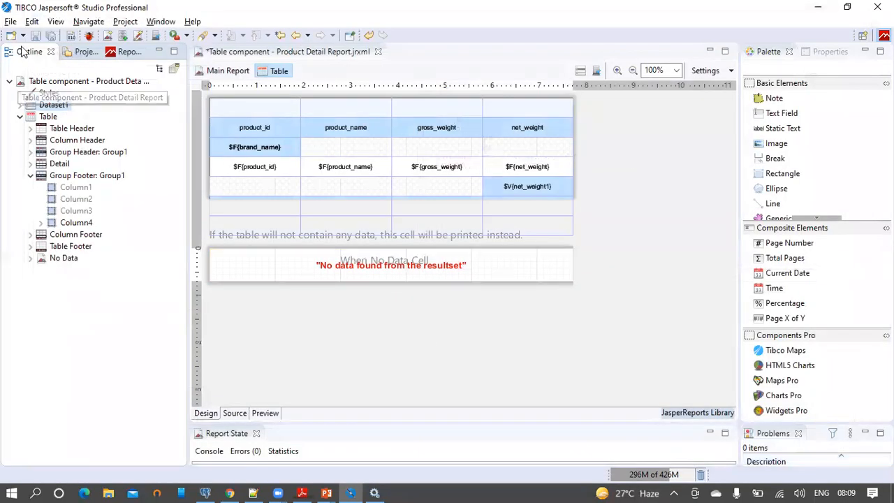
pyautogui.click(36, 35)
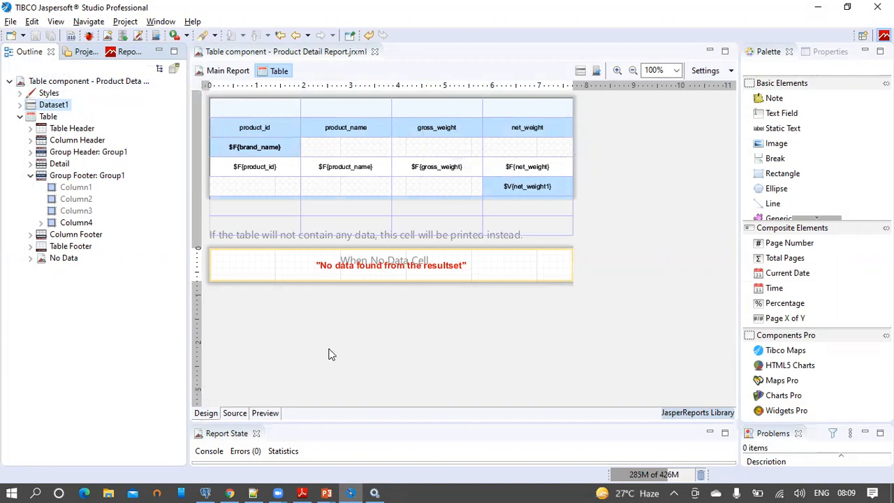
# Preview the report with the three-brand query, and return to the main report design
pyautogui.click(266, 414)
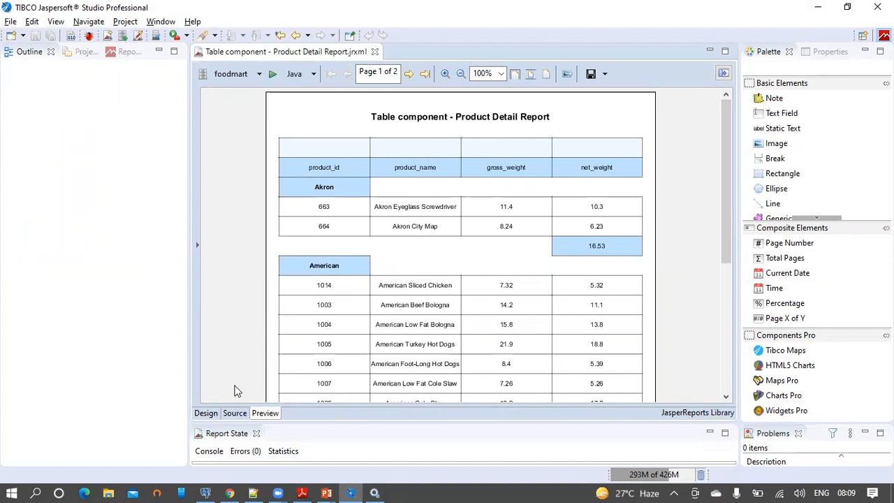
pyautogui.click(206, 413)
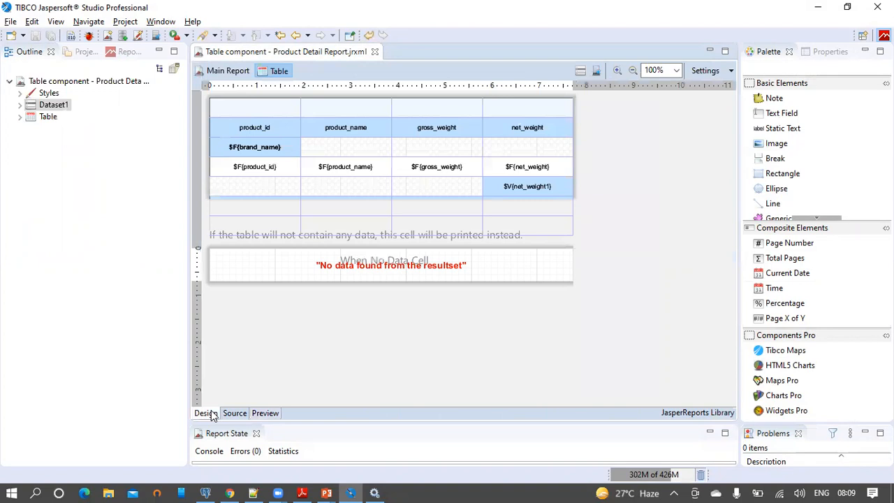
pyautogui.click(215, 72)
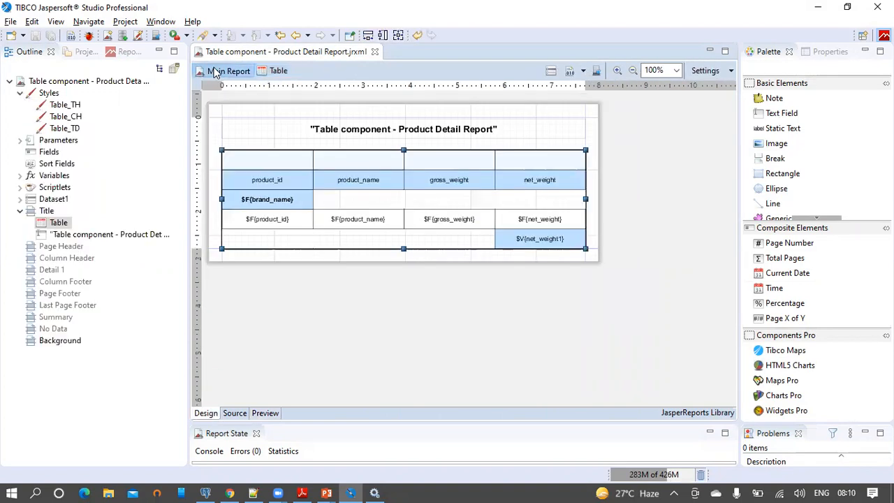
# Widen the properties area, open the table for editing and examine its dataset run settings
pyautogui.click(20, 93)
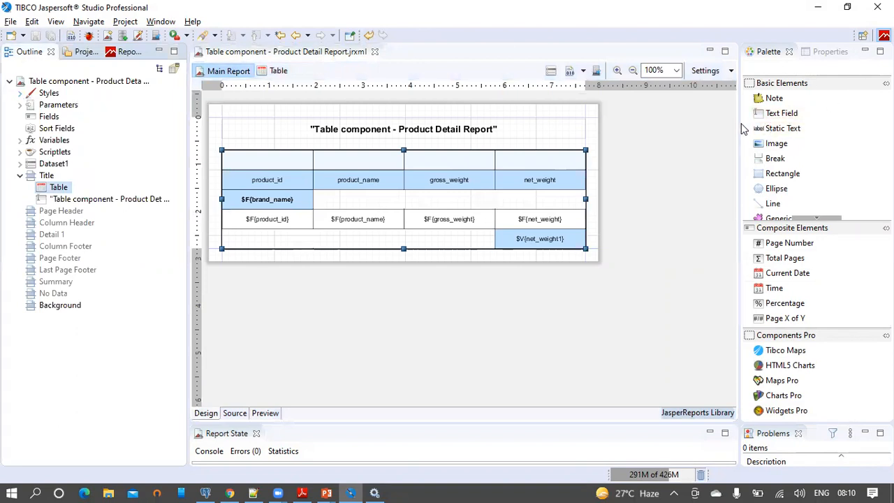
pyautogui.moveTo(738, 123); pyautogui.dragTo(552, 123)
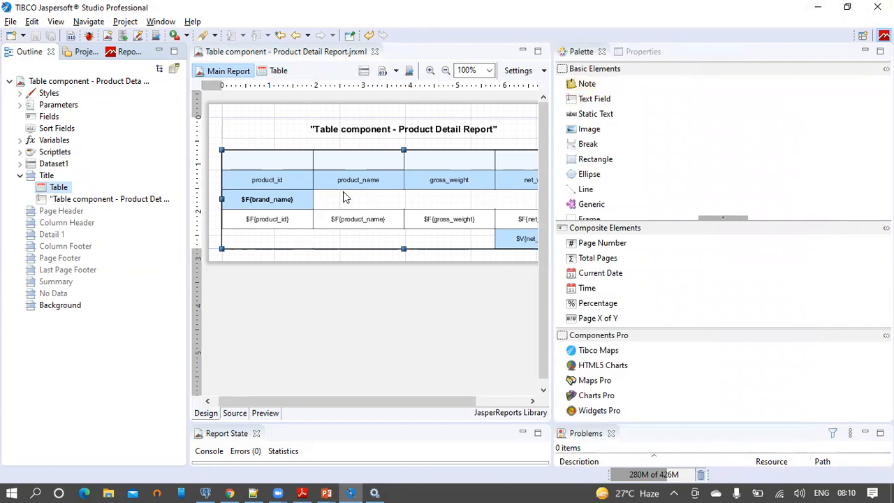
pyautogui.click(652, 53)
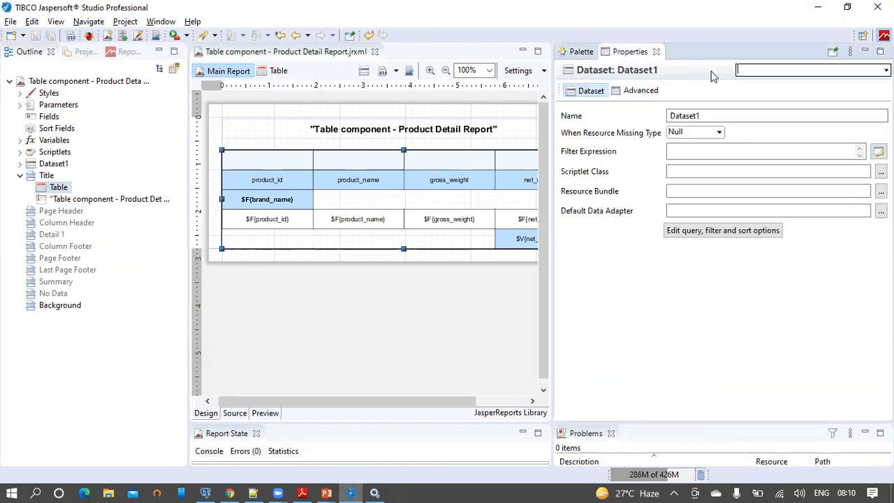
pyautogui.click(342, 274)
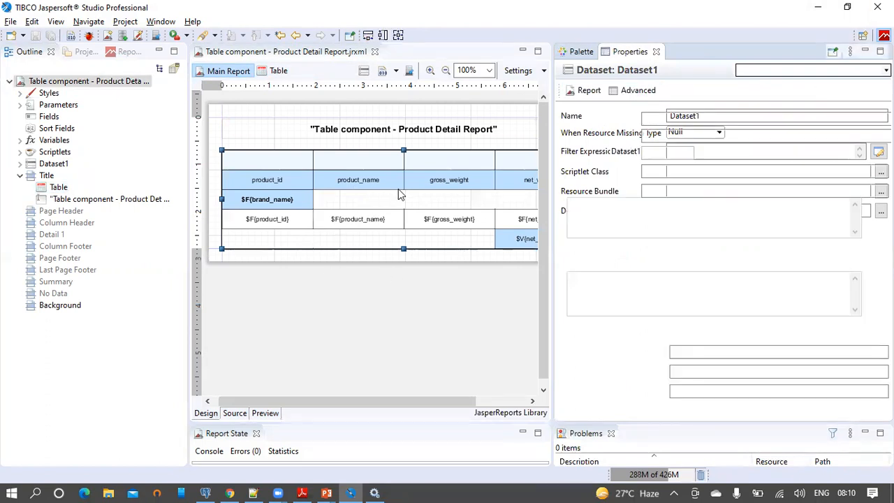
pyautogui.doubleClick(403, 214)
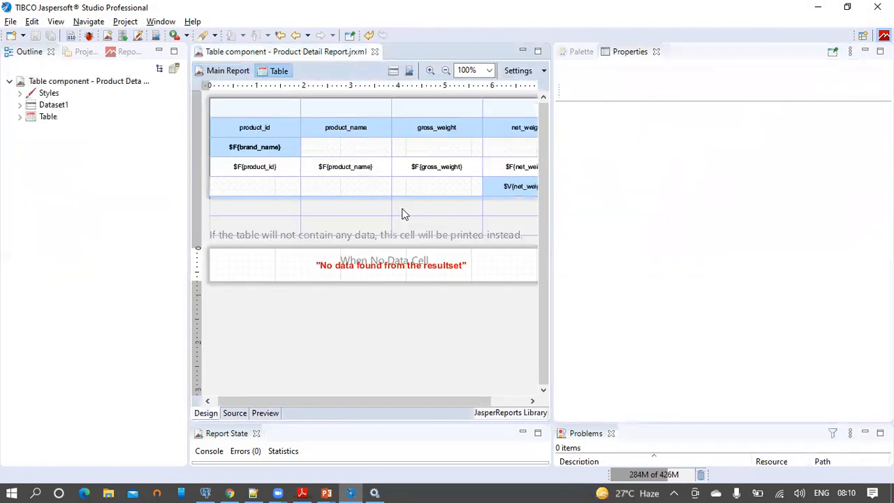
pyautogui.click(46, 117)
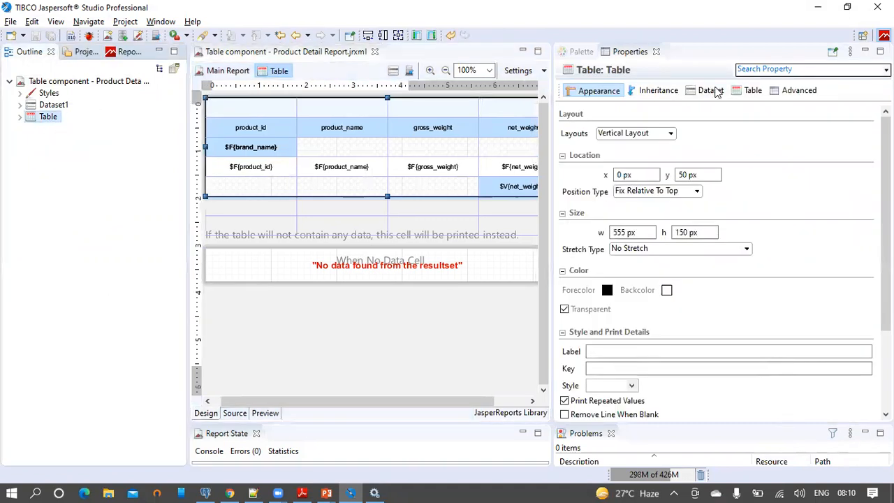
pyautogui.click(711, 91)
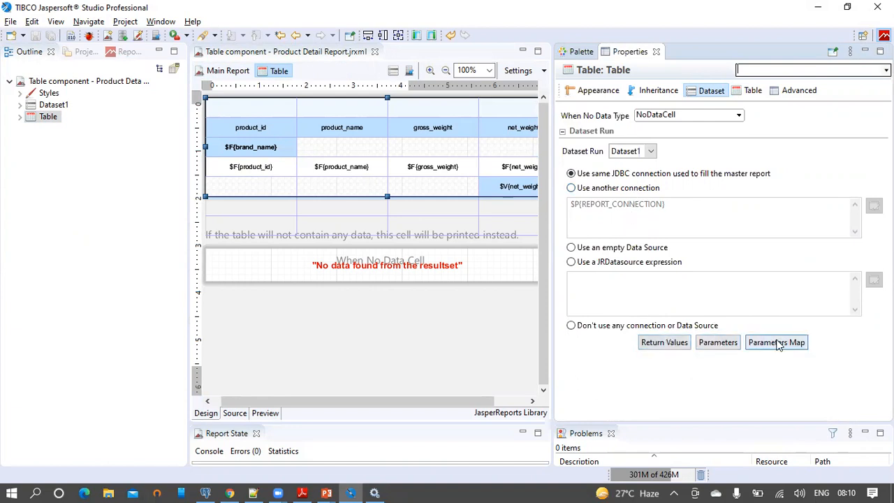
# Examine the column commands available for Column1 to Column3 of the table's Column Header, and return to the main report
pyautogui.click(21, 119)
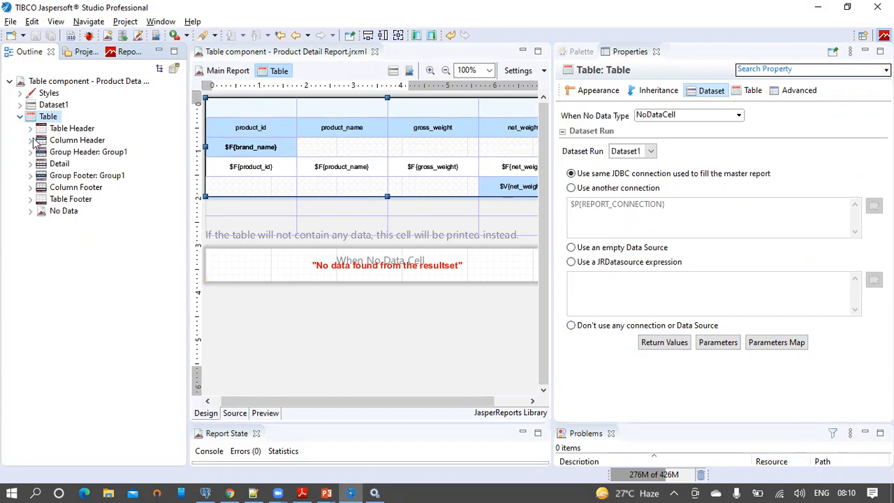
pyautogui.click(31, 141)
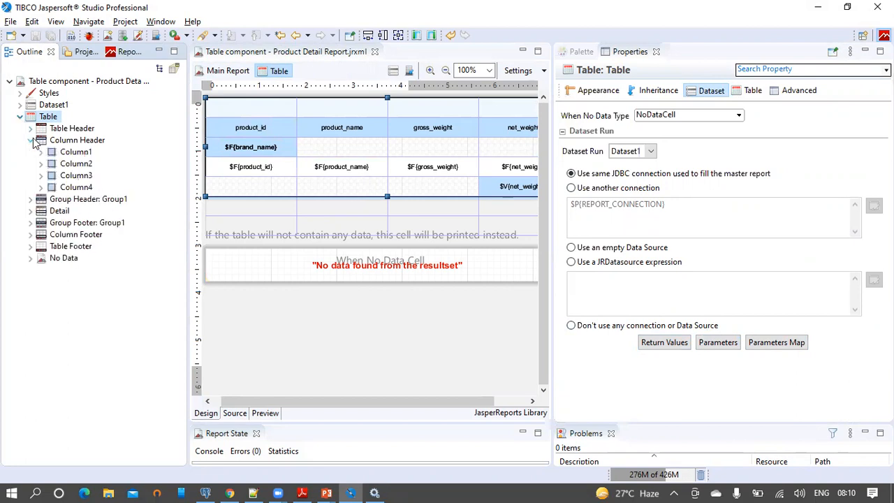
pyautogui.click(74, 153)
pyautogui.keyDown('shift'); pyautogui.click(77, 175); pyautogui.keyUp('shift')
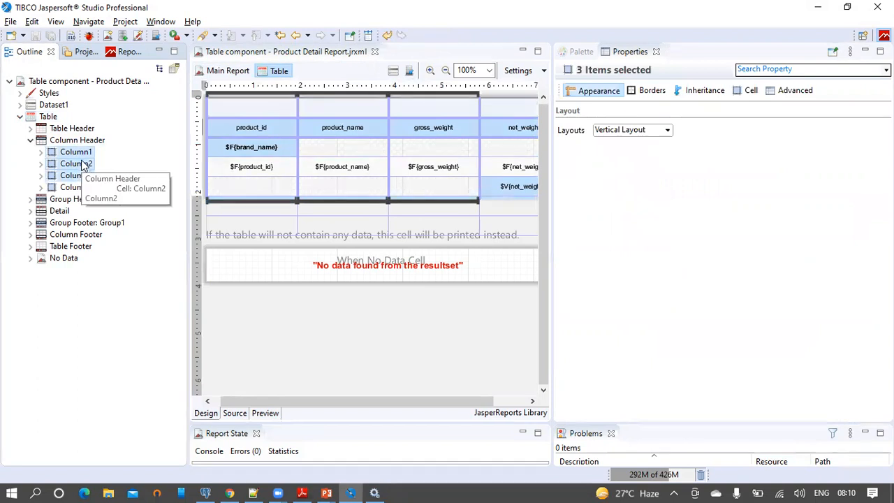
pyautogui.rightClick(83, 162)
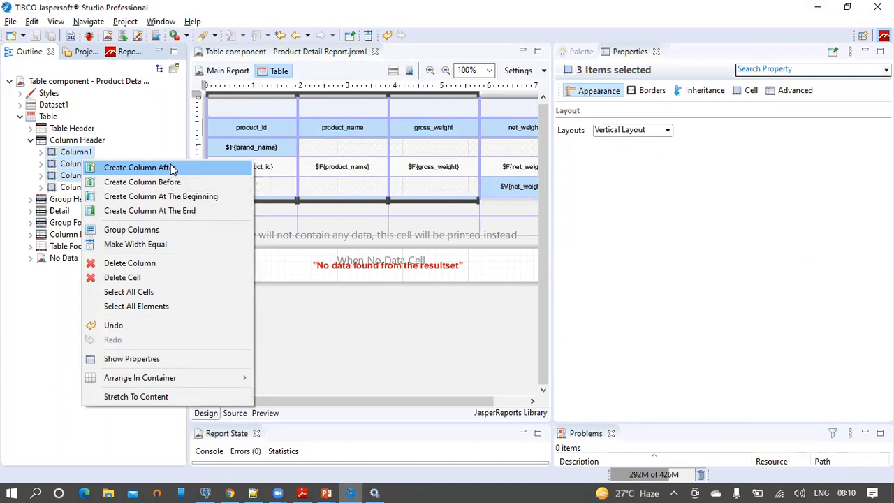
pyautogui.click(225, 72)
pyautogui.click(225, 72)
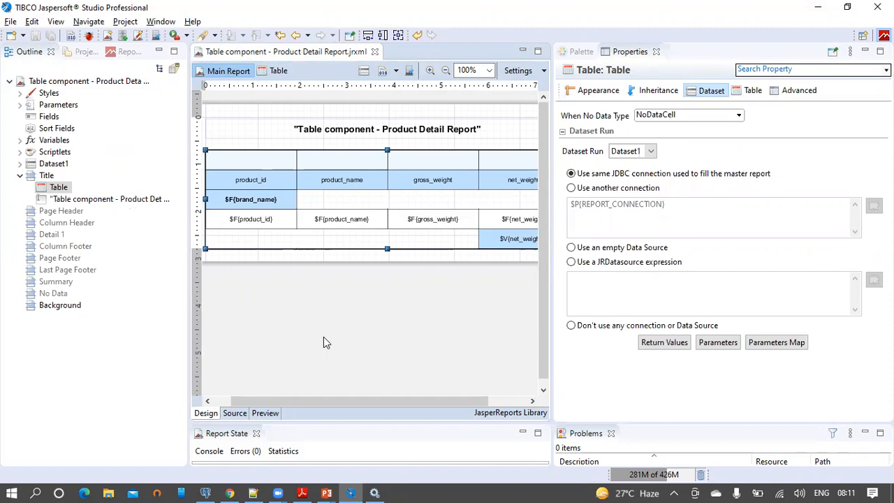
# Switch to the running PowerPoint slide show and advance to the Recap slide
pyautogui.moveTo(328, 485)
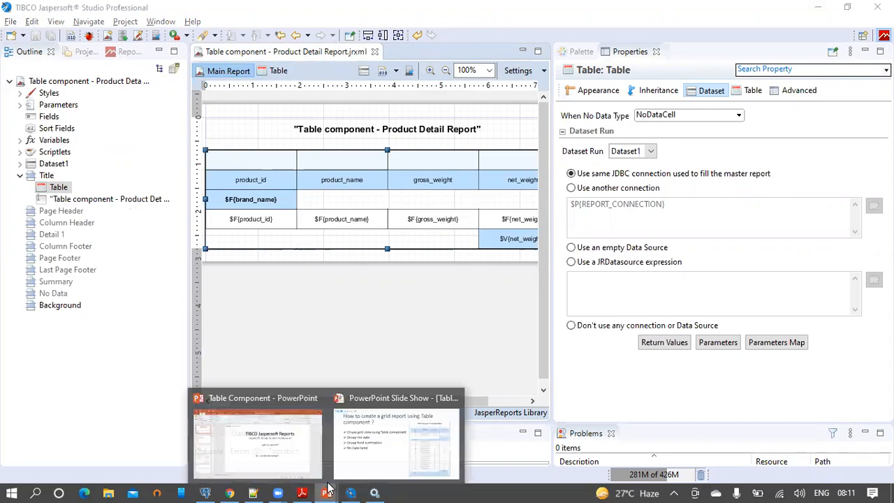
pyautogui.click(373, 443)
pyautogui.click(389, 349)
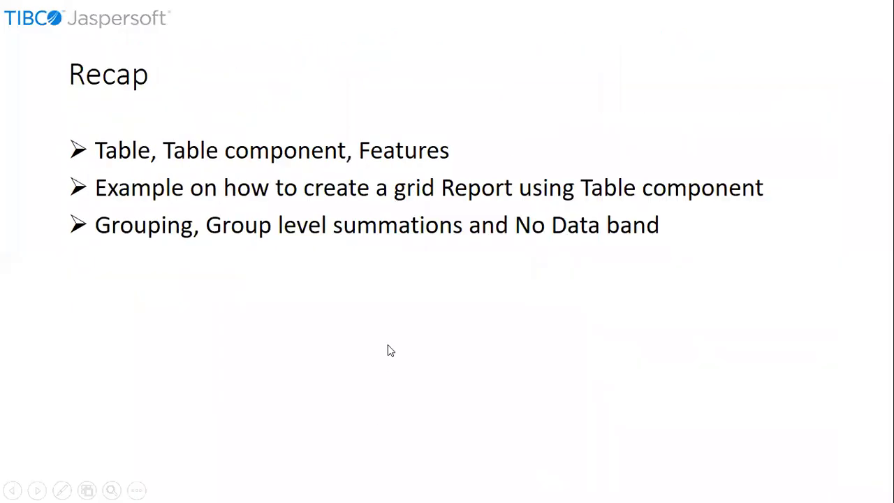